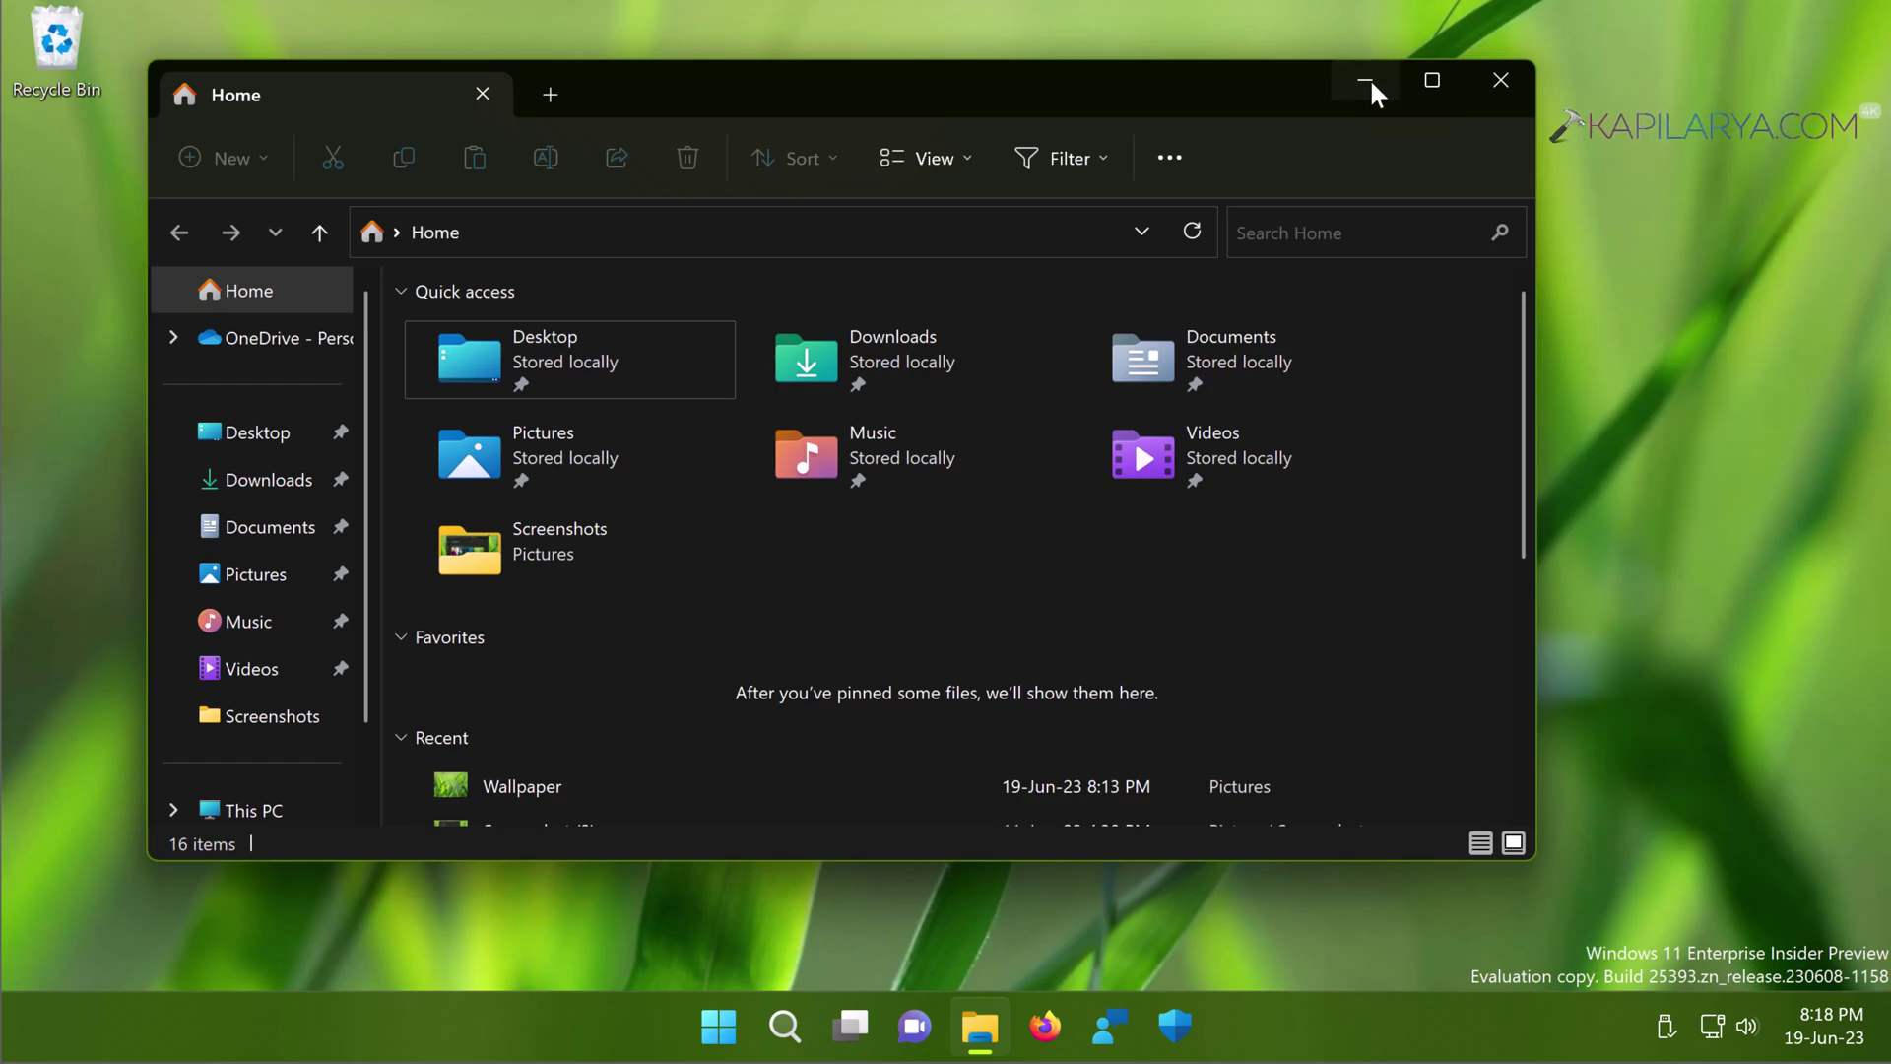
Close the File Explorer window showing Home so only the desktop remains.
{"action": "left_click", "coordinate": [1369, 81]}
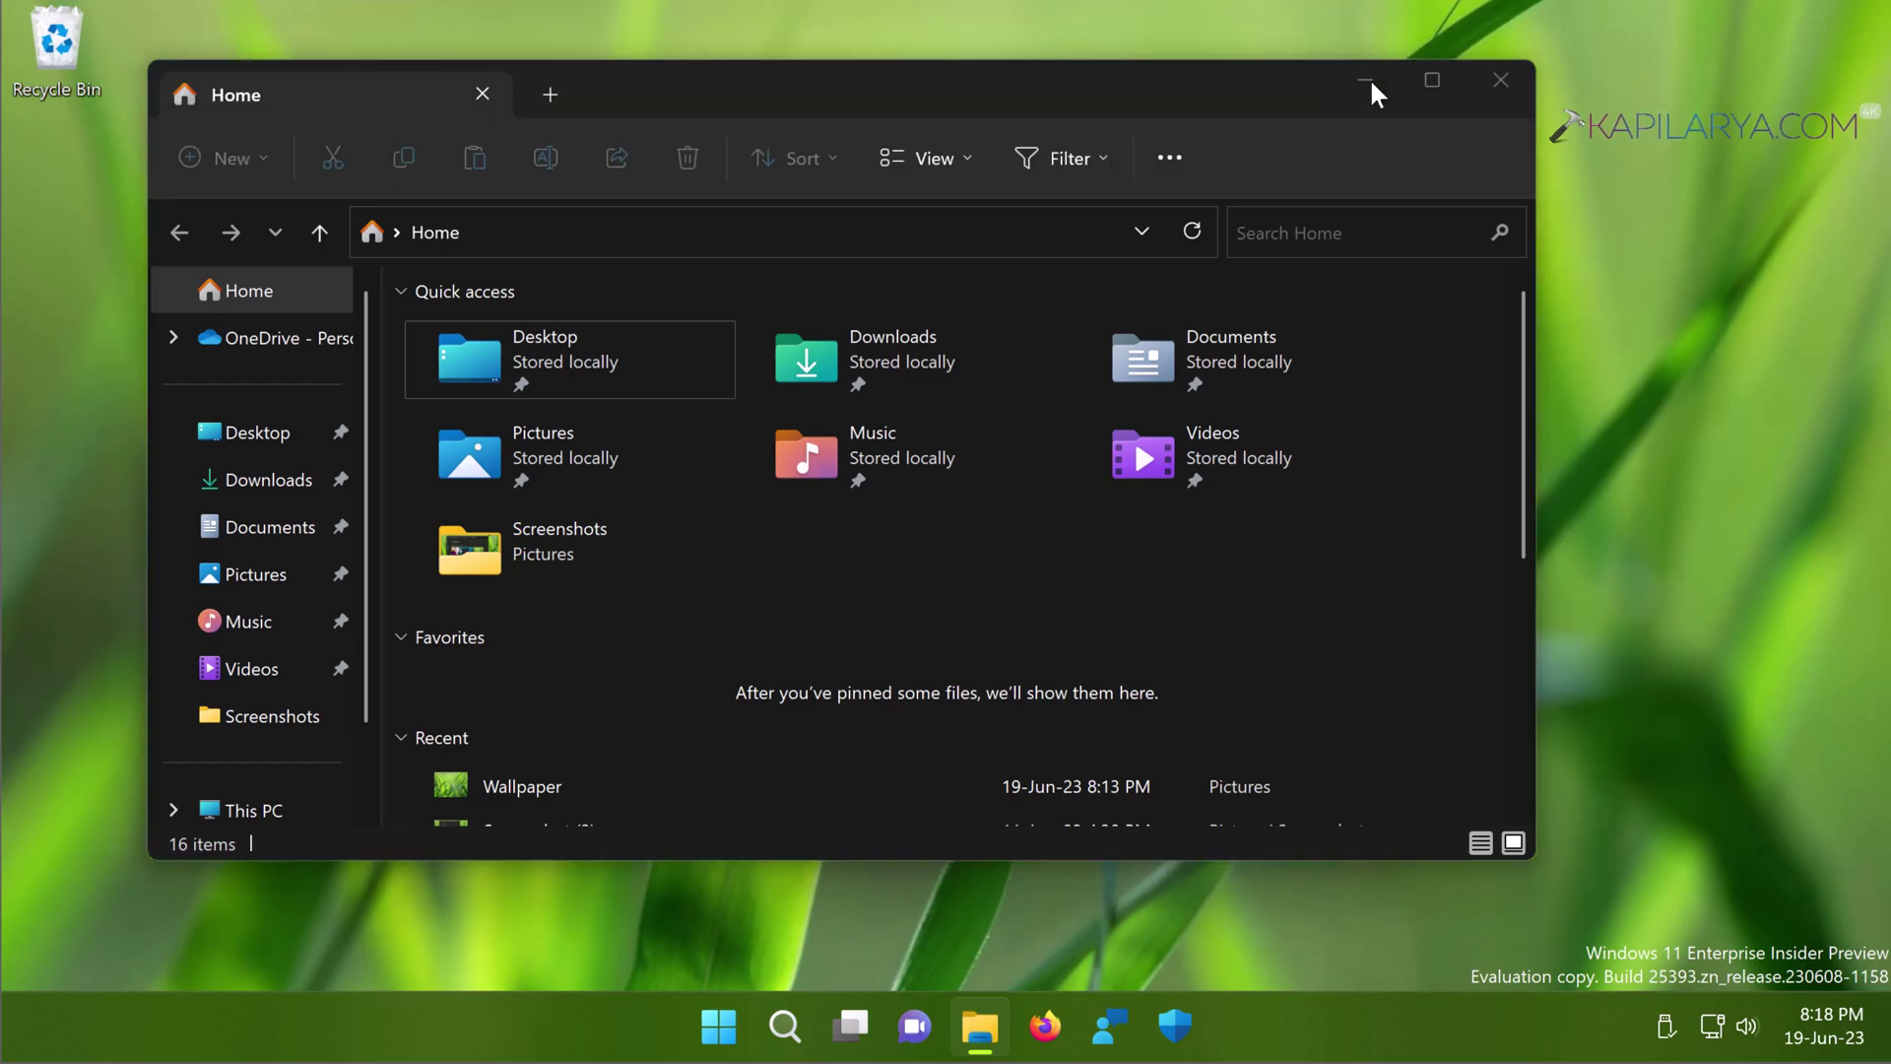
{"action": "left_click", "coordinate": [1503, 77]}
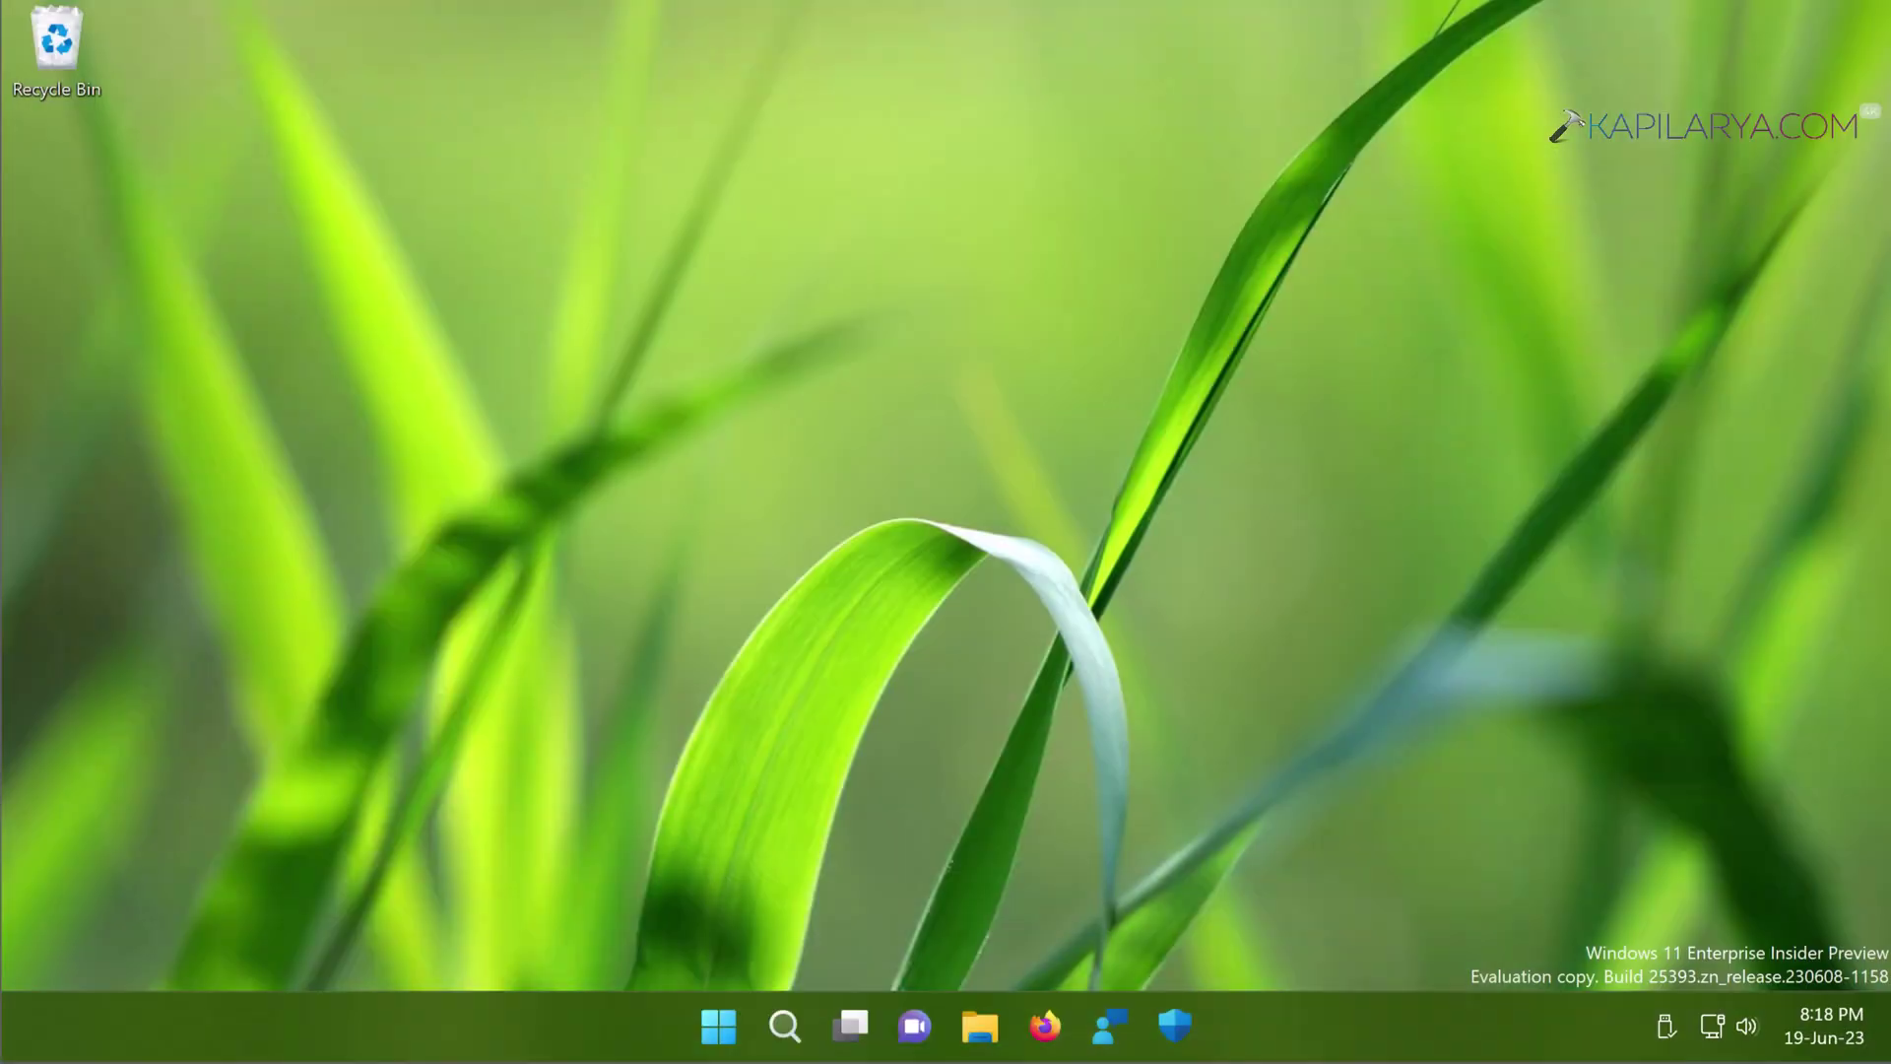
Restart the Windows Explorer process in Task Manager, then minimize Task Manager.
{"action": "right_click", "coordinate": [1356, 1008]}
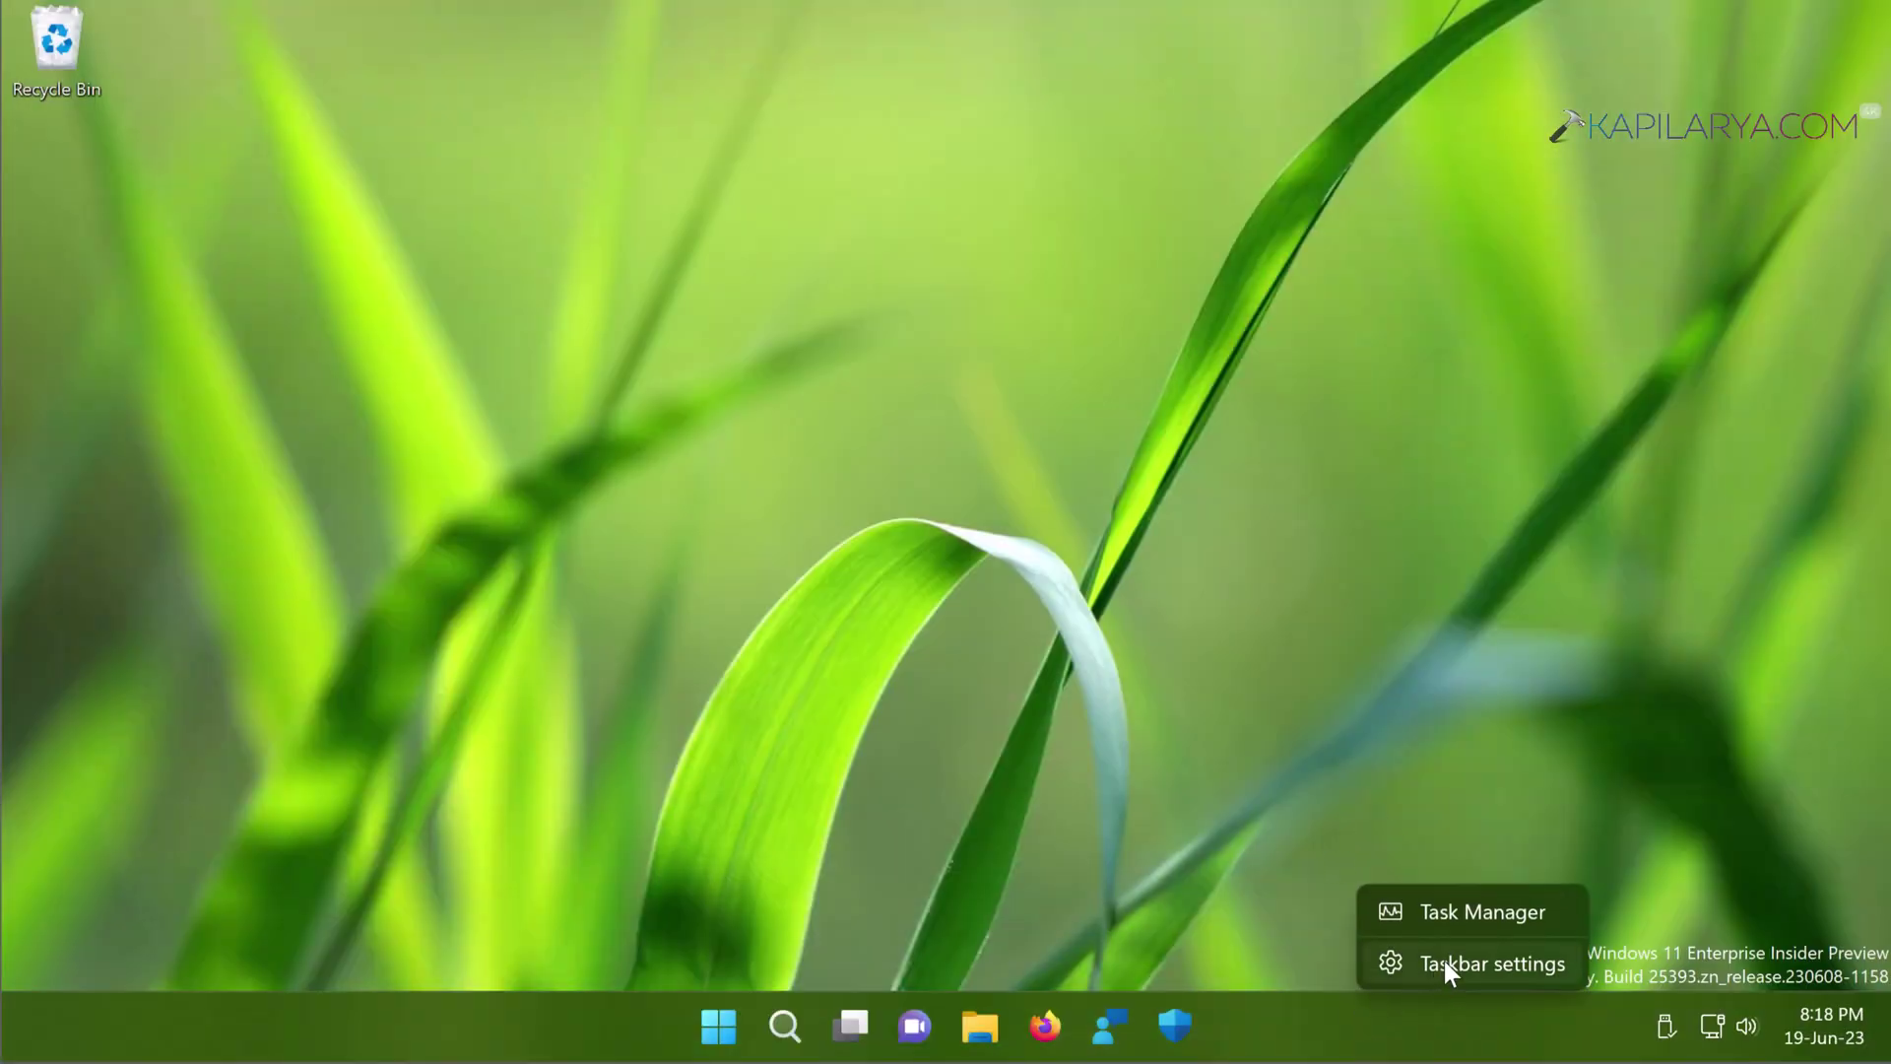
{"action": "left_click", "coordinate": [1214, 733]}
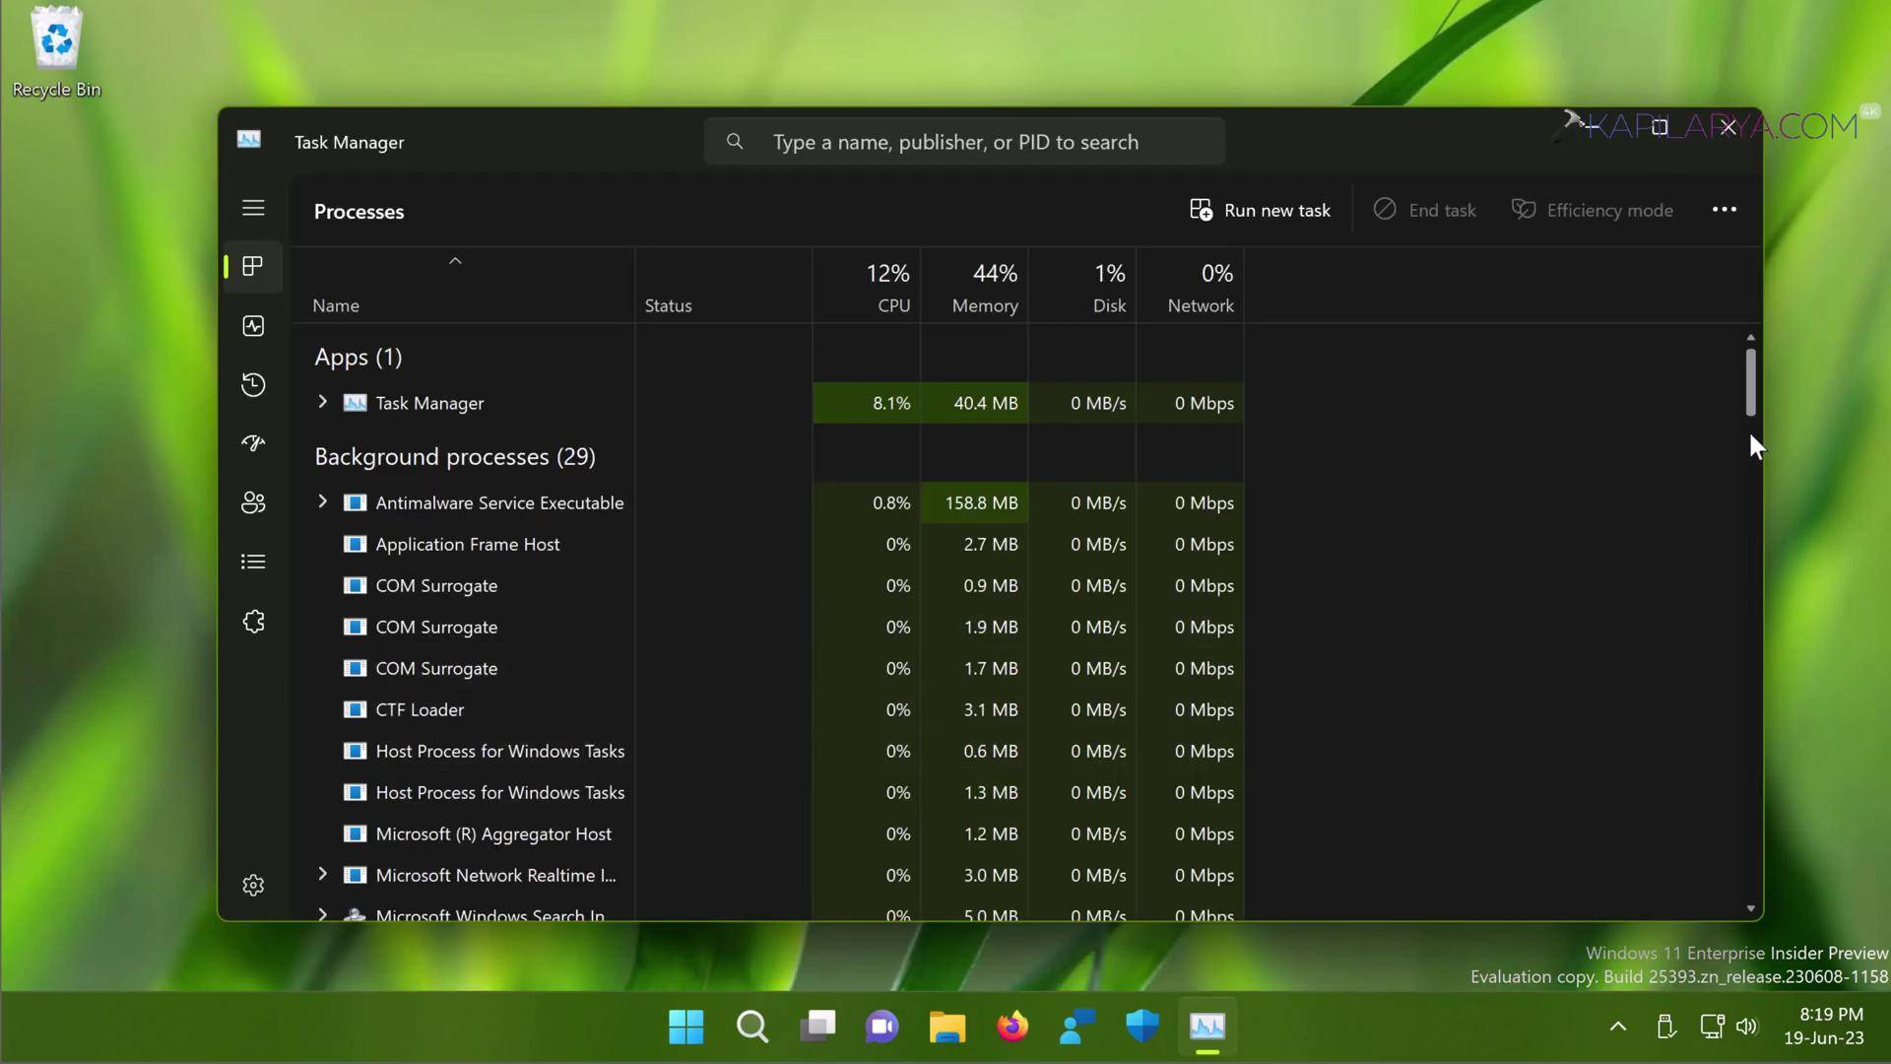
{"action": "scroll", "coordinate": [1750, 433], "scroll_direction": "down", "scroll_amount": 5}
{"action": "scroll", "coordinate": [1752, 522], "scroll_direction": "down", "scroll_amount": 3}
{"action": "scroll", "coordinate": [1753, 715], "scroll_direction": "up", "scroll_amount": 5}
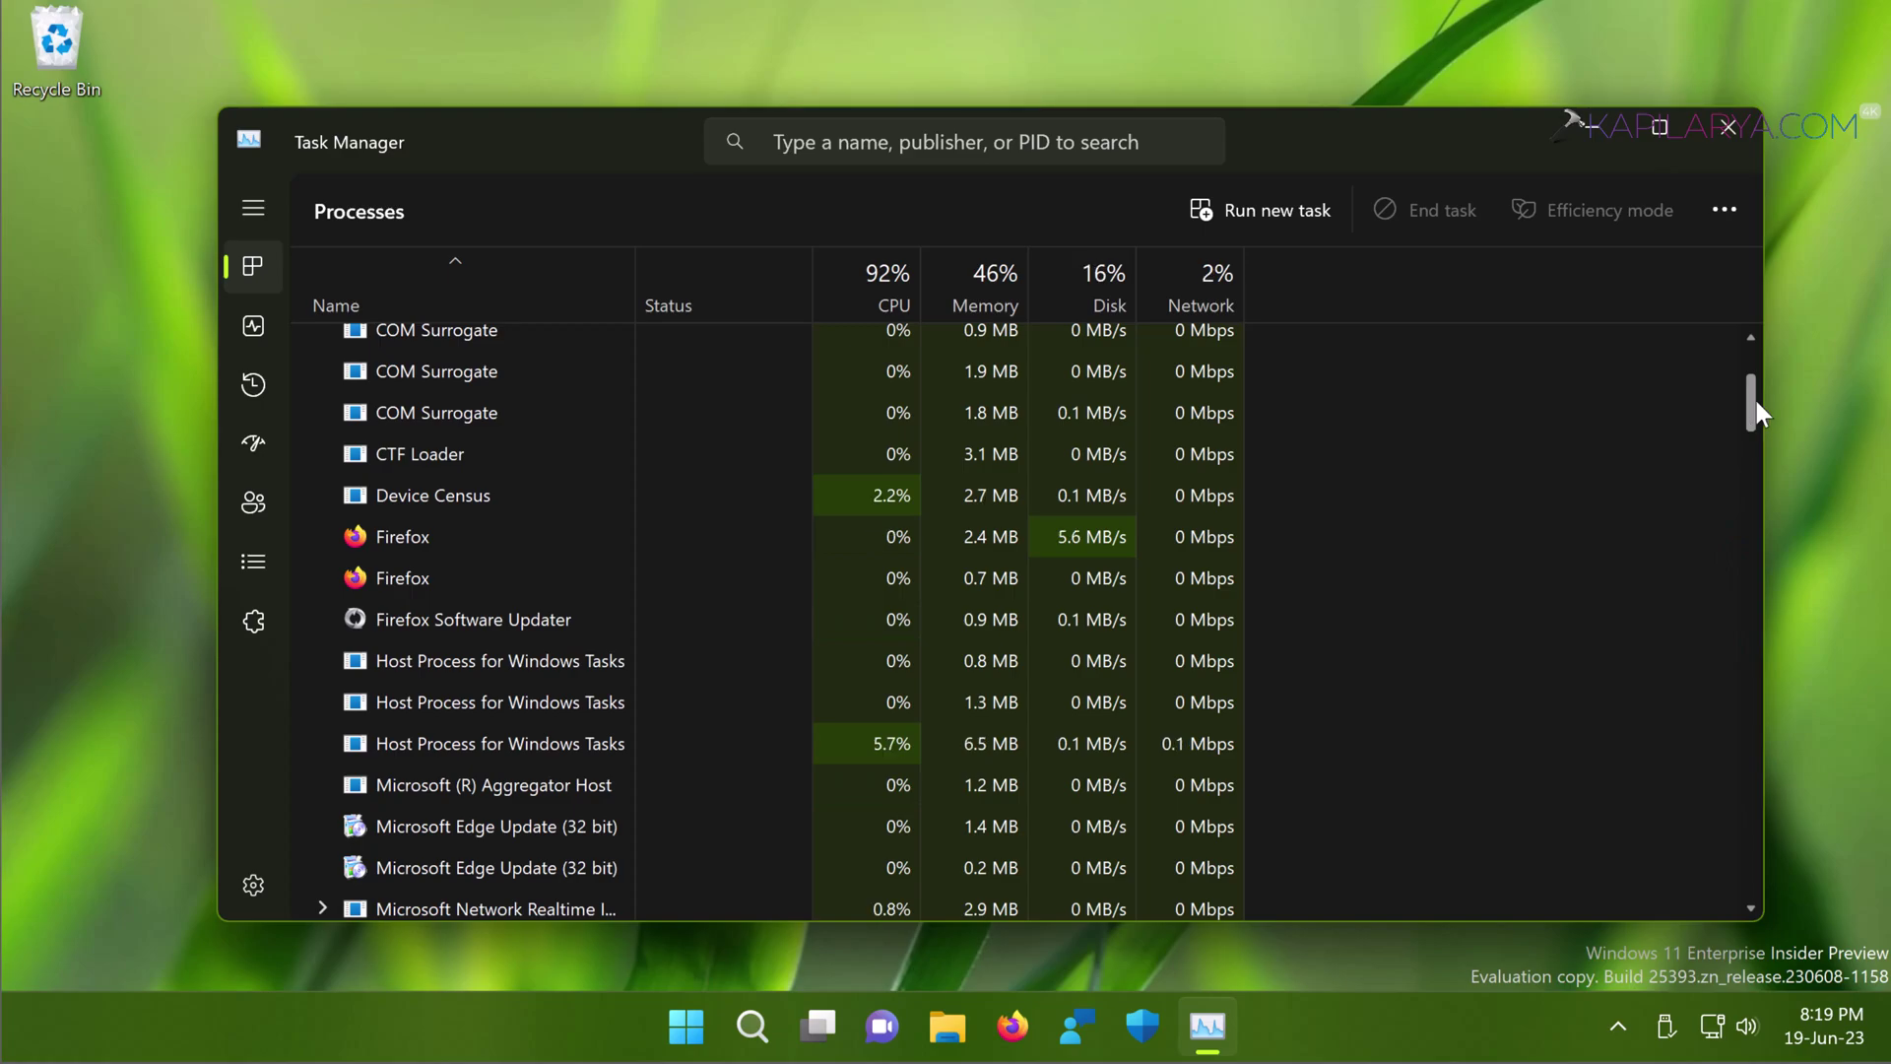
{"action": "scroll", "coordinate": [1752, 869], "scroll_direction": "down", "scroll_amount": 1}
{"action": "scroll", "coordinate": [1751, 869], "scroll_direction": "down", "scroll_amount": 15}
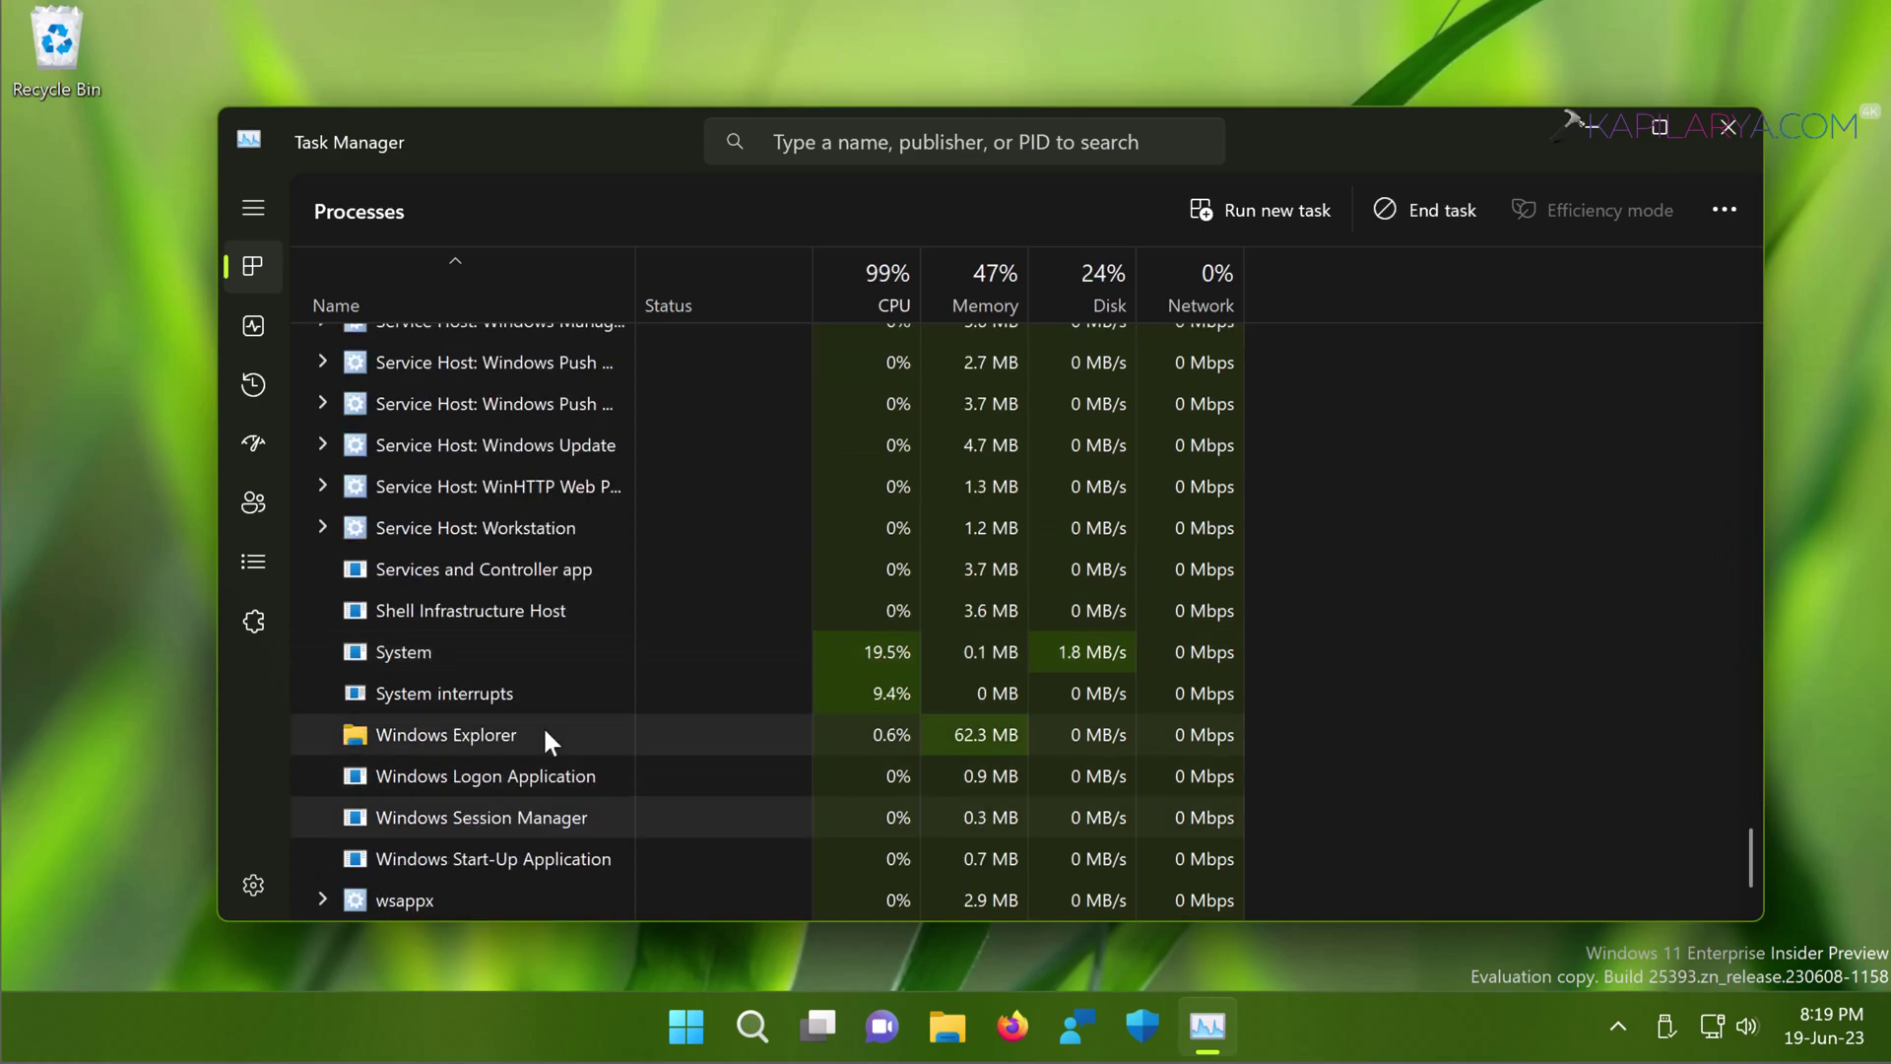
{"action": "left_click", "coordinate": [546, 732]}
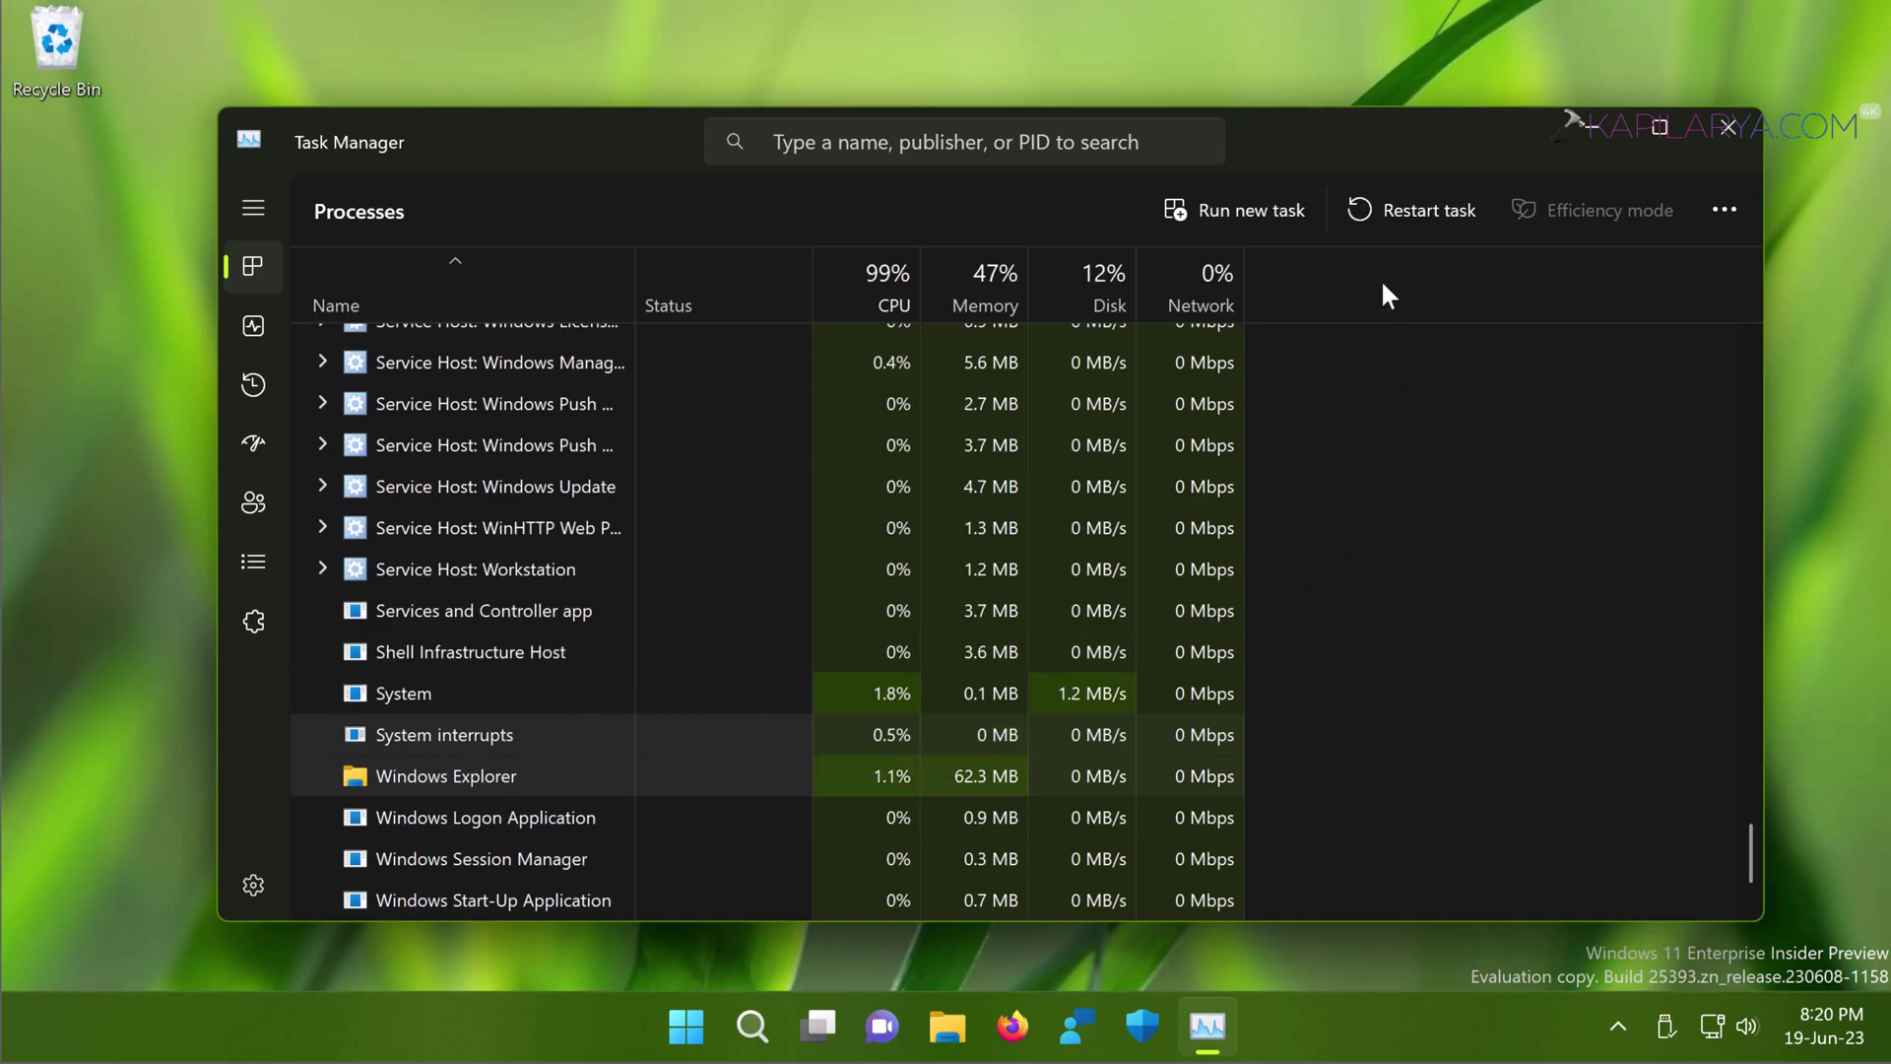
{"action": "left_click", "coordinate": [1406, 219]}
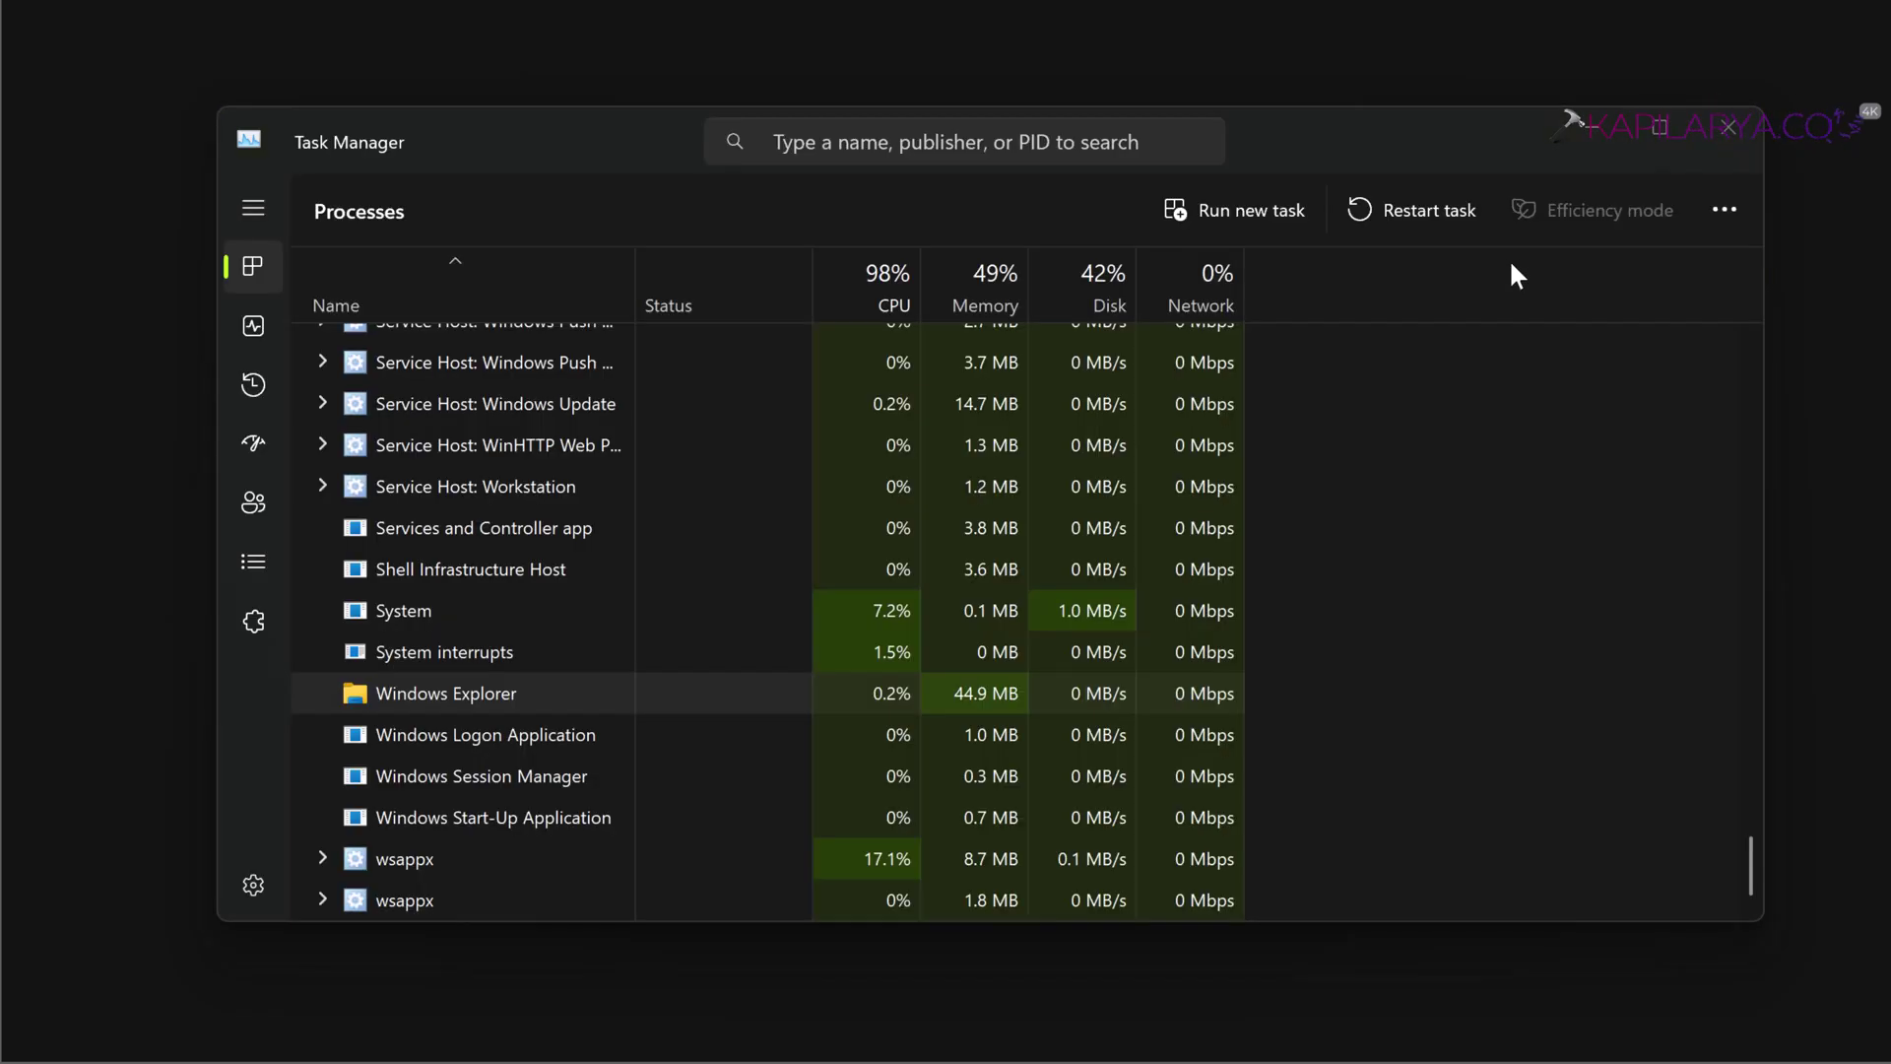
{"action": "left_click", "coordinate": [1591, 127]}
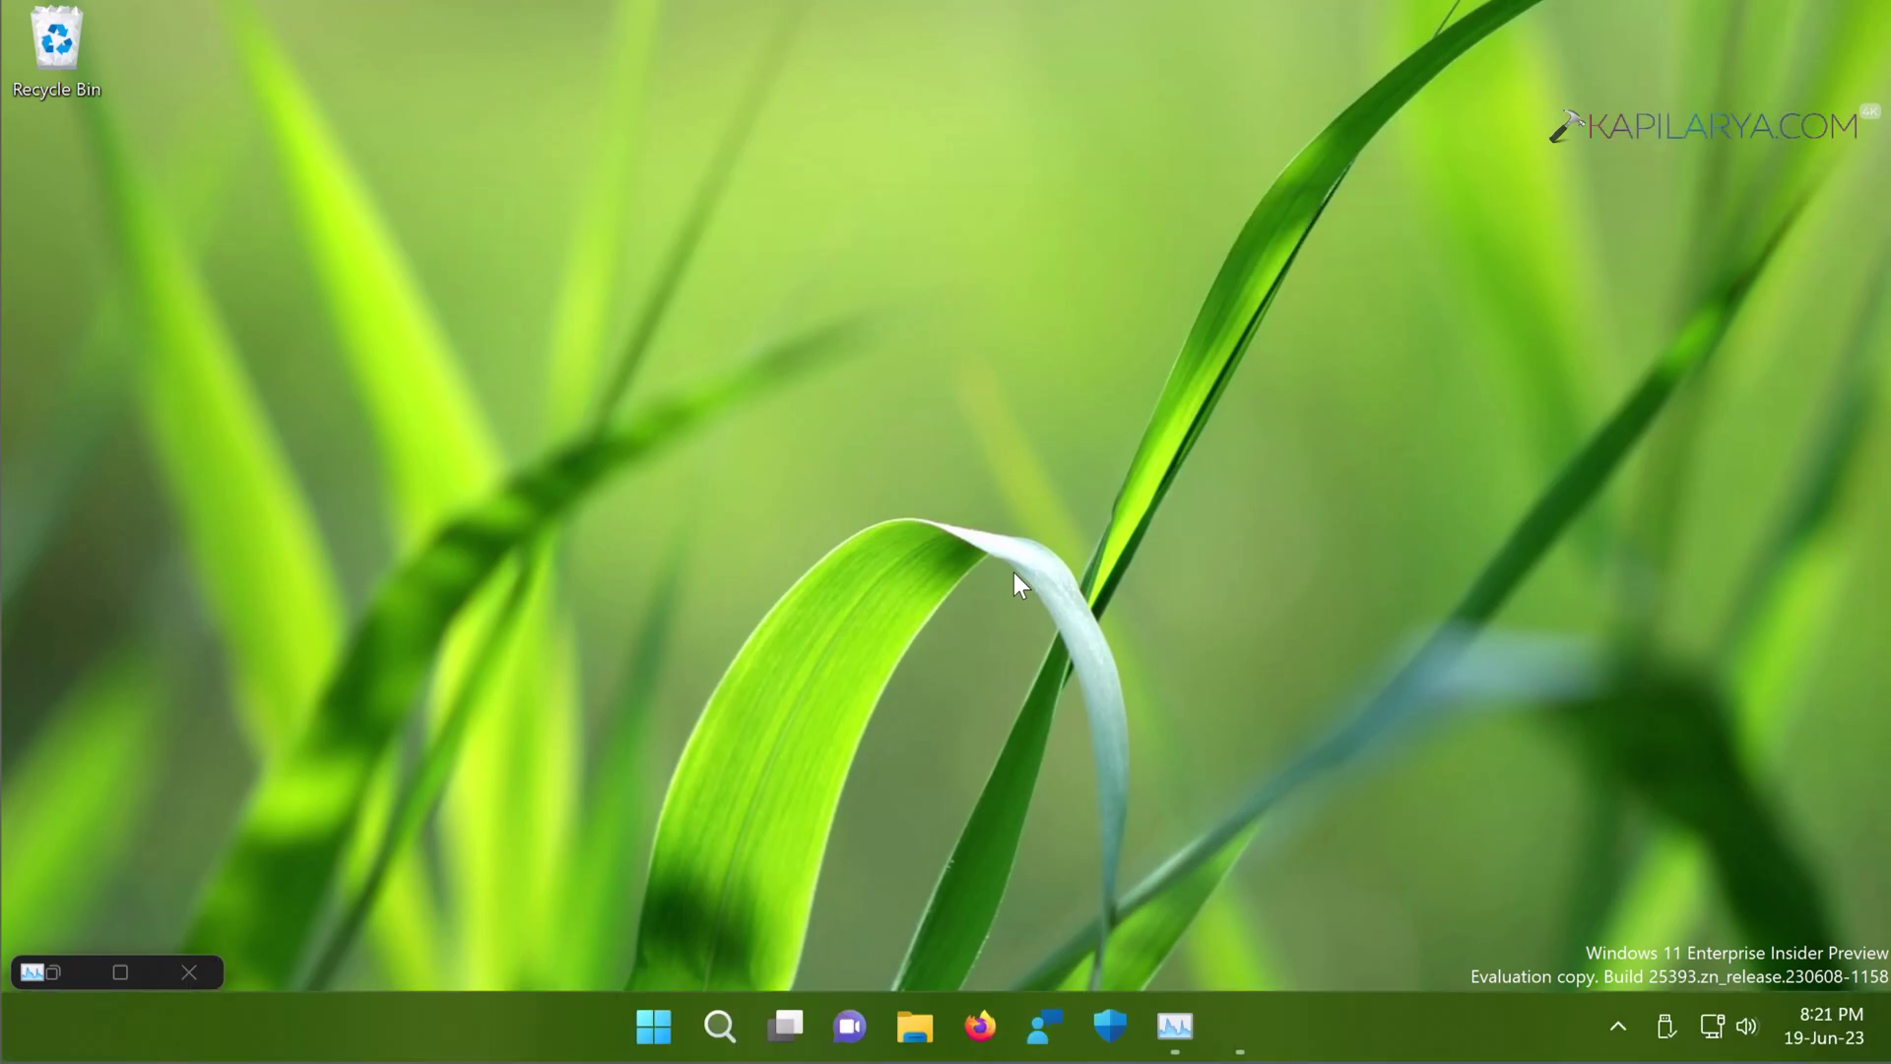
Close Task Manager and restart Windows from the Alt+F4 Shut Down Windows dialog.
{"action": "left_click", "coordinate": [187, 972]}
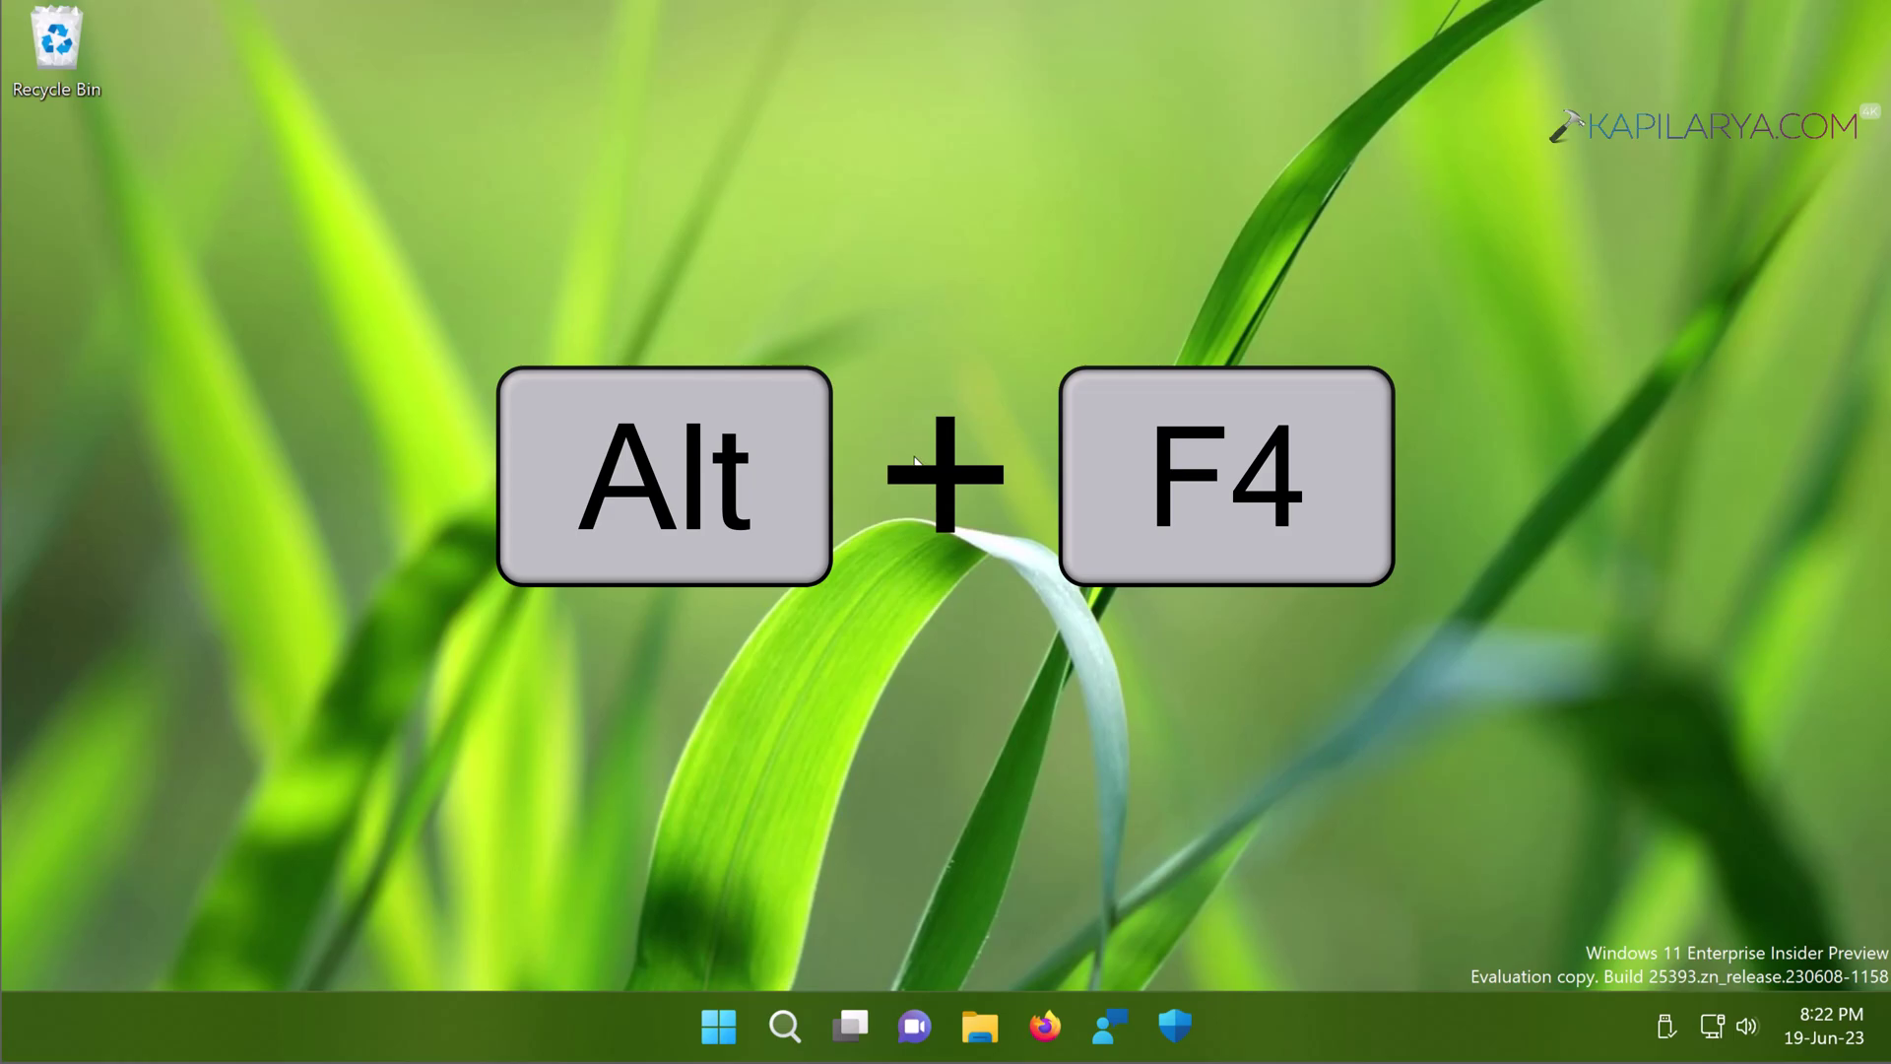
{"action": "key", "text": "alt+F4"}
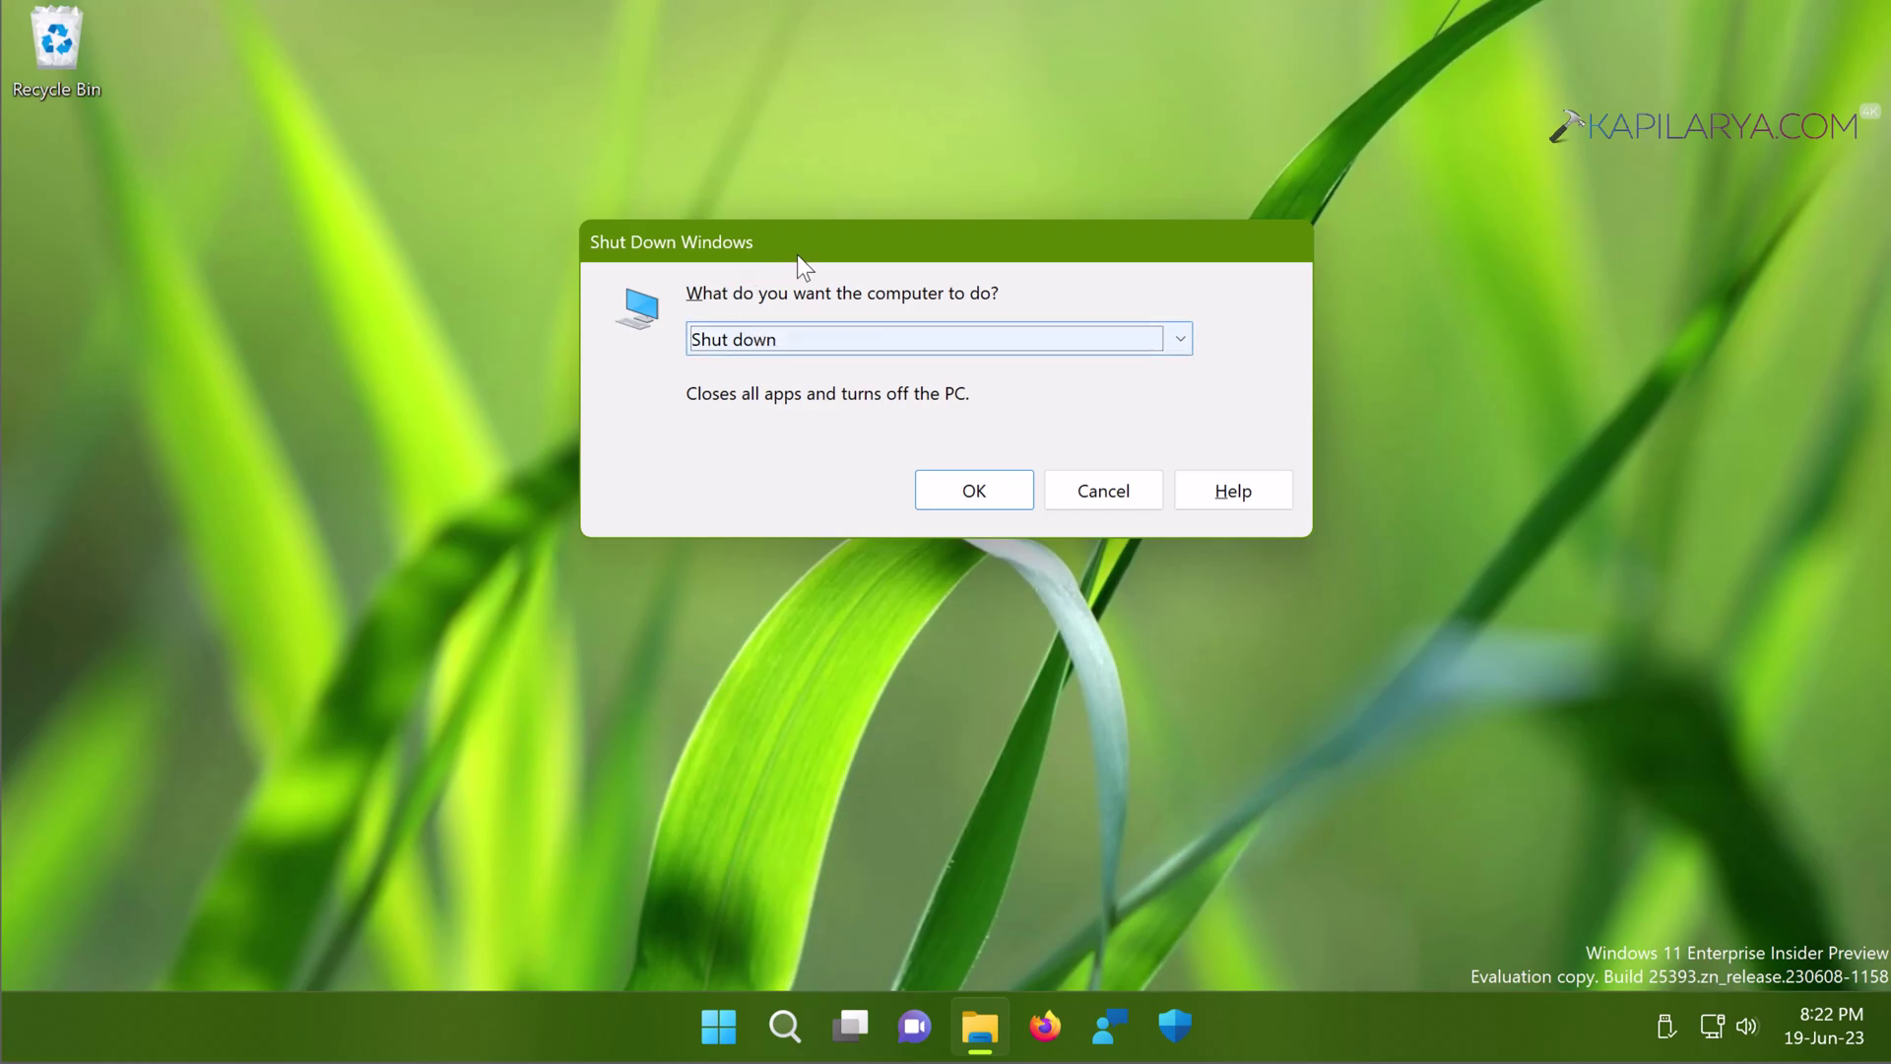
{"action": "left_click", "coordinate": [794, 343]}
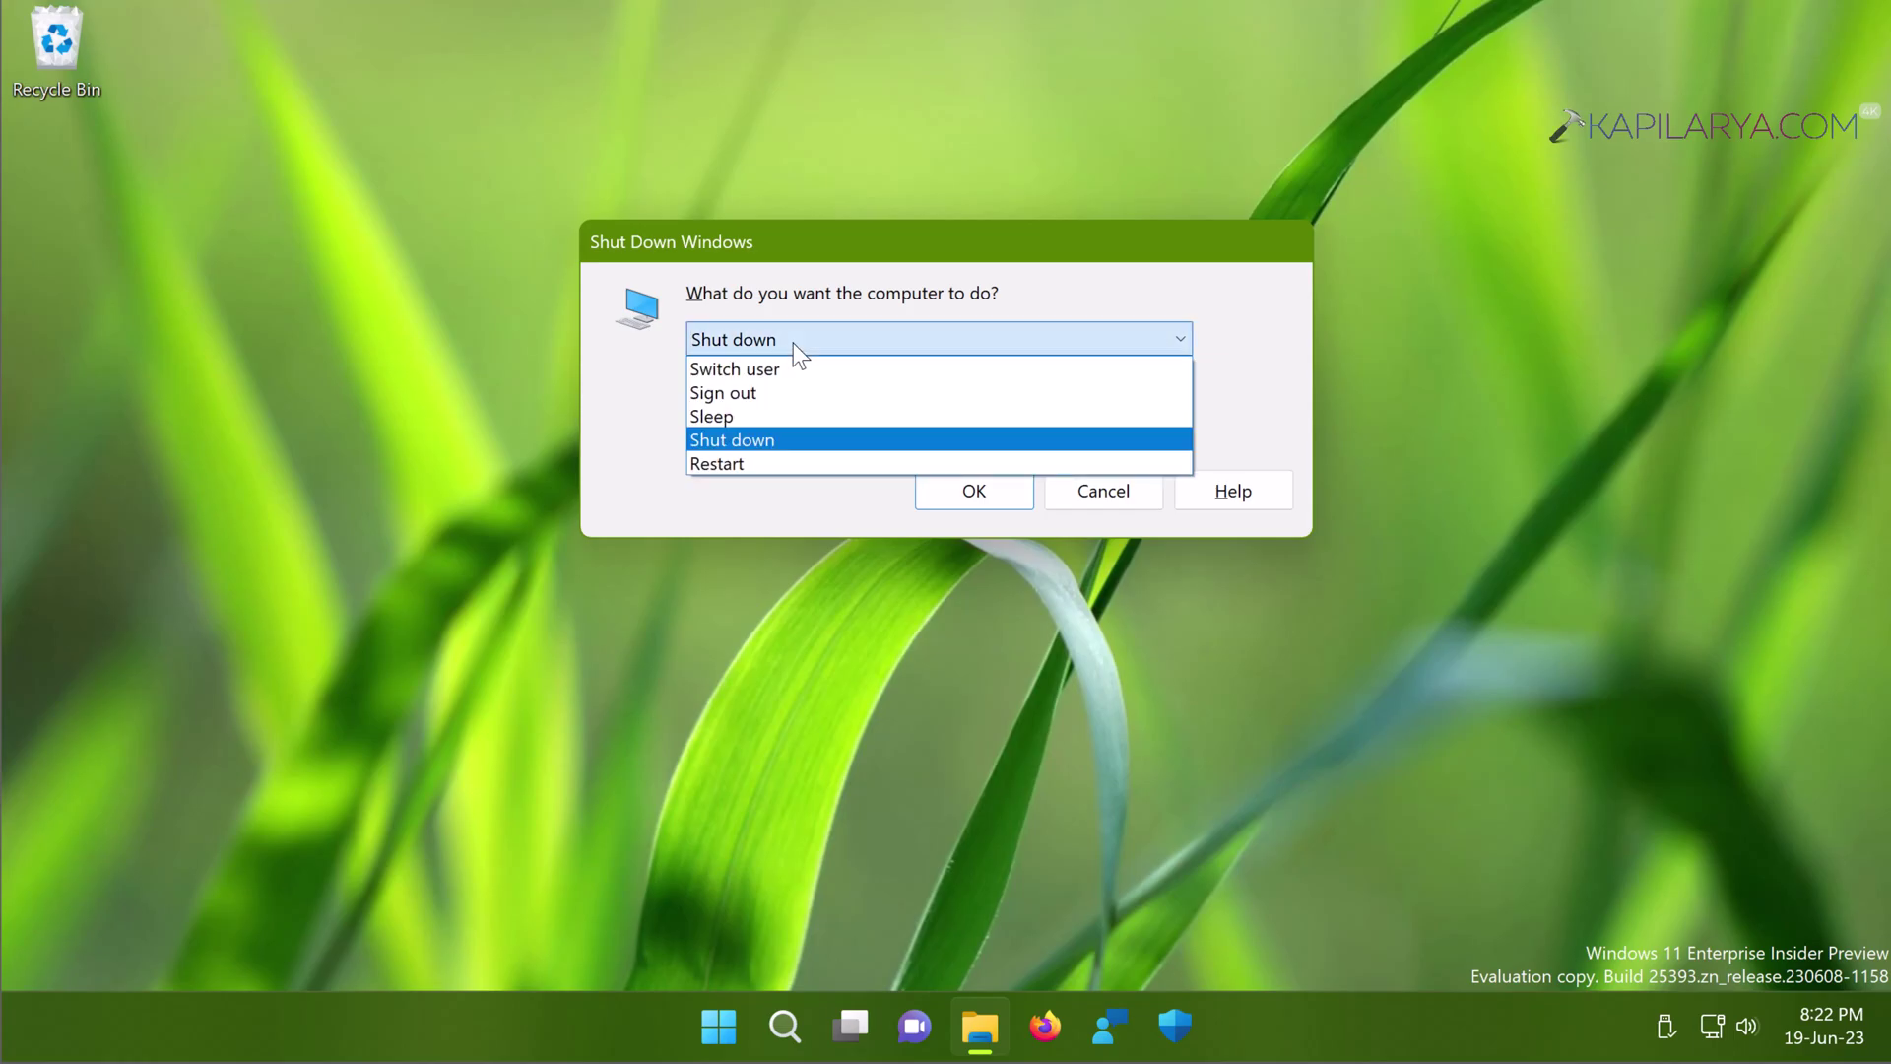
{"action": "left_click", "coordinate": [747, 460]}
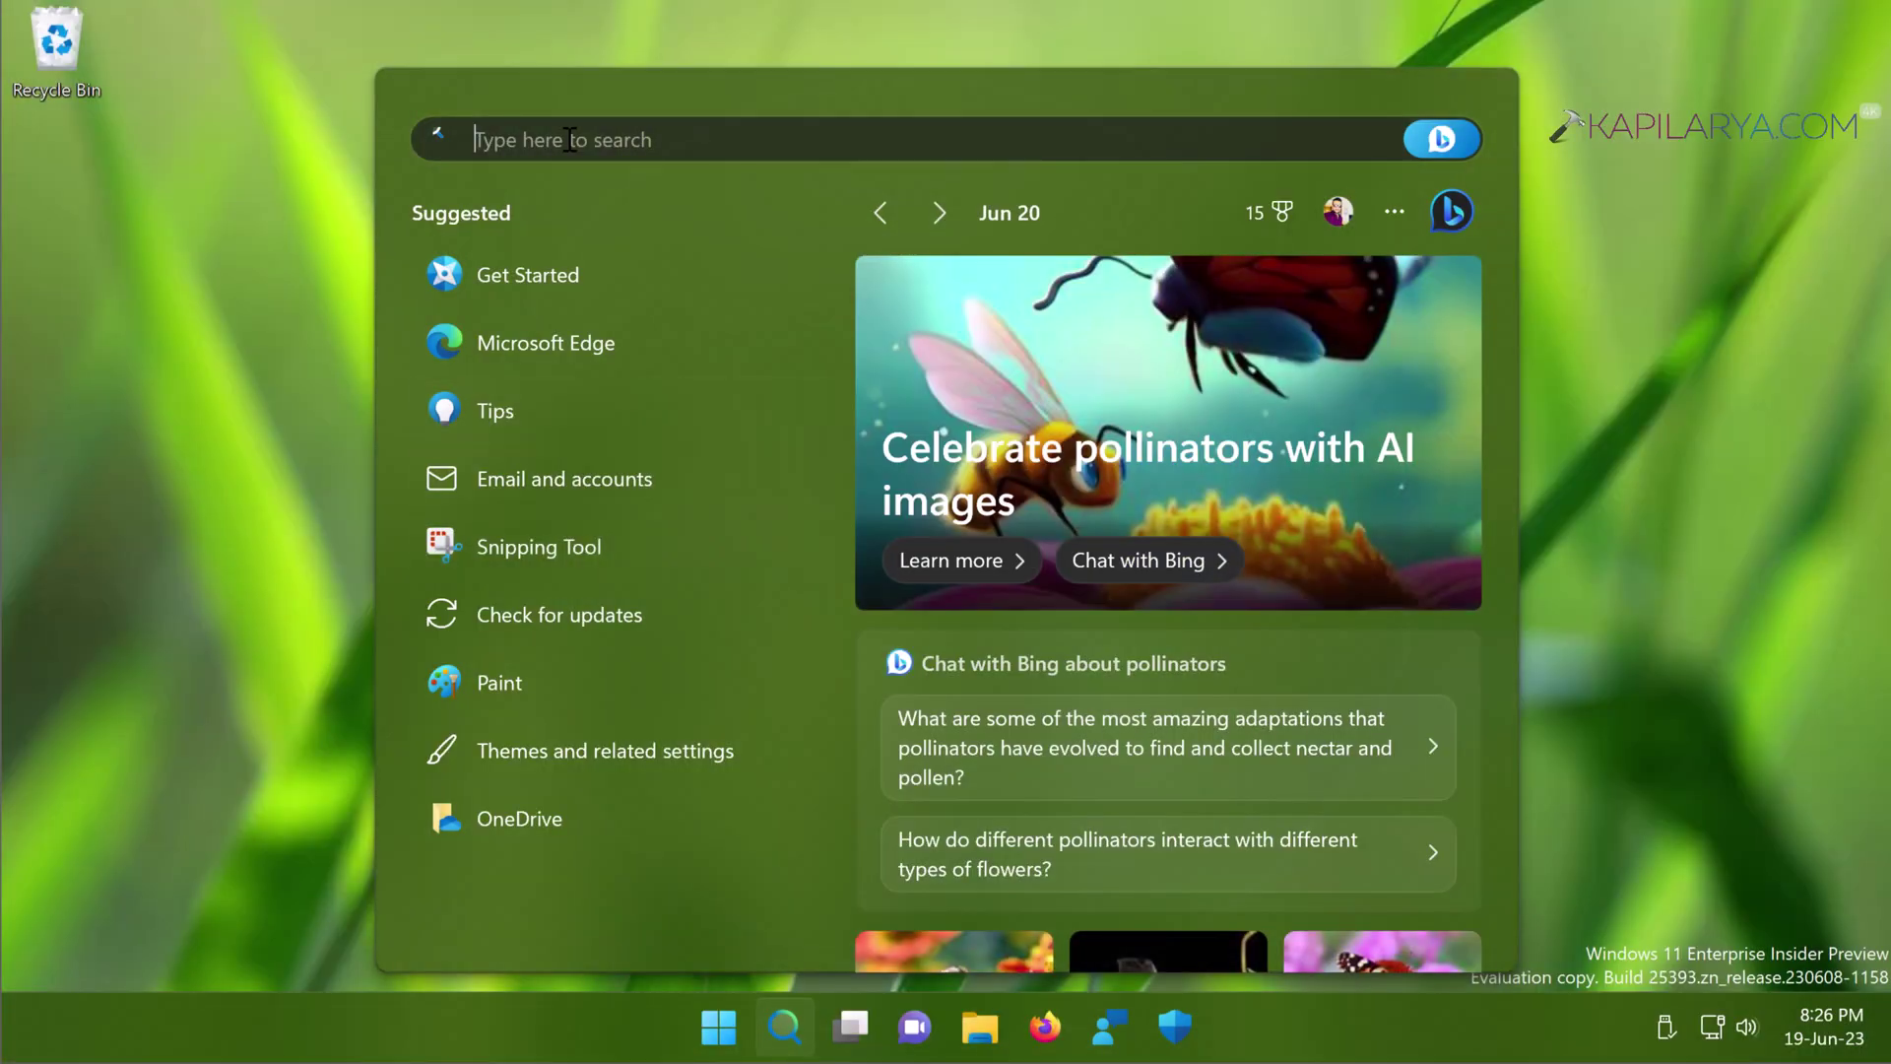
In File Explorer Options, open to This PC, clear history, hide recently used files, and apply.
{"action": "type", "text": "file explorer"}
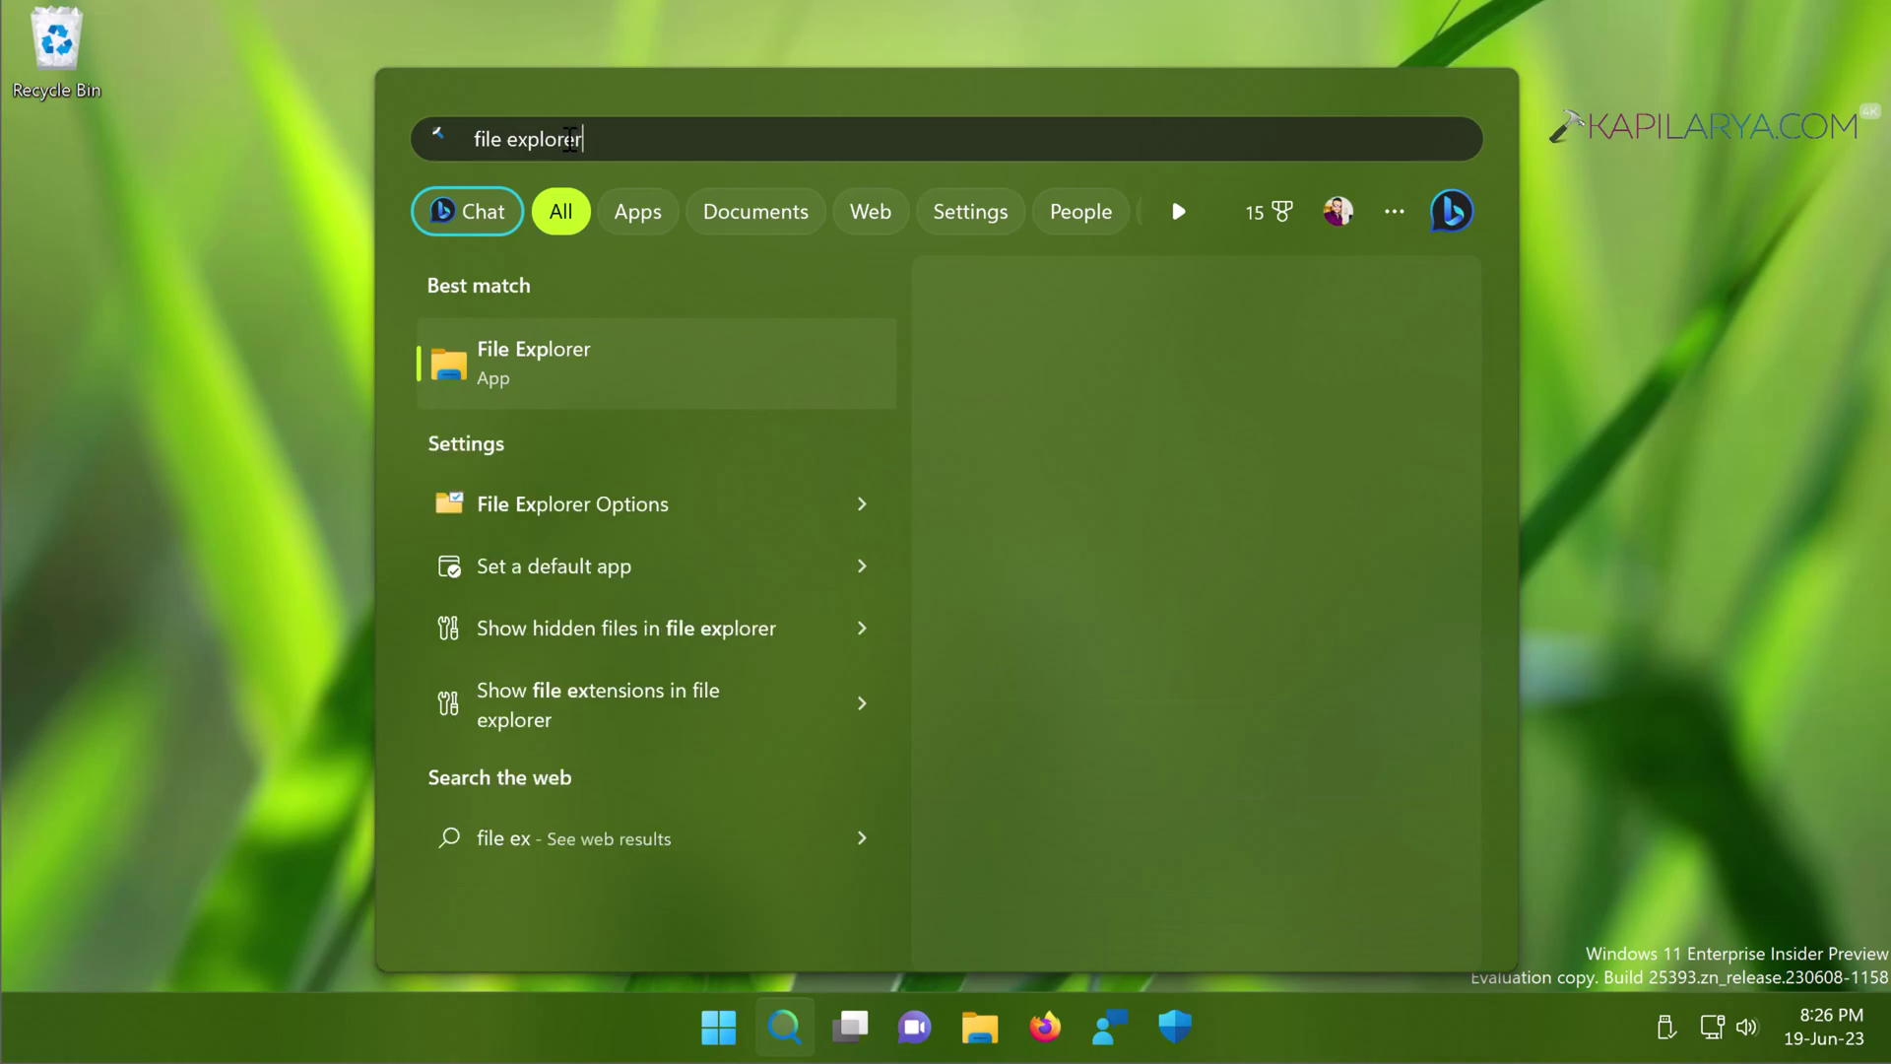
{"action": "type", "text": " options"}
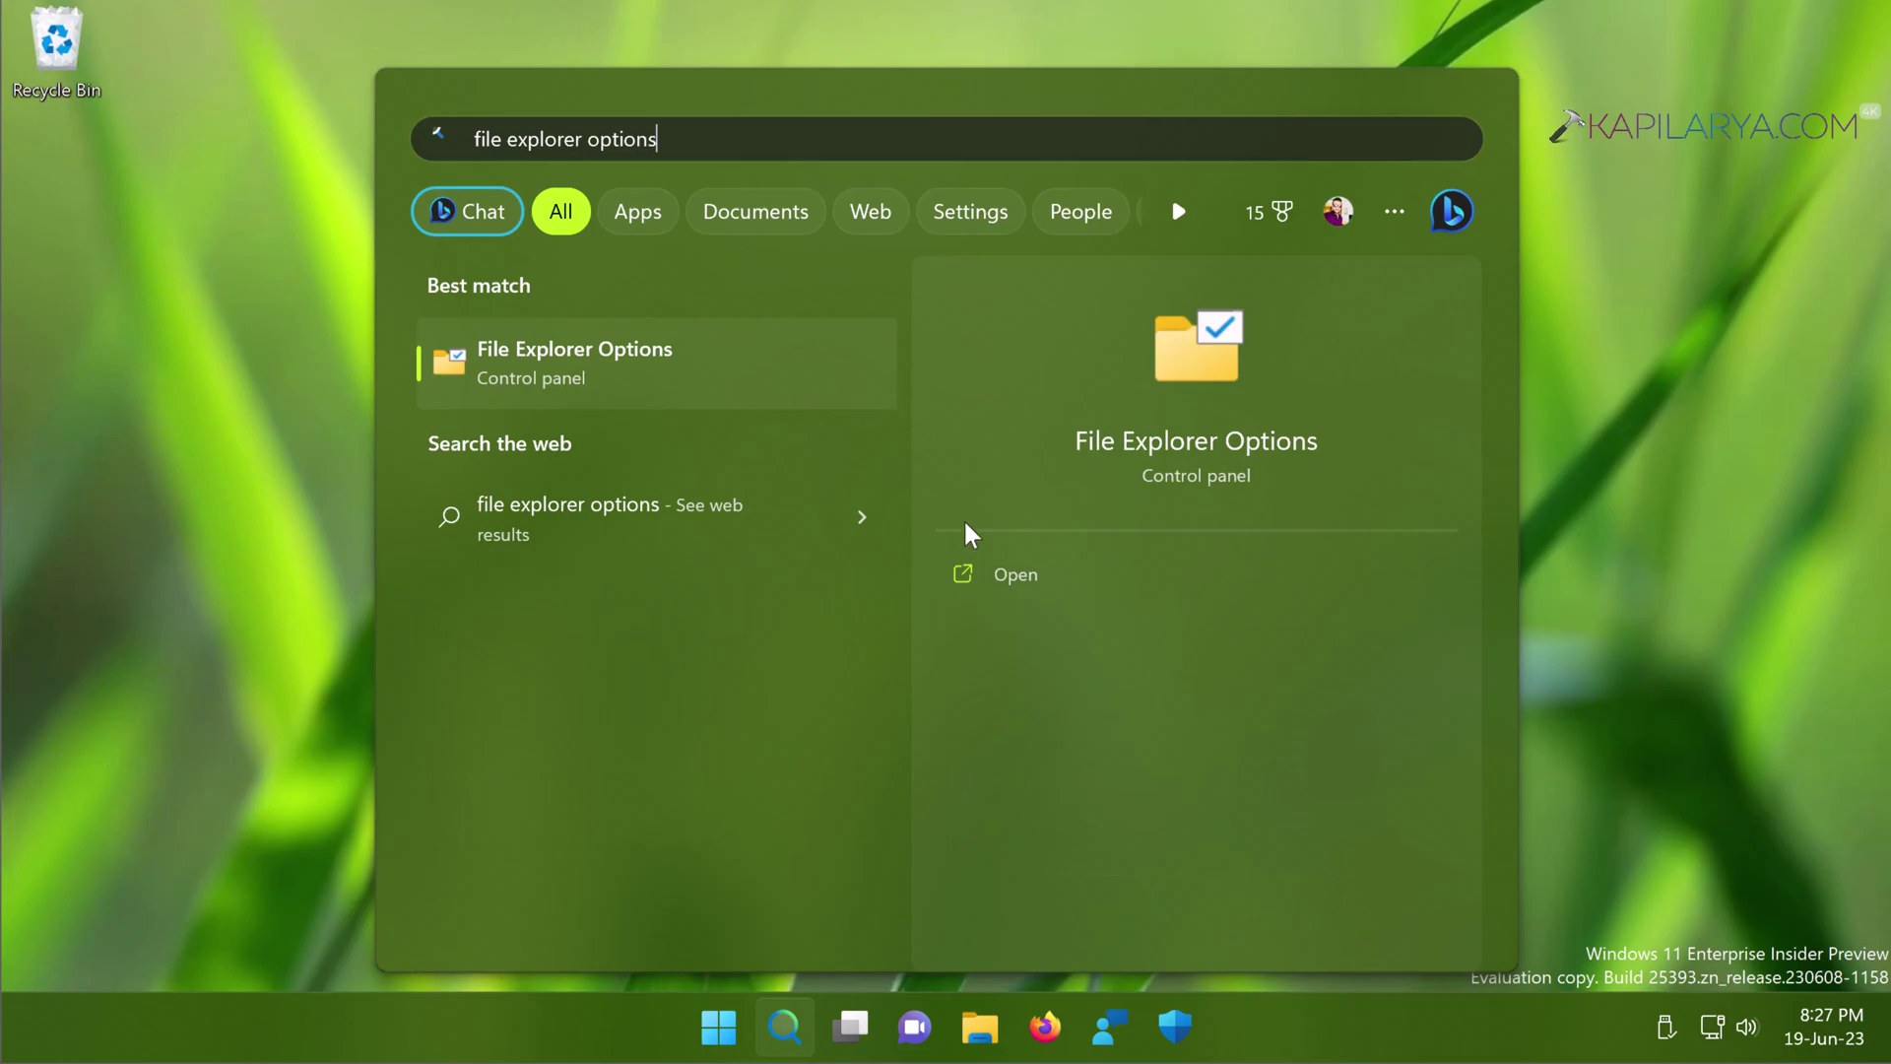
{"action": "left_click", "coordinate": [1015, 575]}
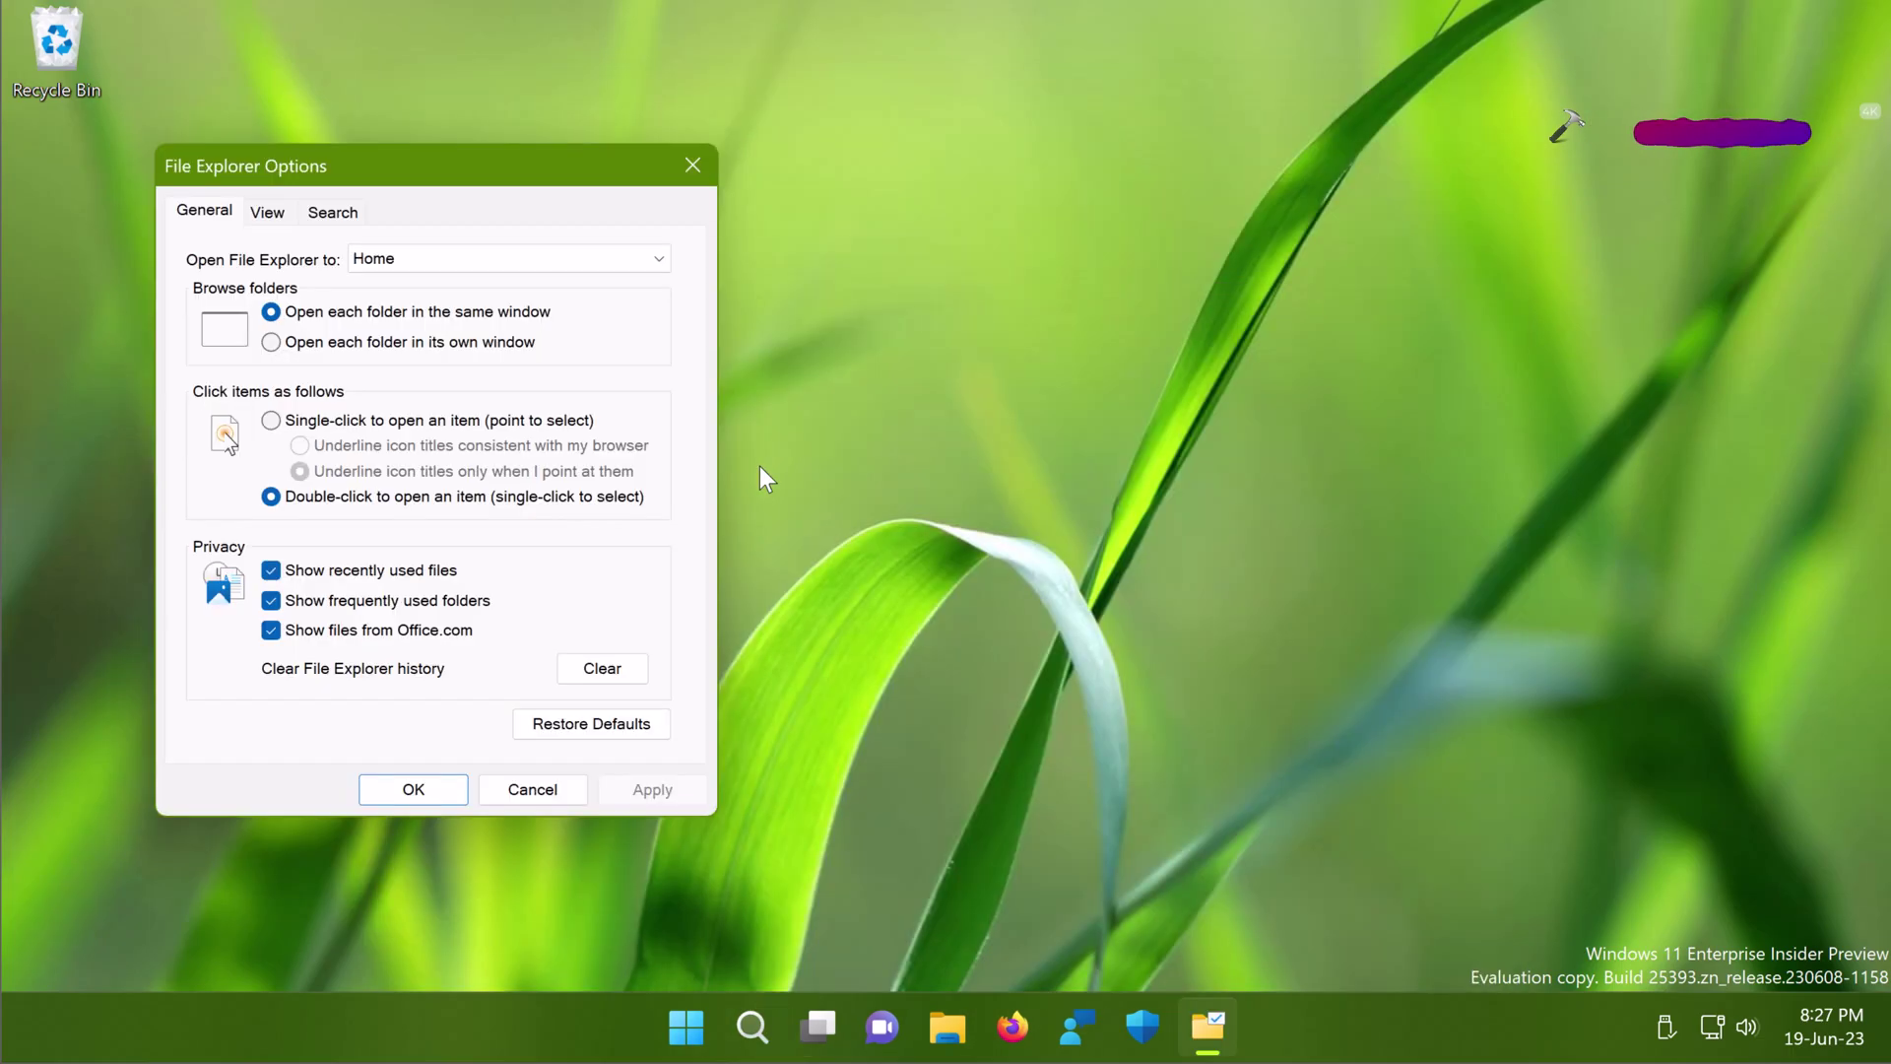
{"action": "left_click_drag", "start_coordinate": [391, 179], "coordinate": [782, 209]}
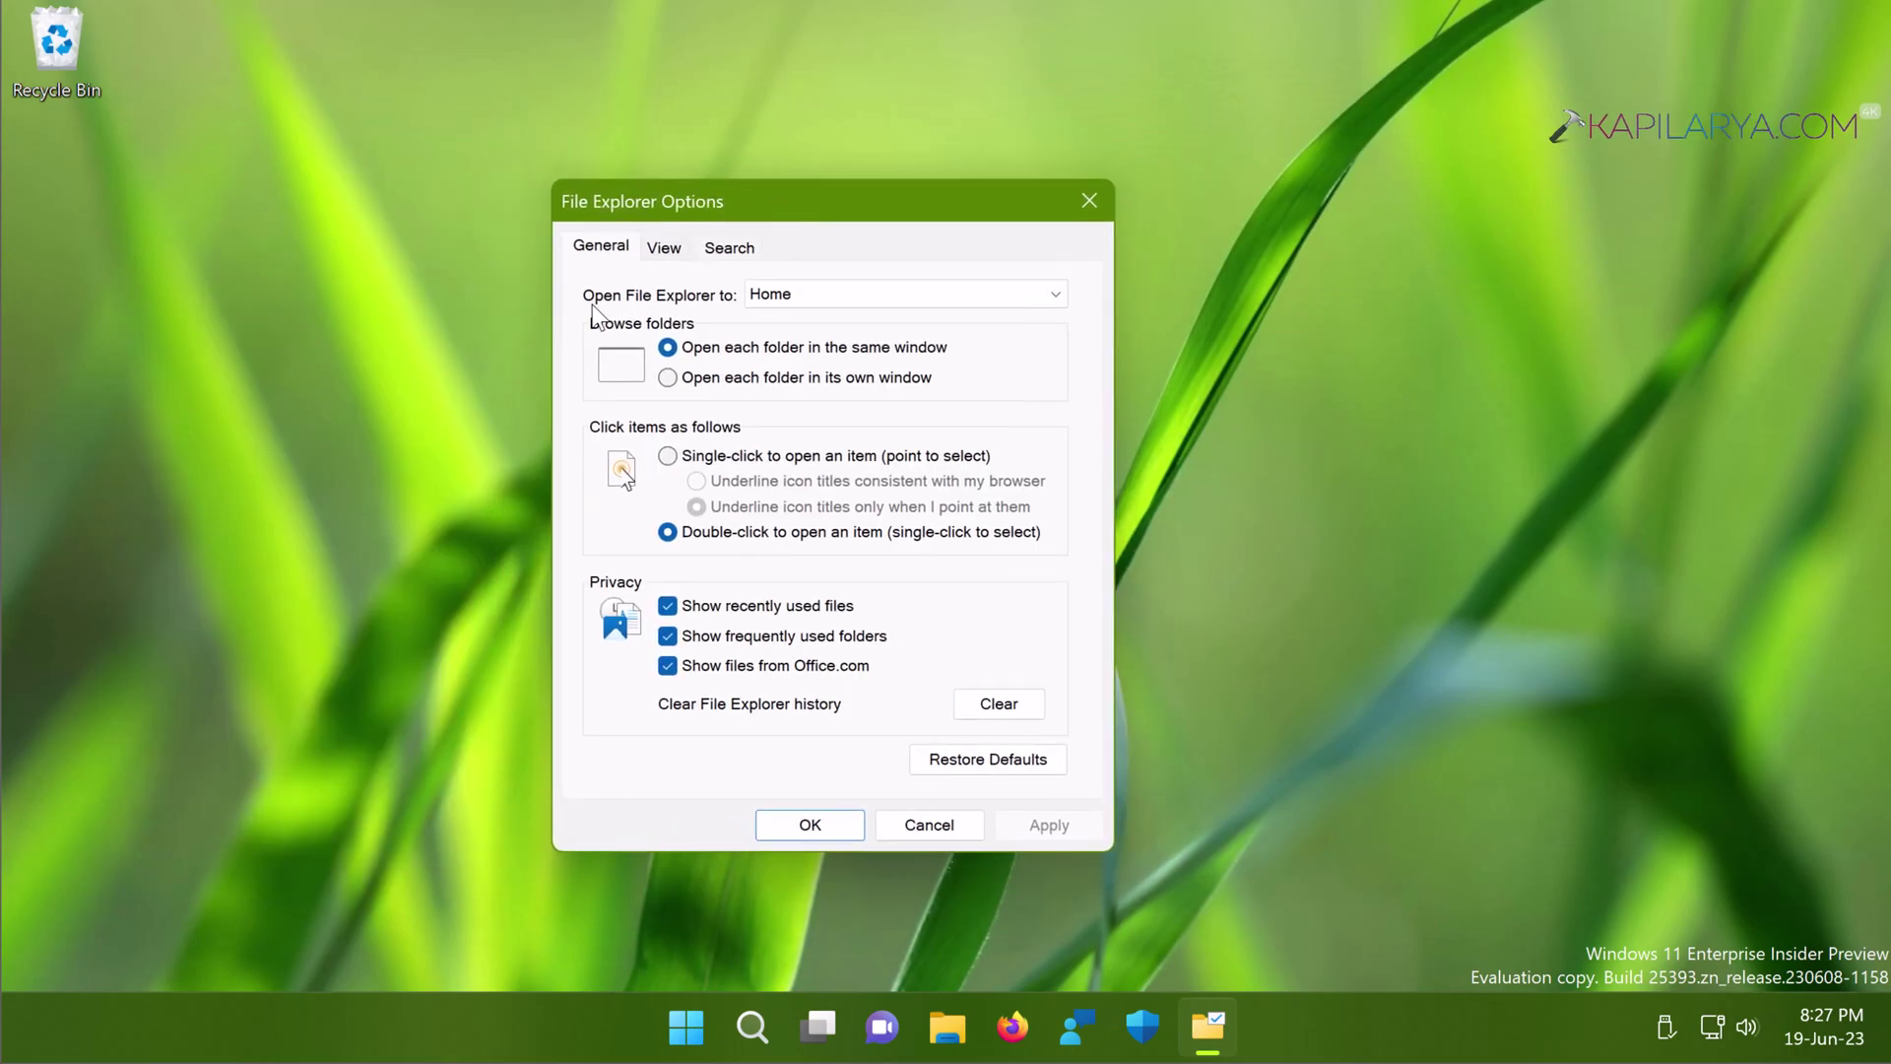
{"action": "left_click", "coordinate": [778, 300]}
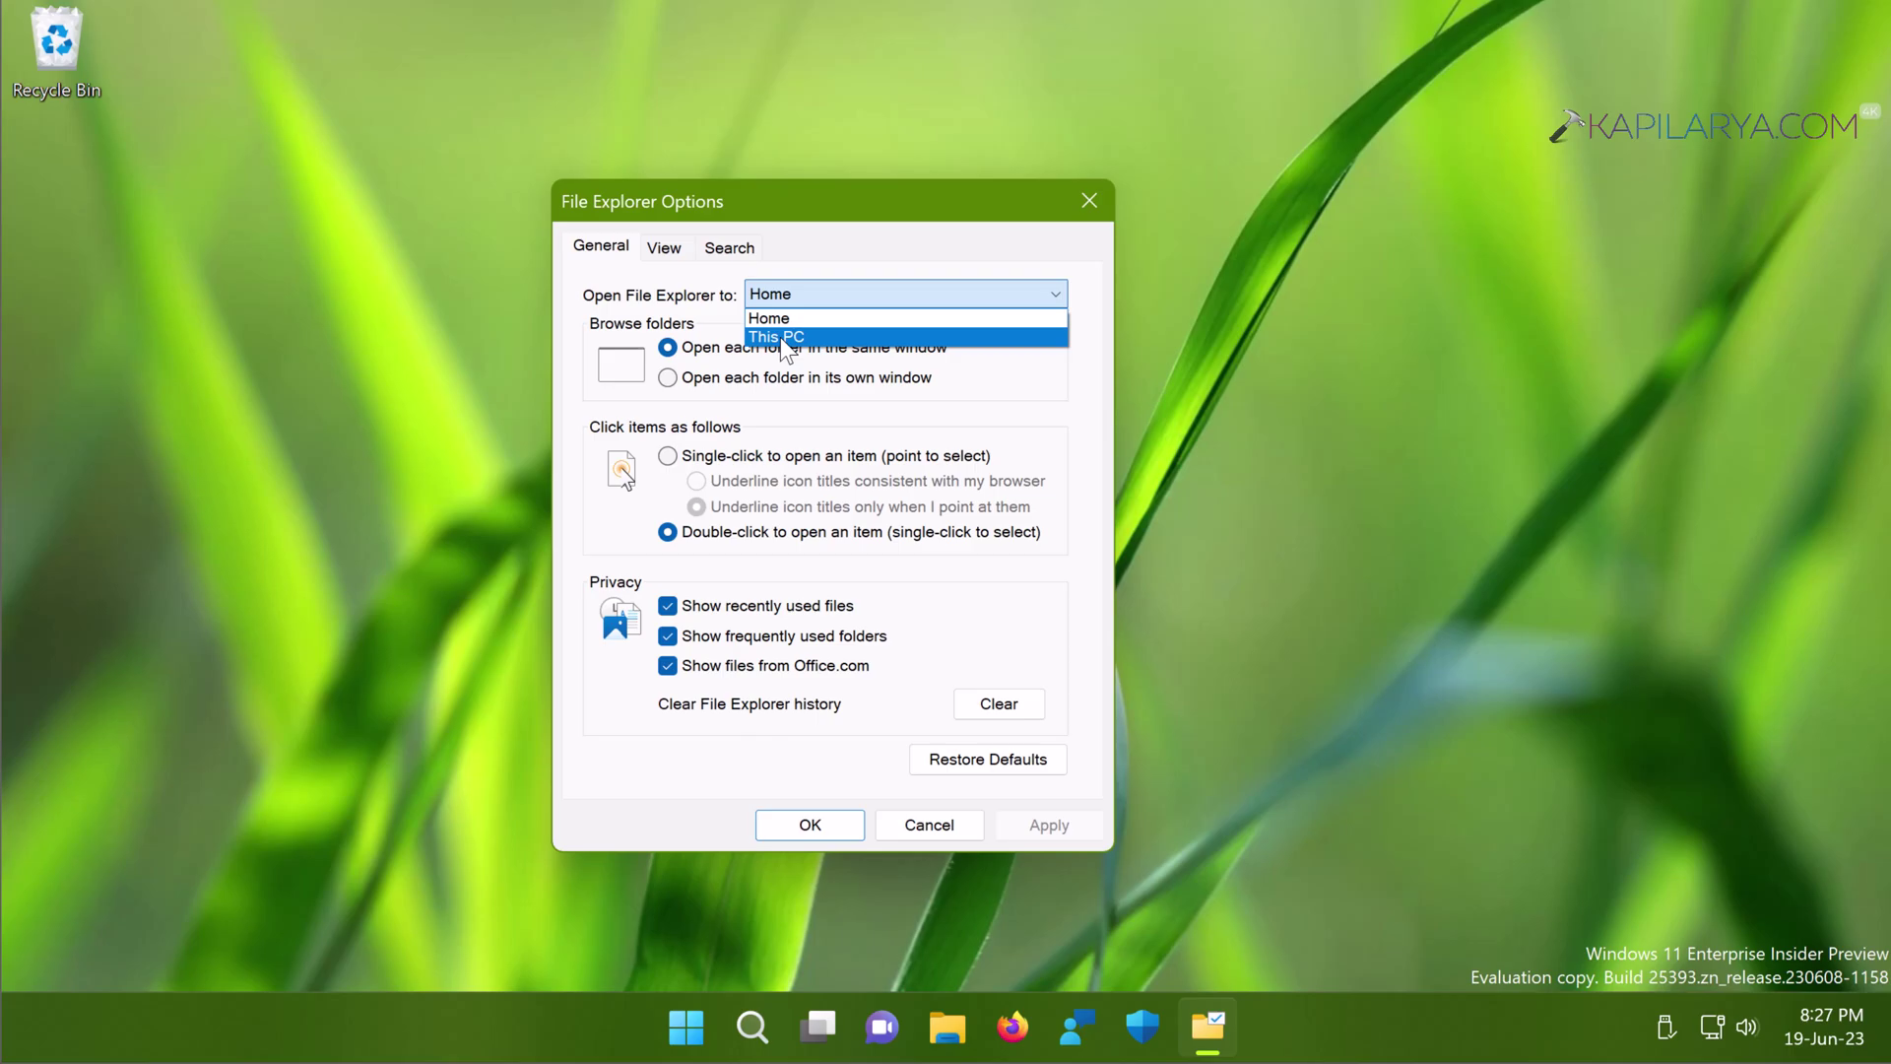
{"action": "left_click", "coordinate": [785, 342]}
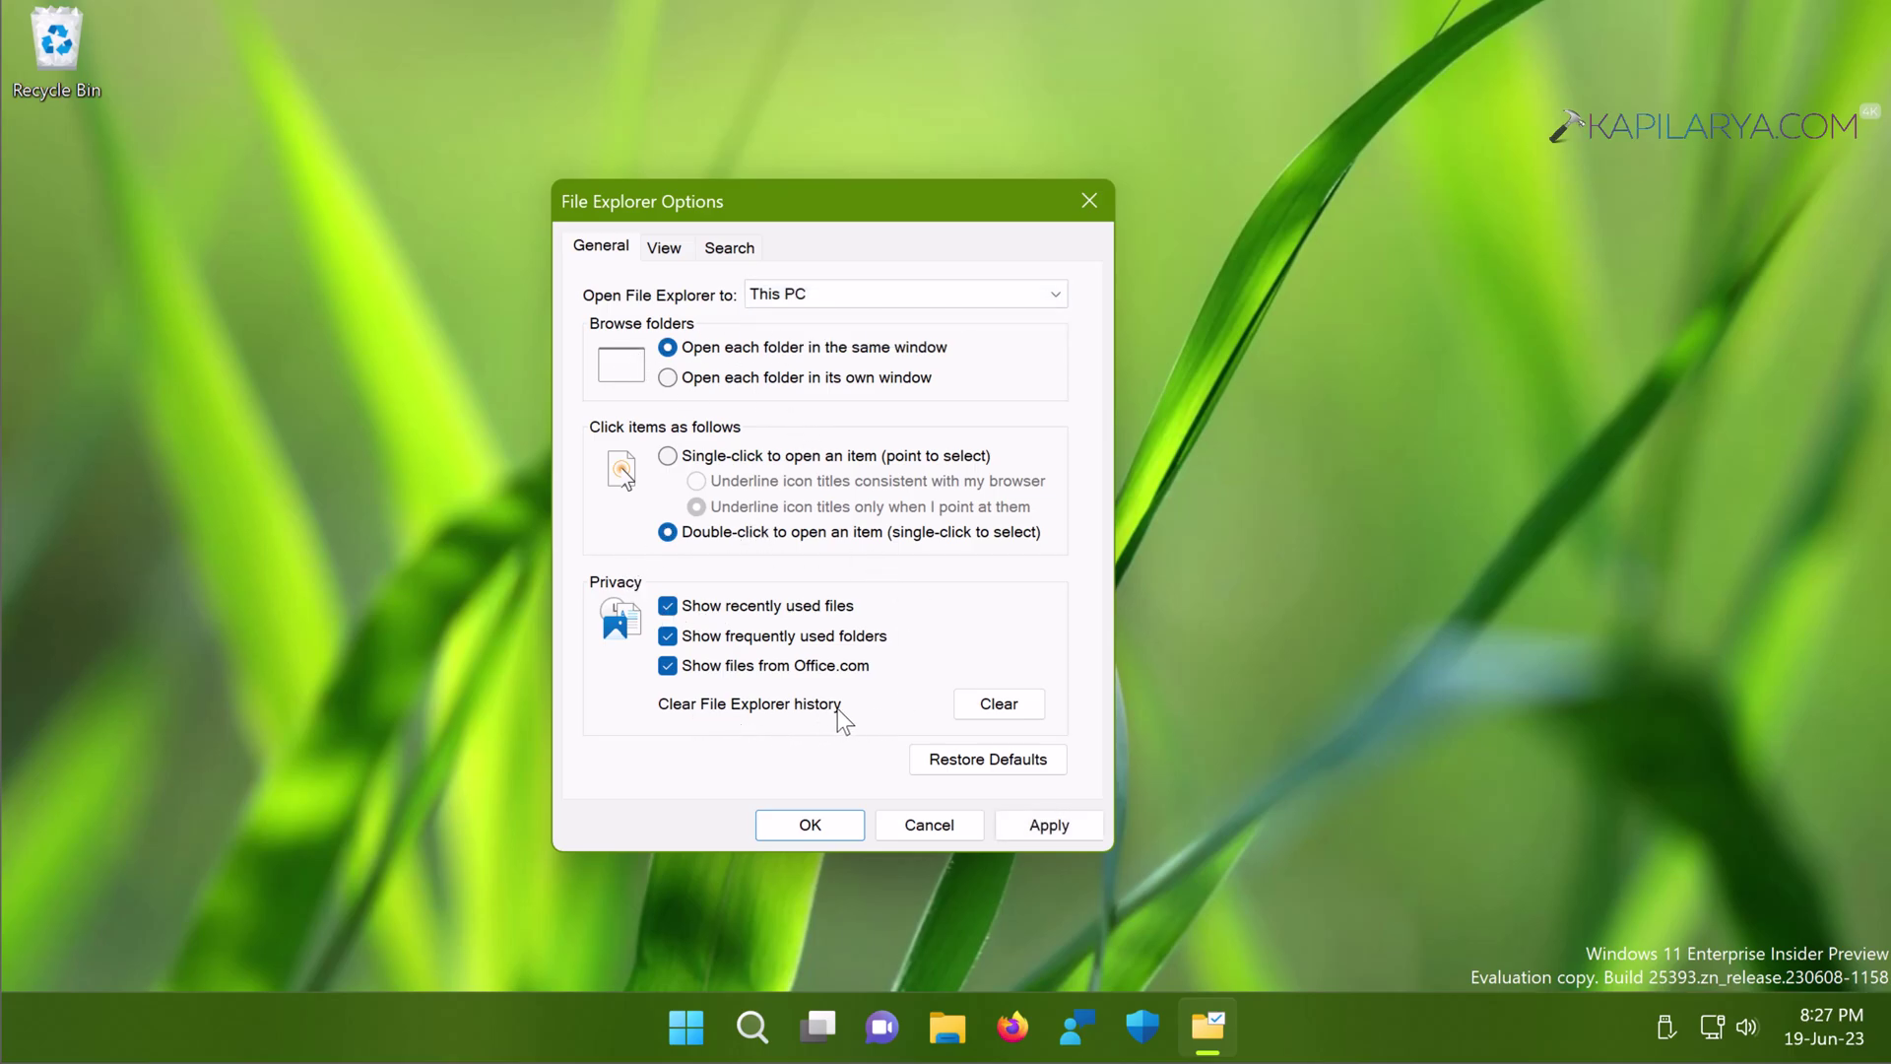
{"action": "left_click", "coordinate": [977, 721]}
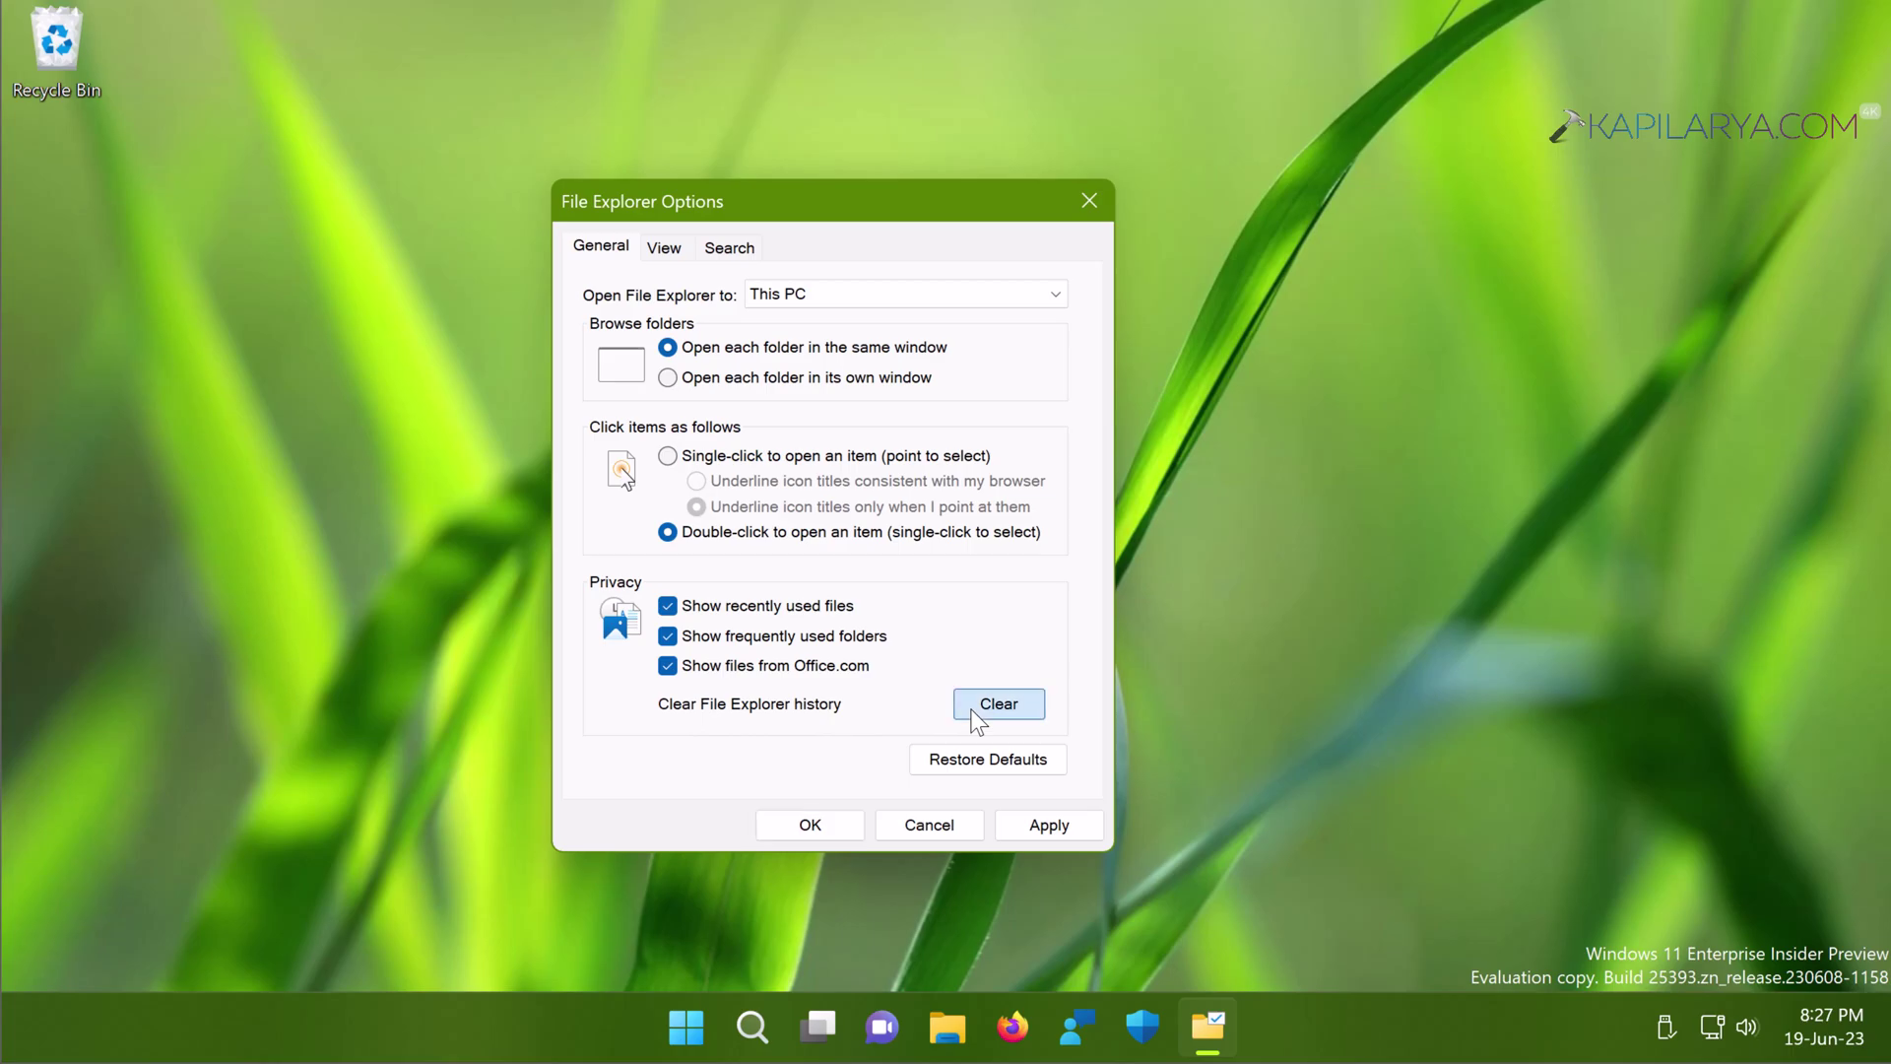
{"action": "left_click", "coordinate": [667, 606]}
{"action": "left_click", "coordinate": [1031, 832]}
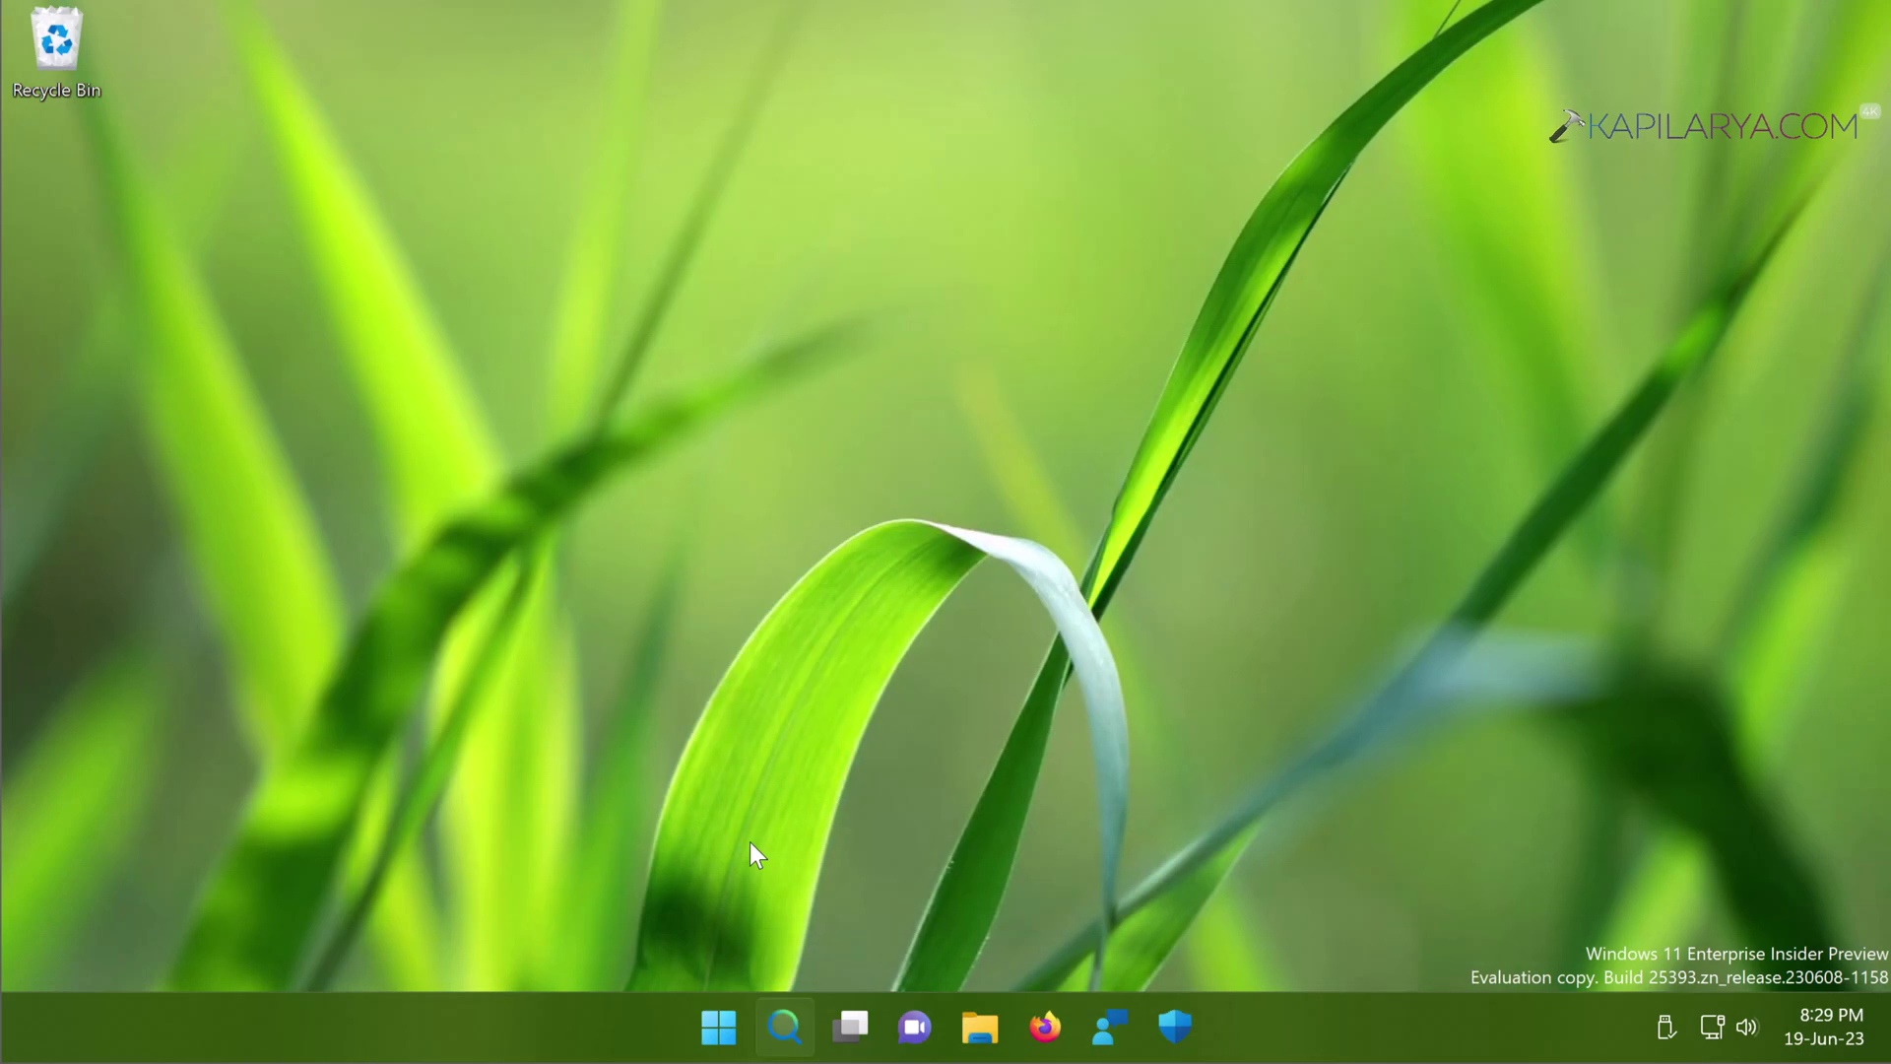
Launch Command Prompt as administrator from Windows search.
{"action": "key", "text": "super+s"}
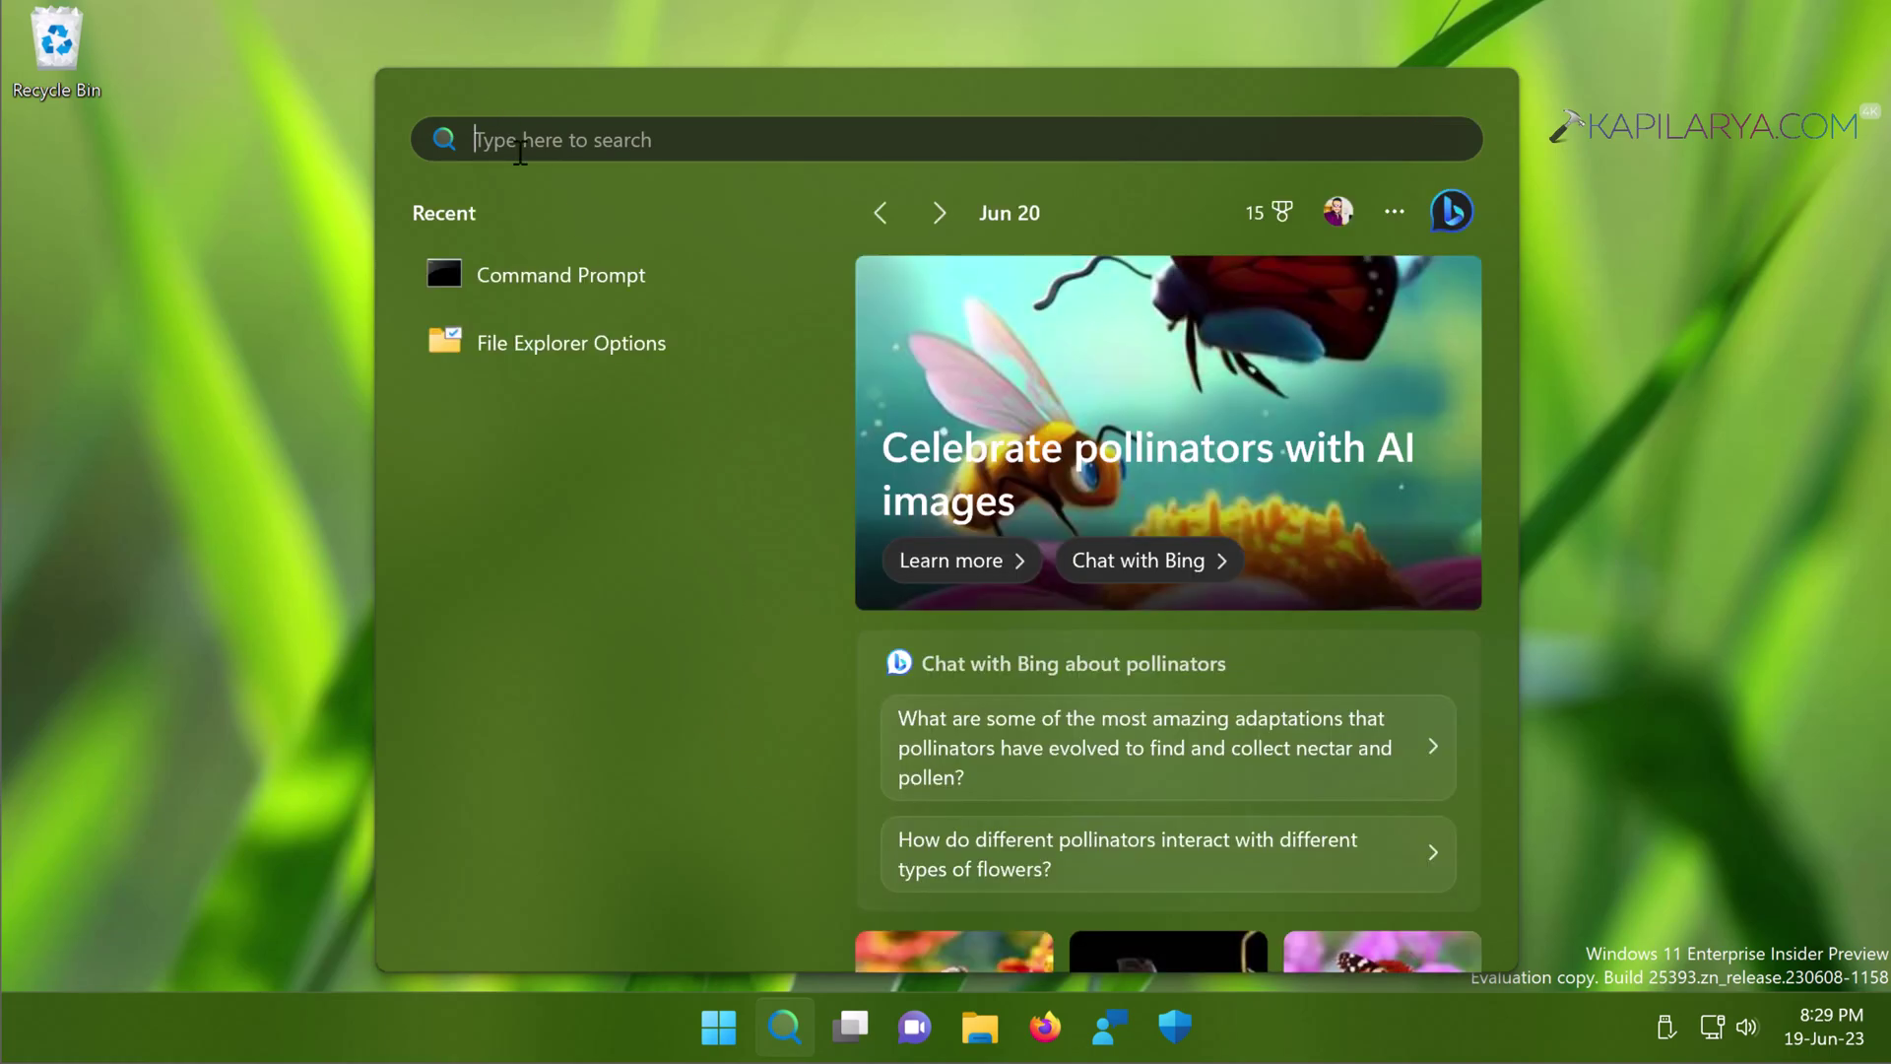
{"action": "type", "text": "cmd"}
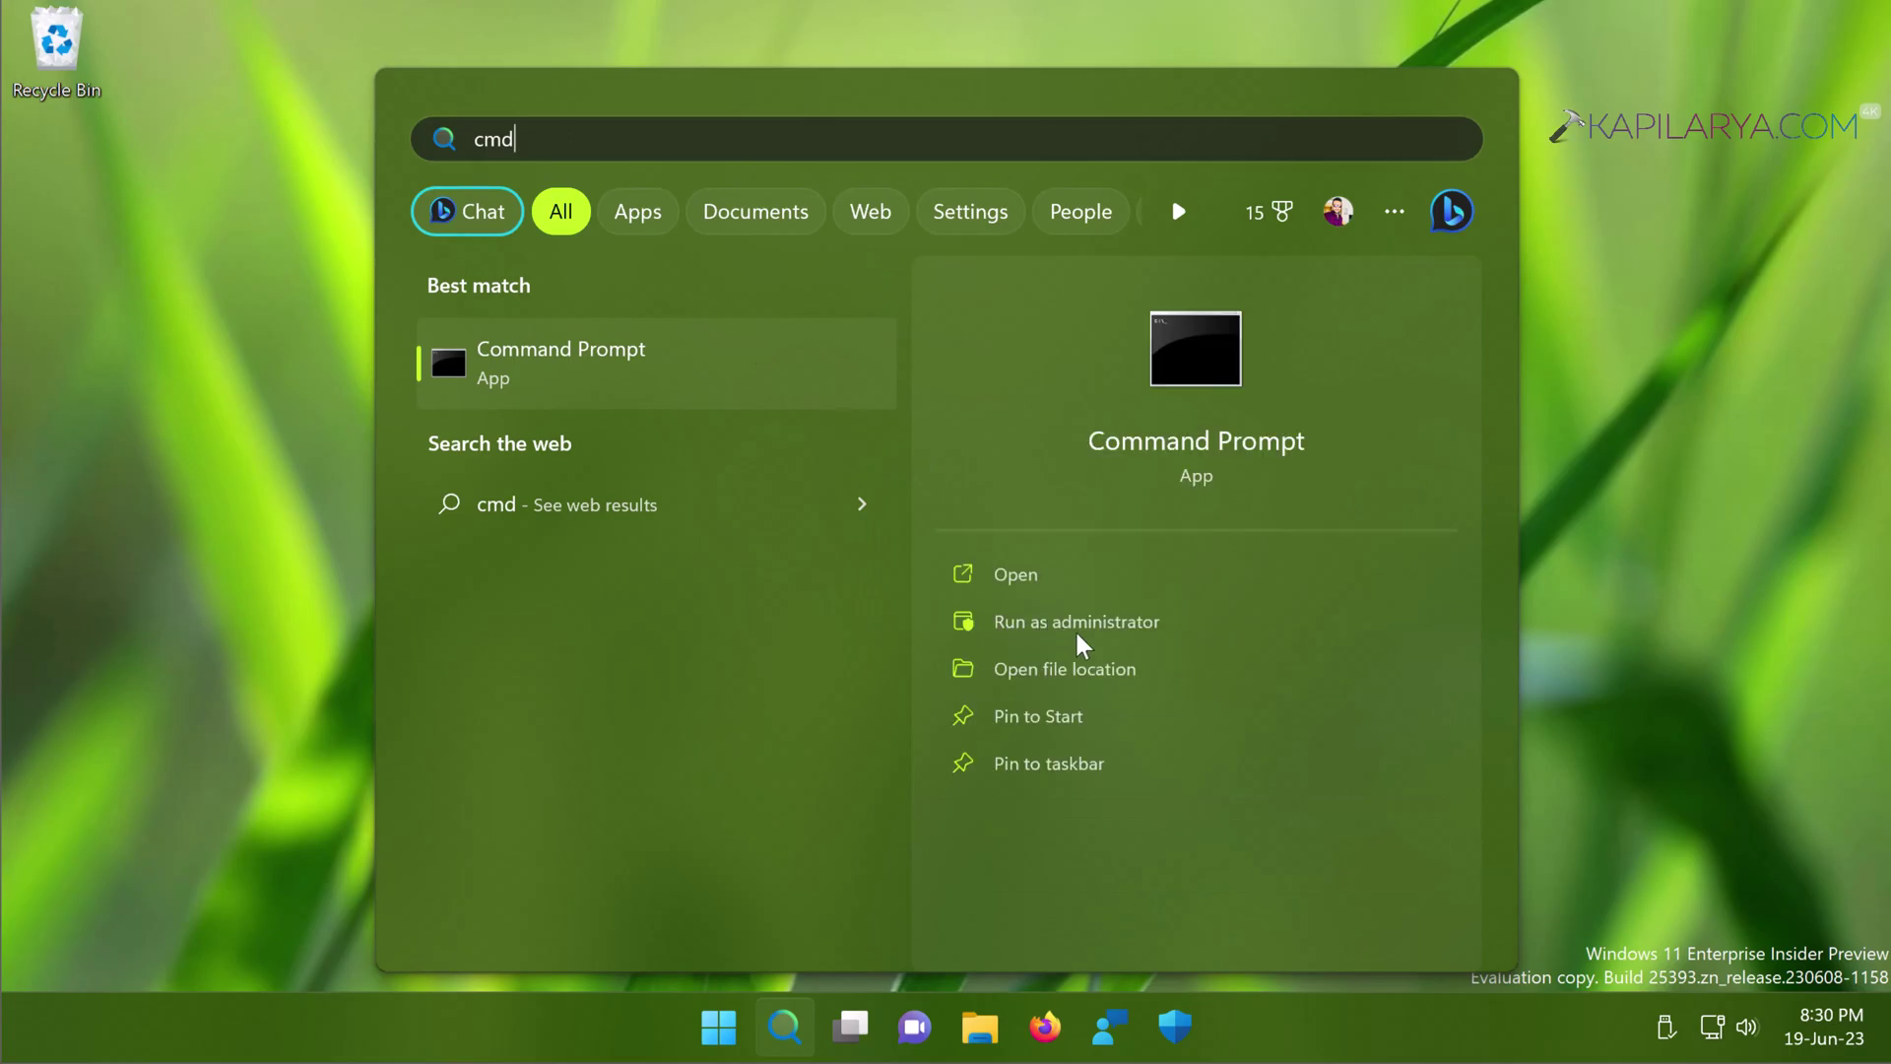
{"action": "left_click", "coordinate": [971, 622]}
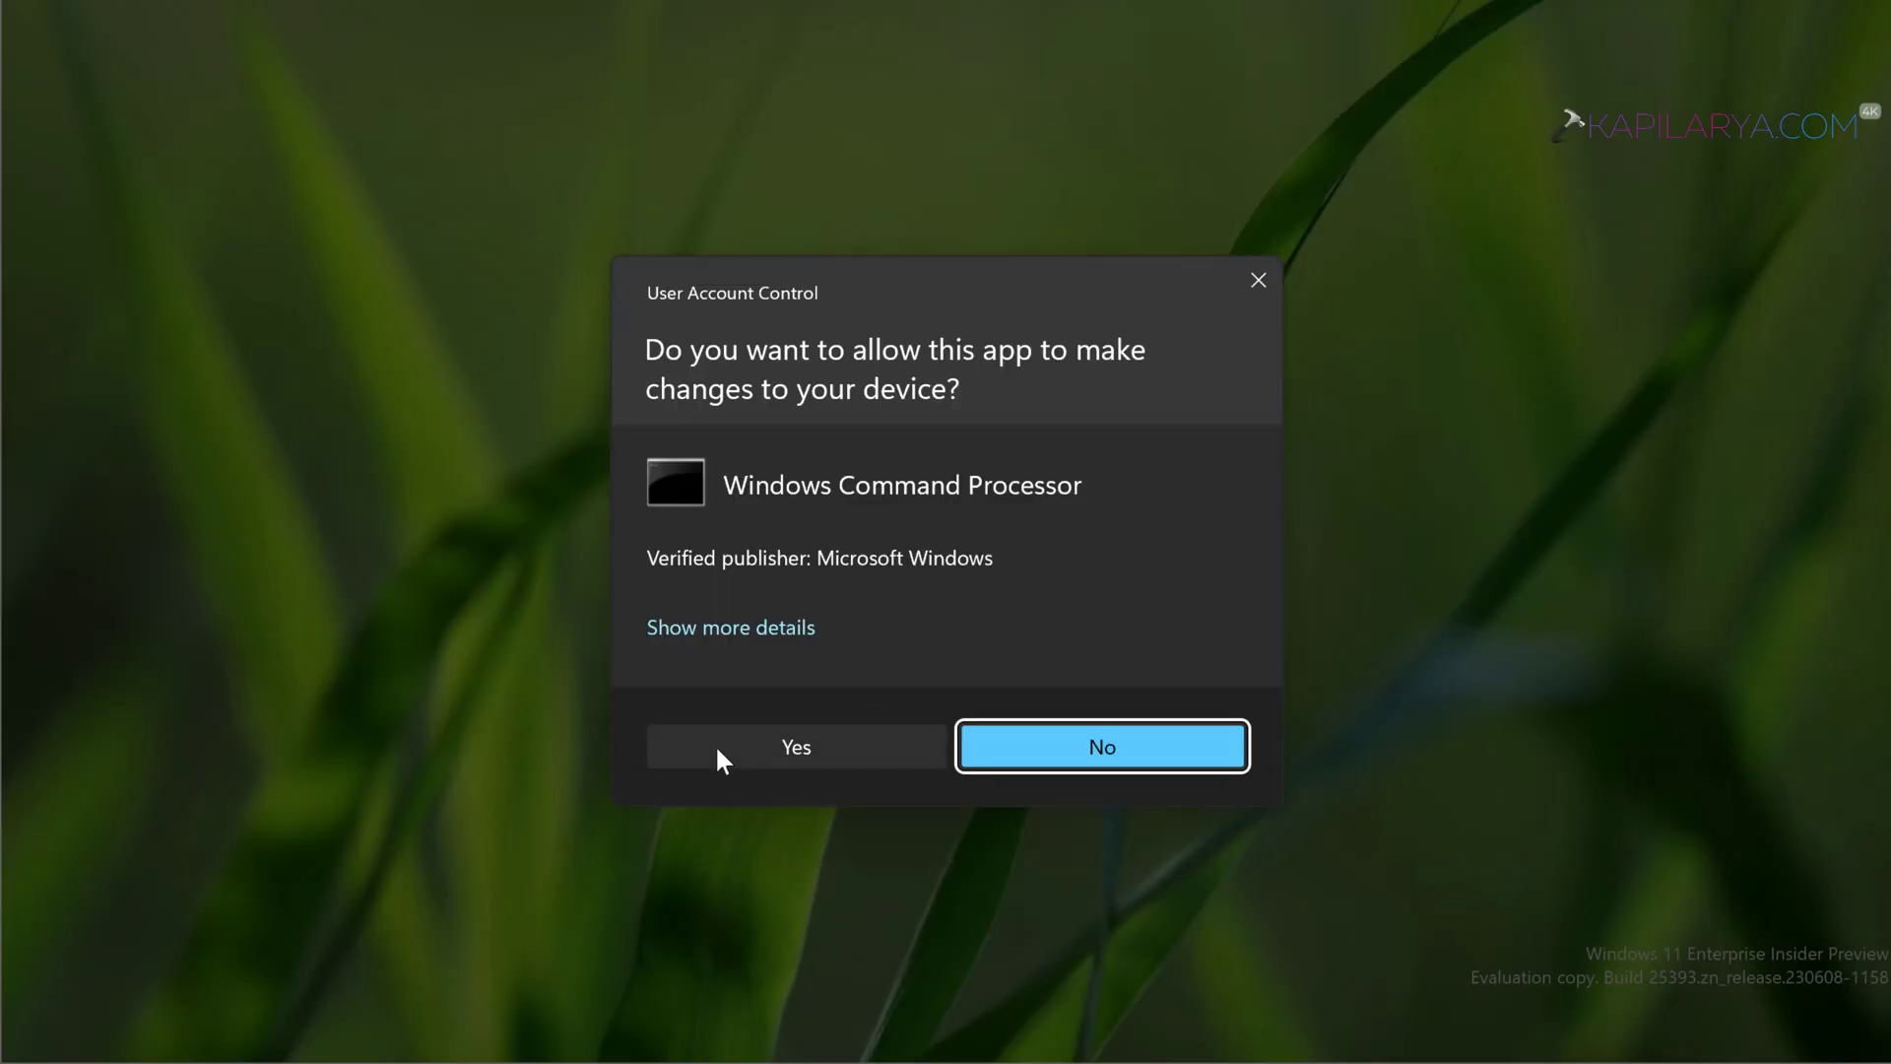
{"action": "left_click", "coordinate": [717, 750]}
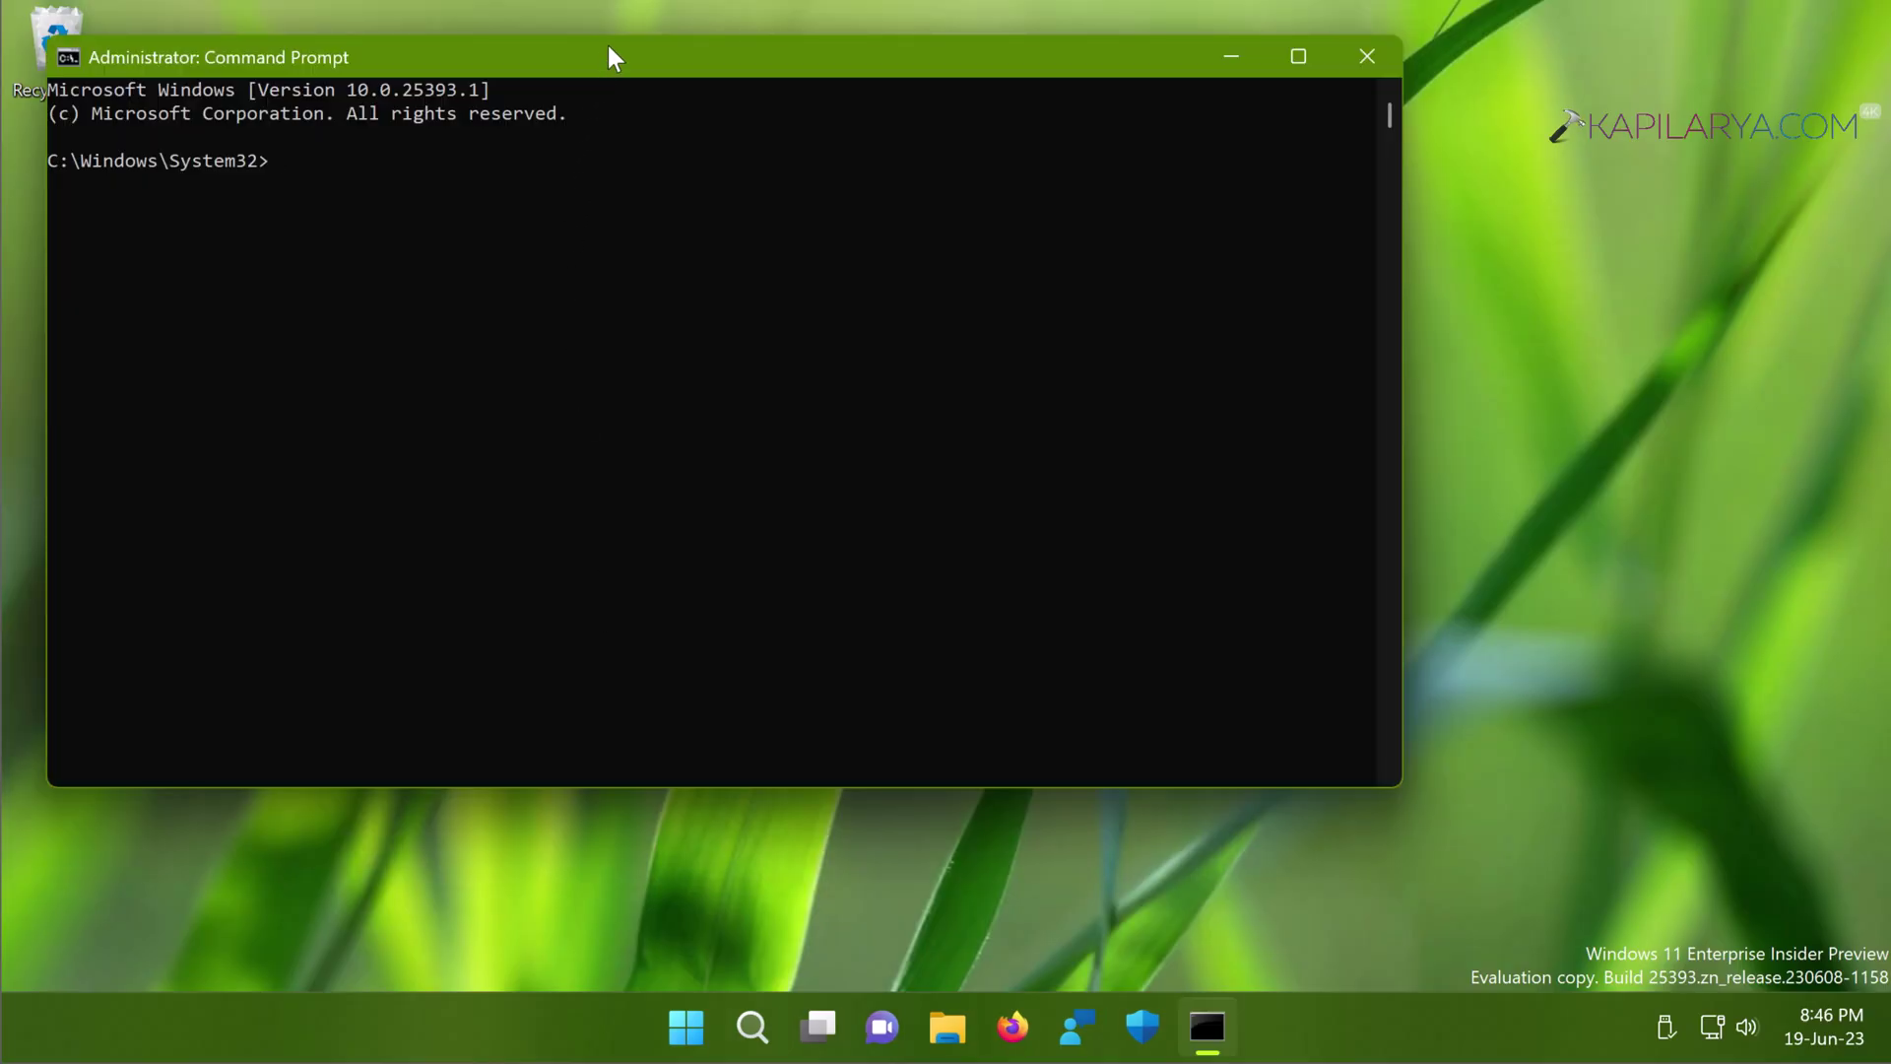
{"action": "left_click_drag", "start_coordinate": [609, 56], "coordinate": [724, 81]}
Run sfc /scannow in the administrator Command Prompt.
{"action": "type", "text": "sfc "}
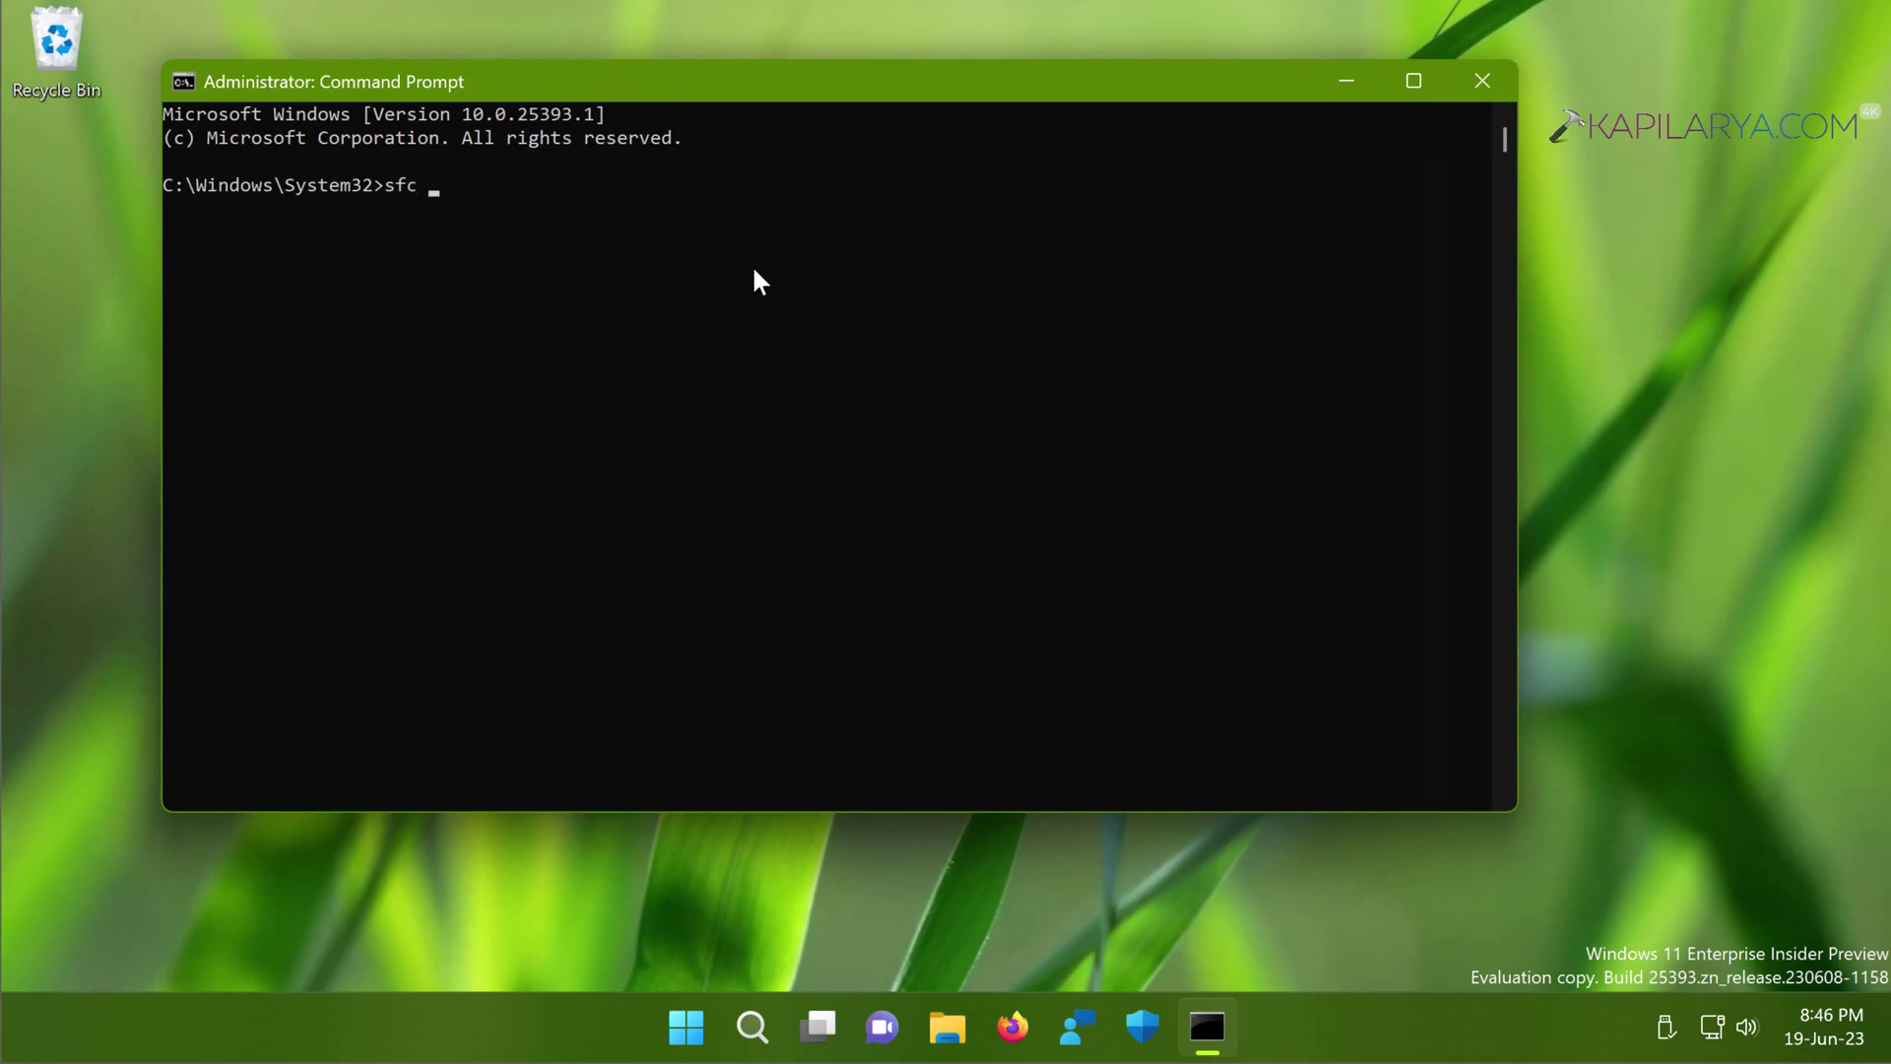
{"action": "type", "text": "/scannow"}
{"action": "key", "text": "Return"}
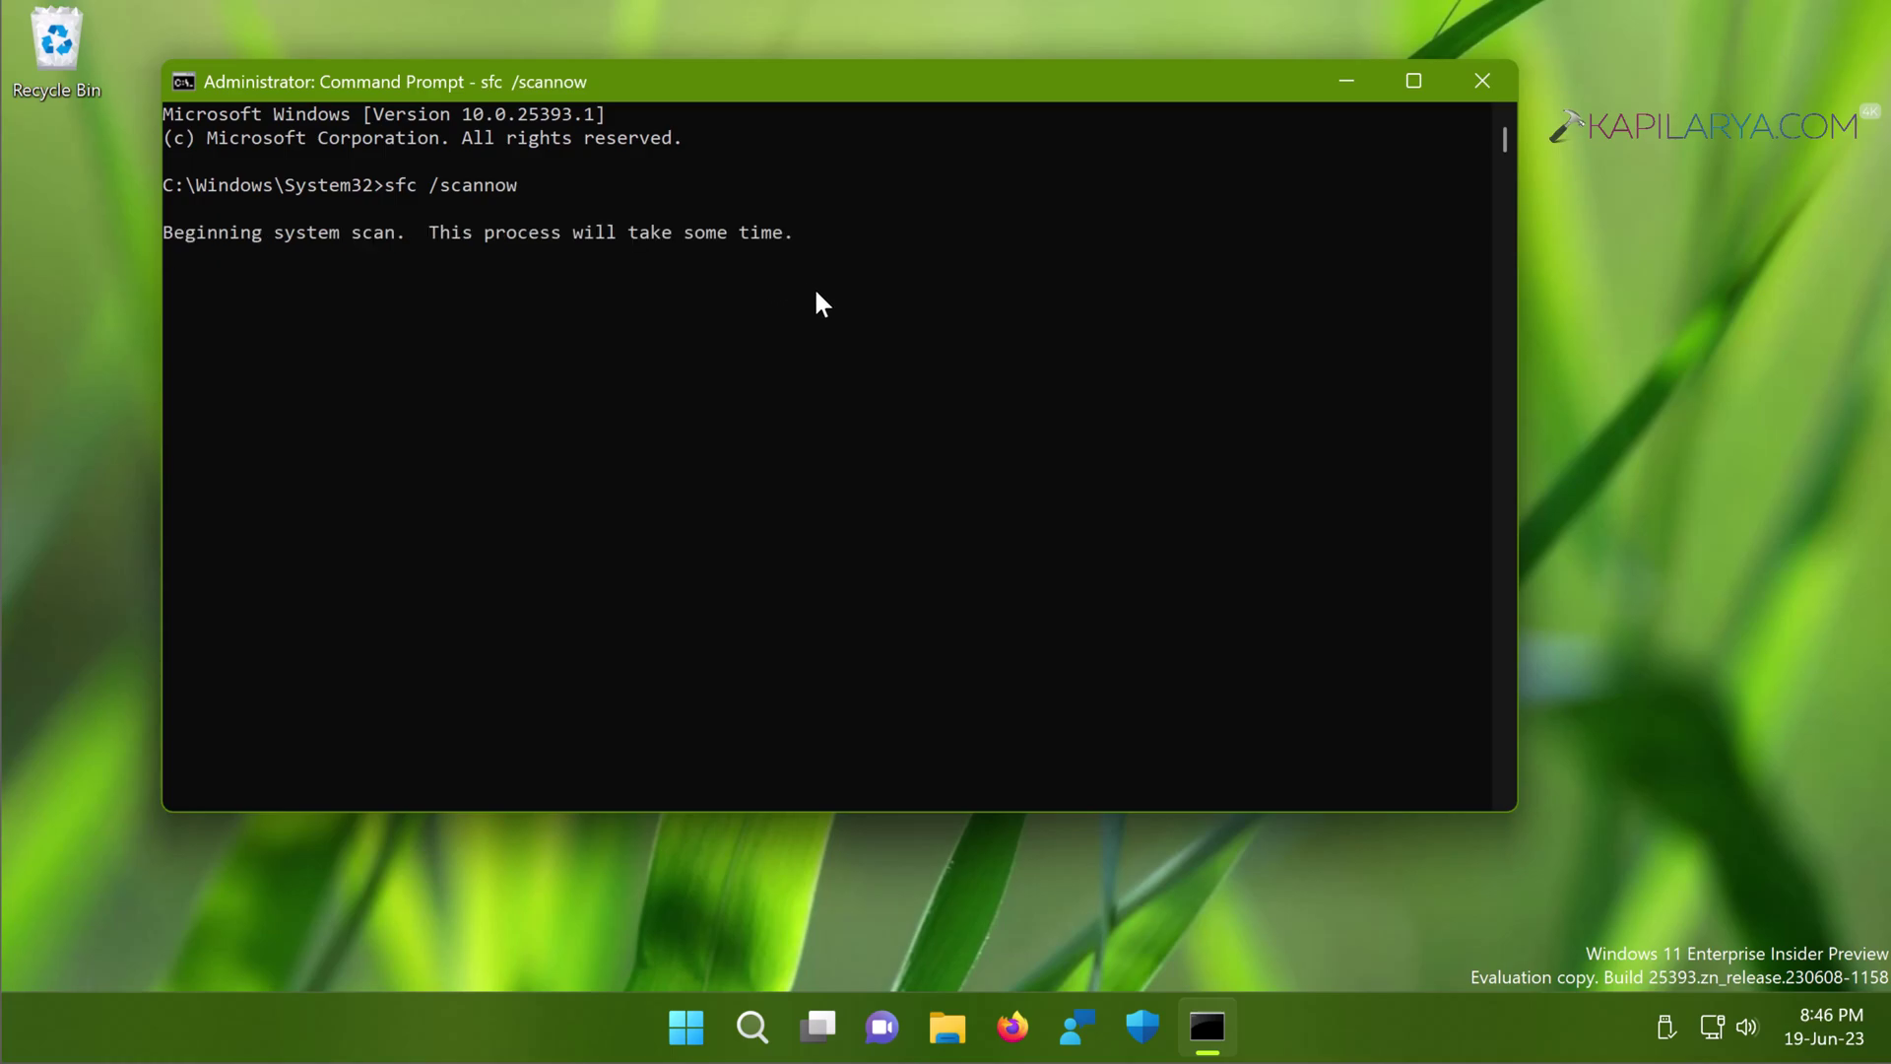
{"action": "left_click_drag", "start_coordinate": [724, 236], "coordinate": [772, 235]}
{"action": "left_click", "coordinate": [655, 303]}
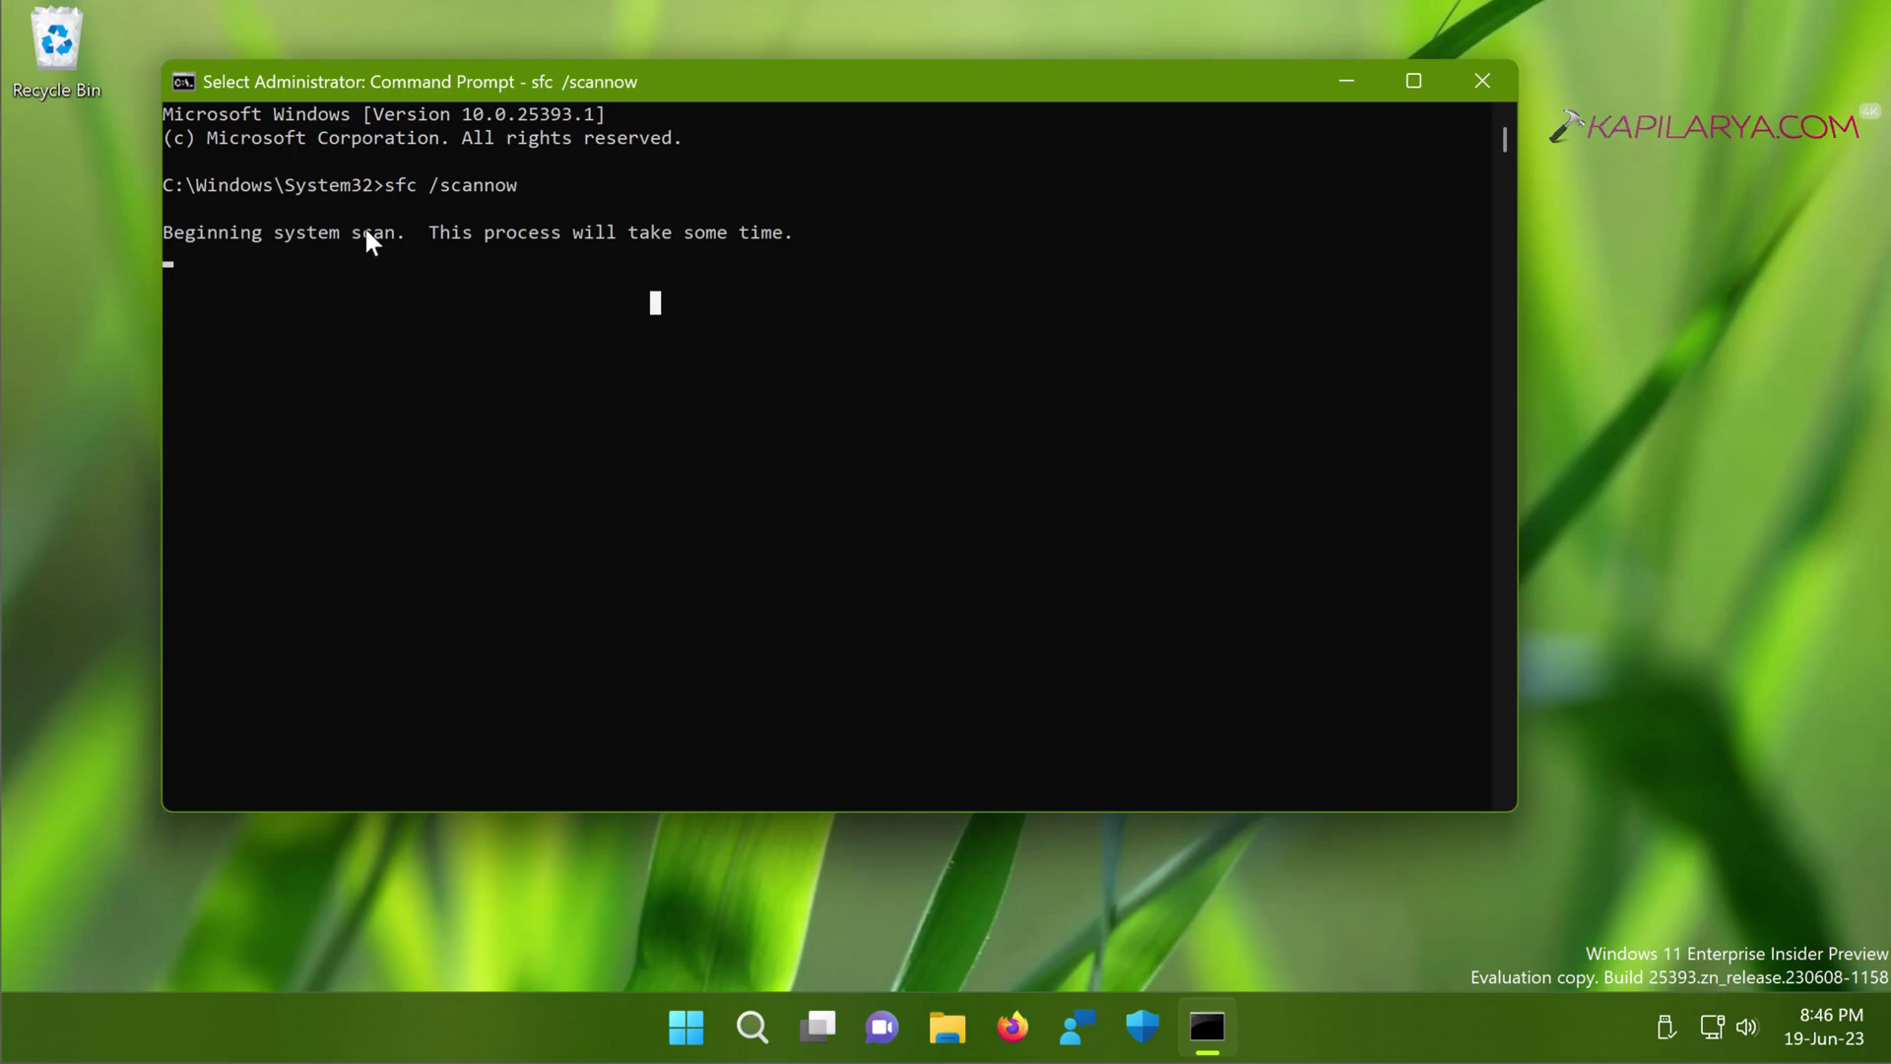
{"action": "left_click", "coordinate": [738, 431]}
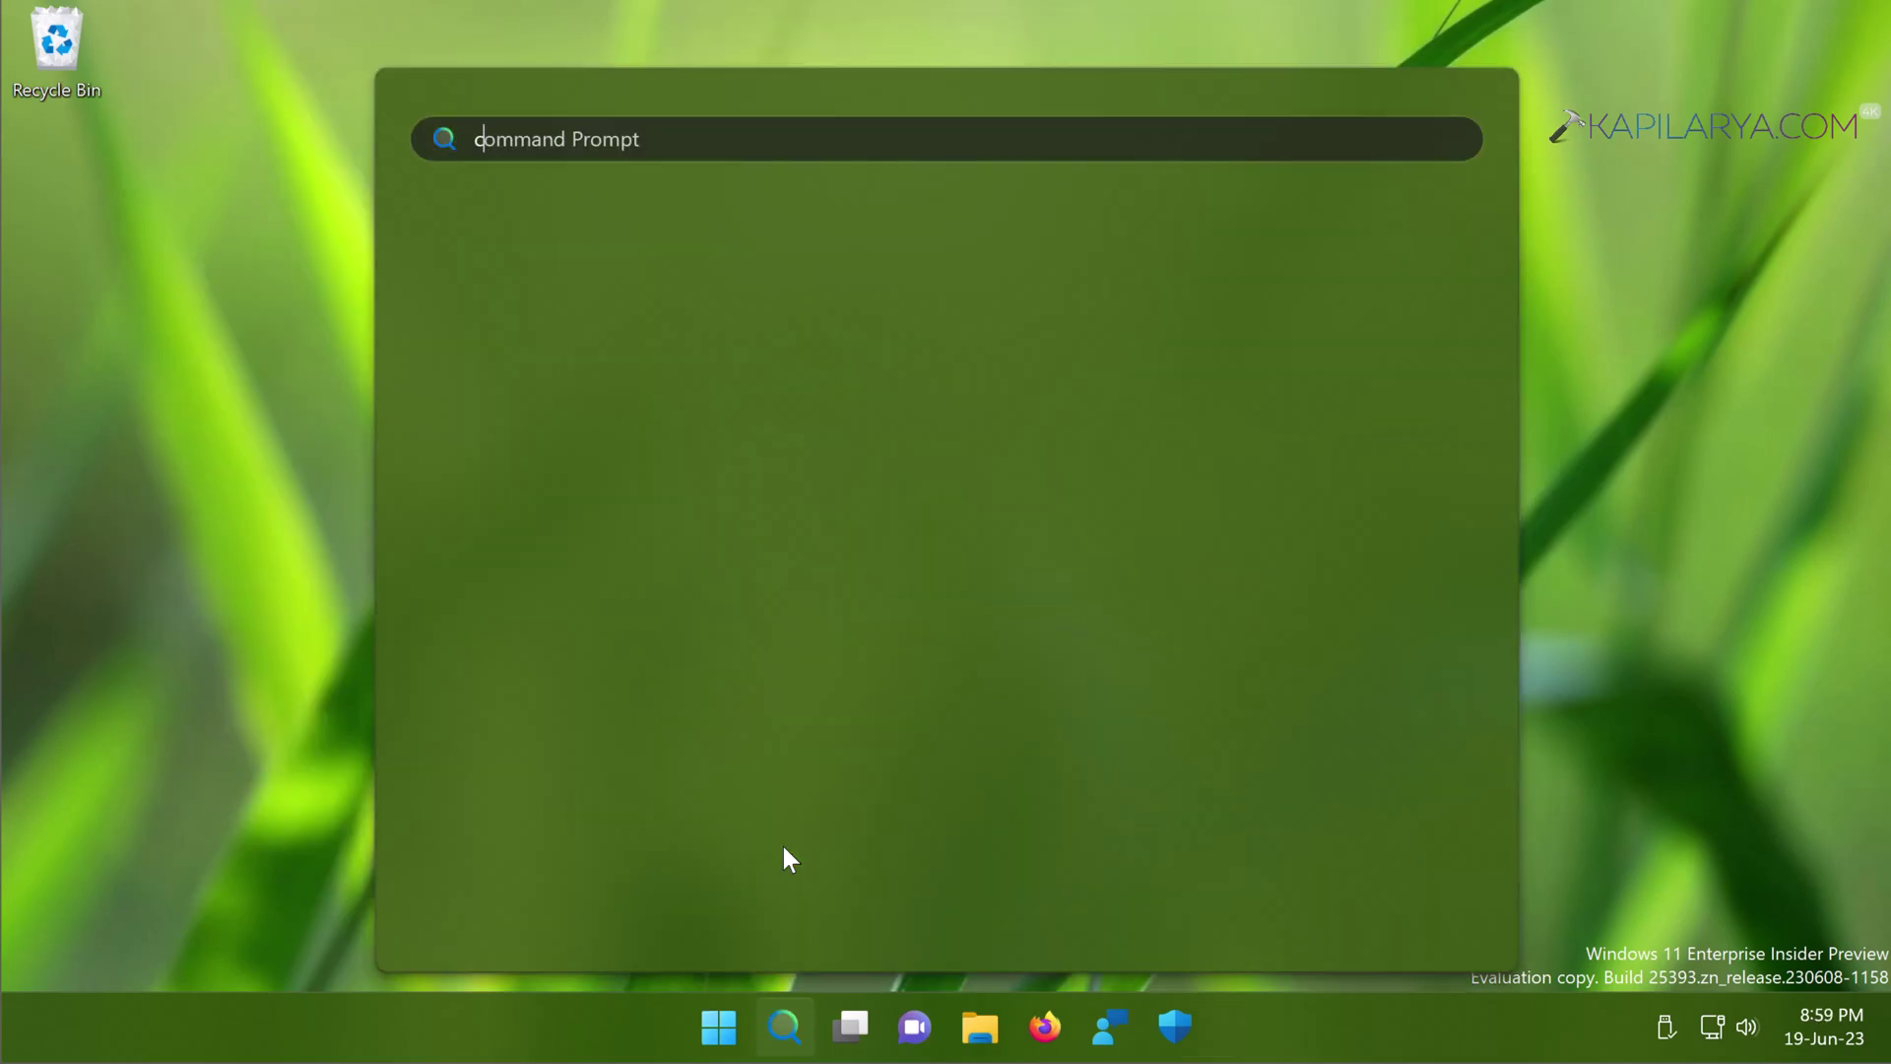
Run Dism /Online /Cleanup-Image /RestoreHealth in an administrator Command Prompt.
{"action": "type", "text": "md"}
{"action": "left_click", "coordinate": [1052, 625]}
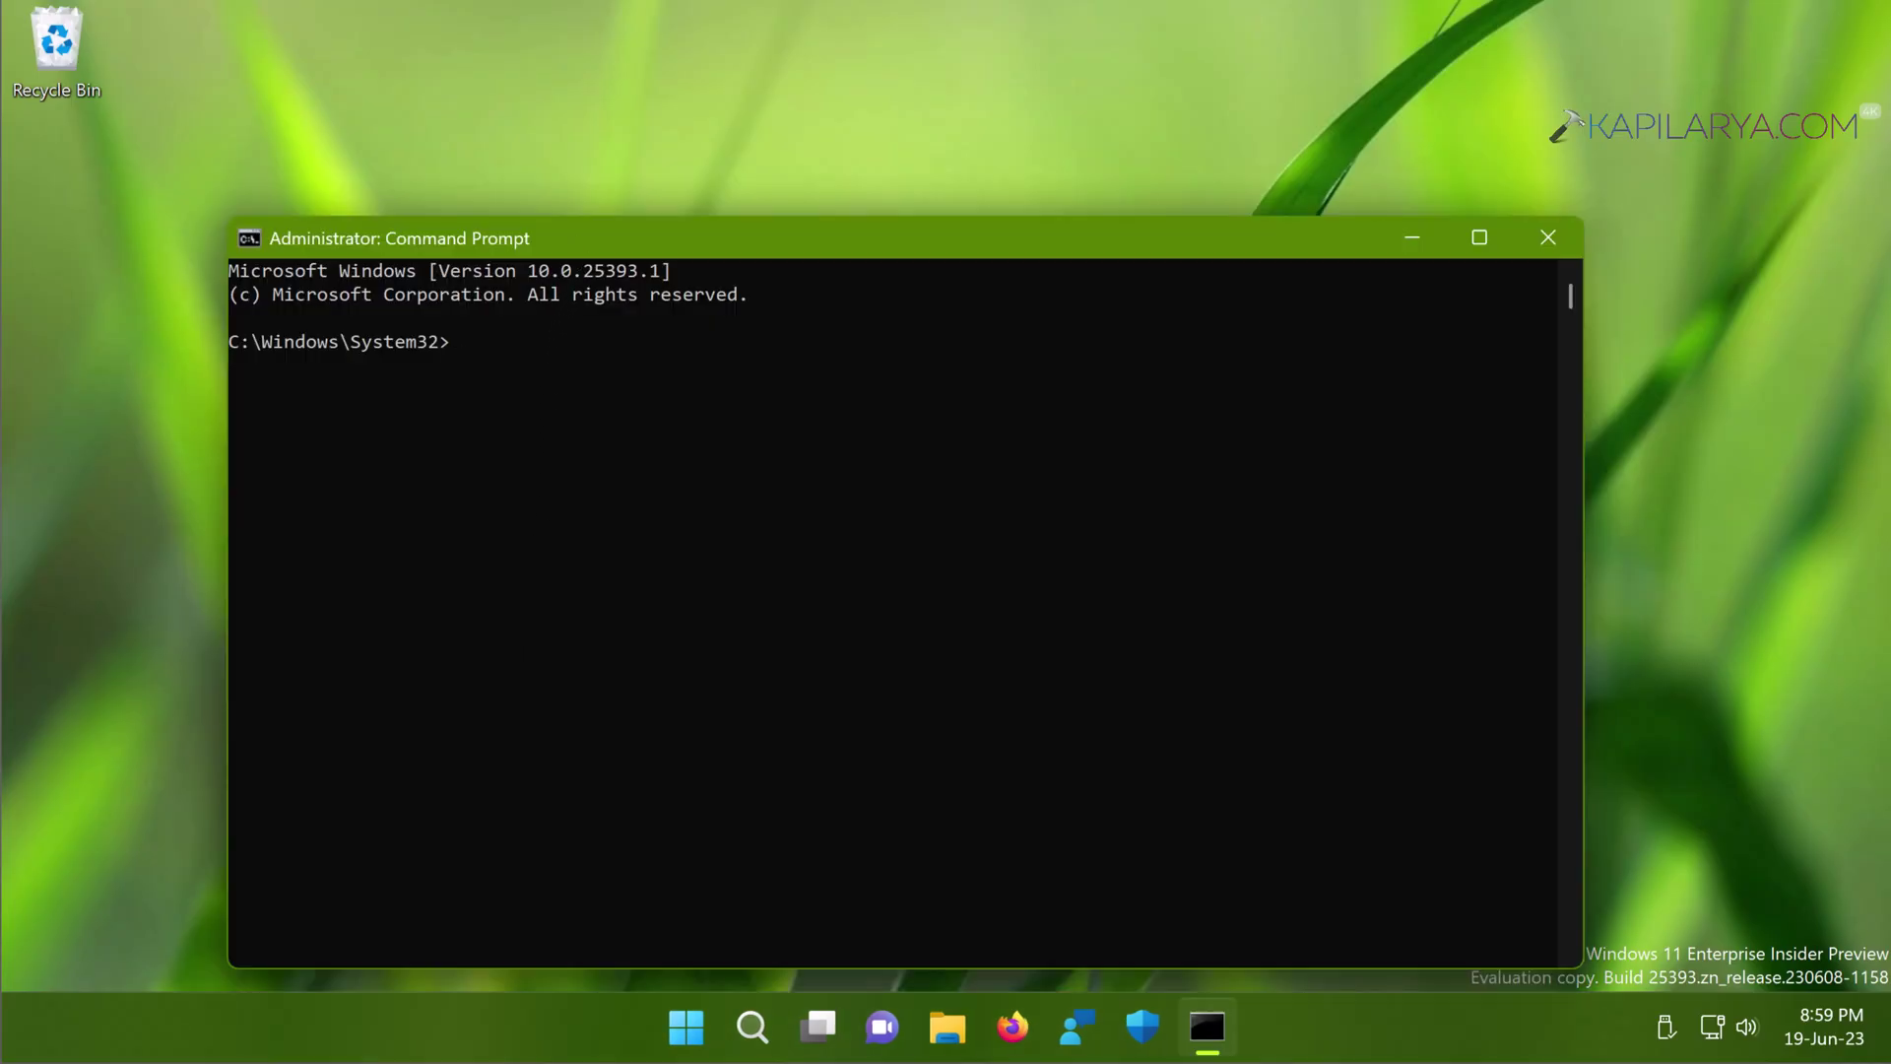
{"action": "left_click_drag", "start_coordinate": [576, 252], "coordinate": [548, 126]}
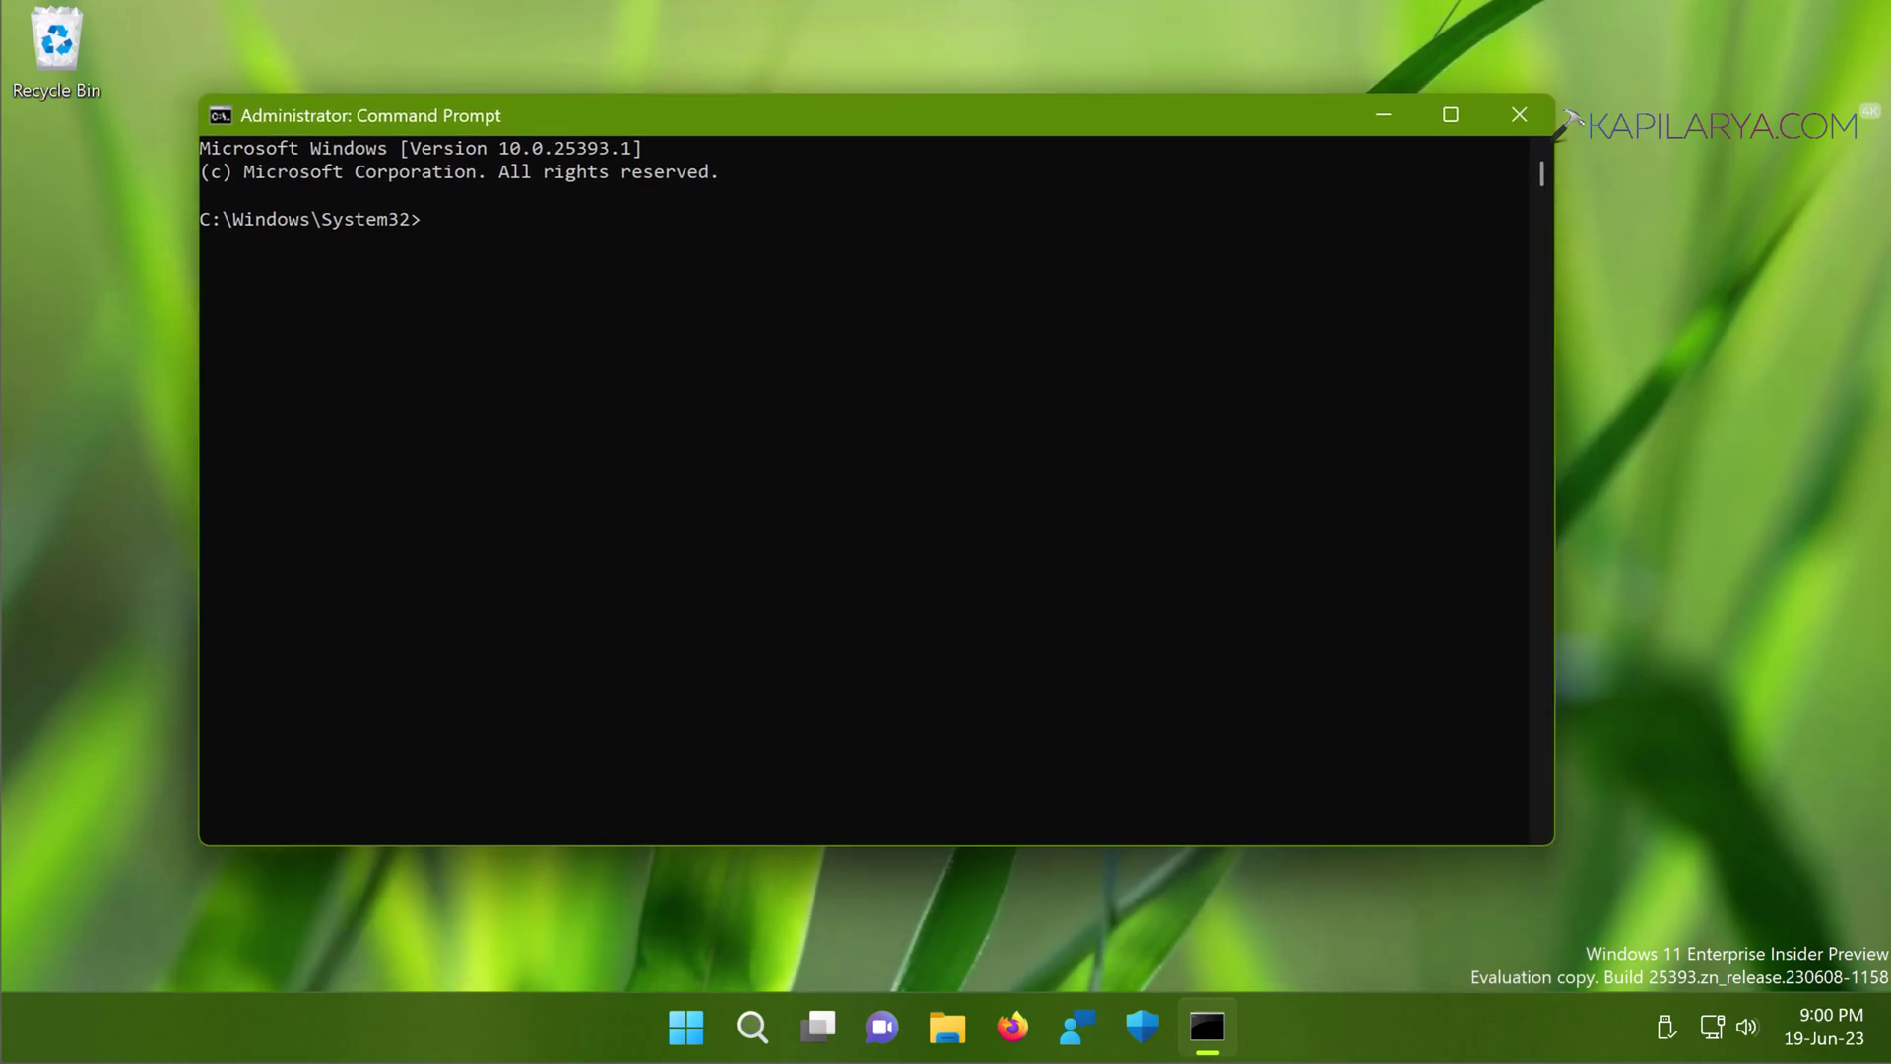
{"action": "left_click", "coordinate": [84, 0]}
{"action": "left_click", "coordinate": [126, 30]}
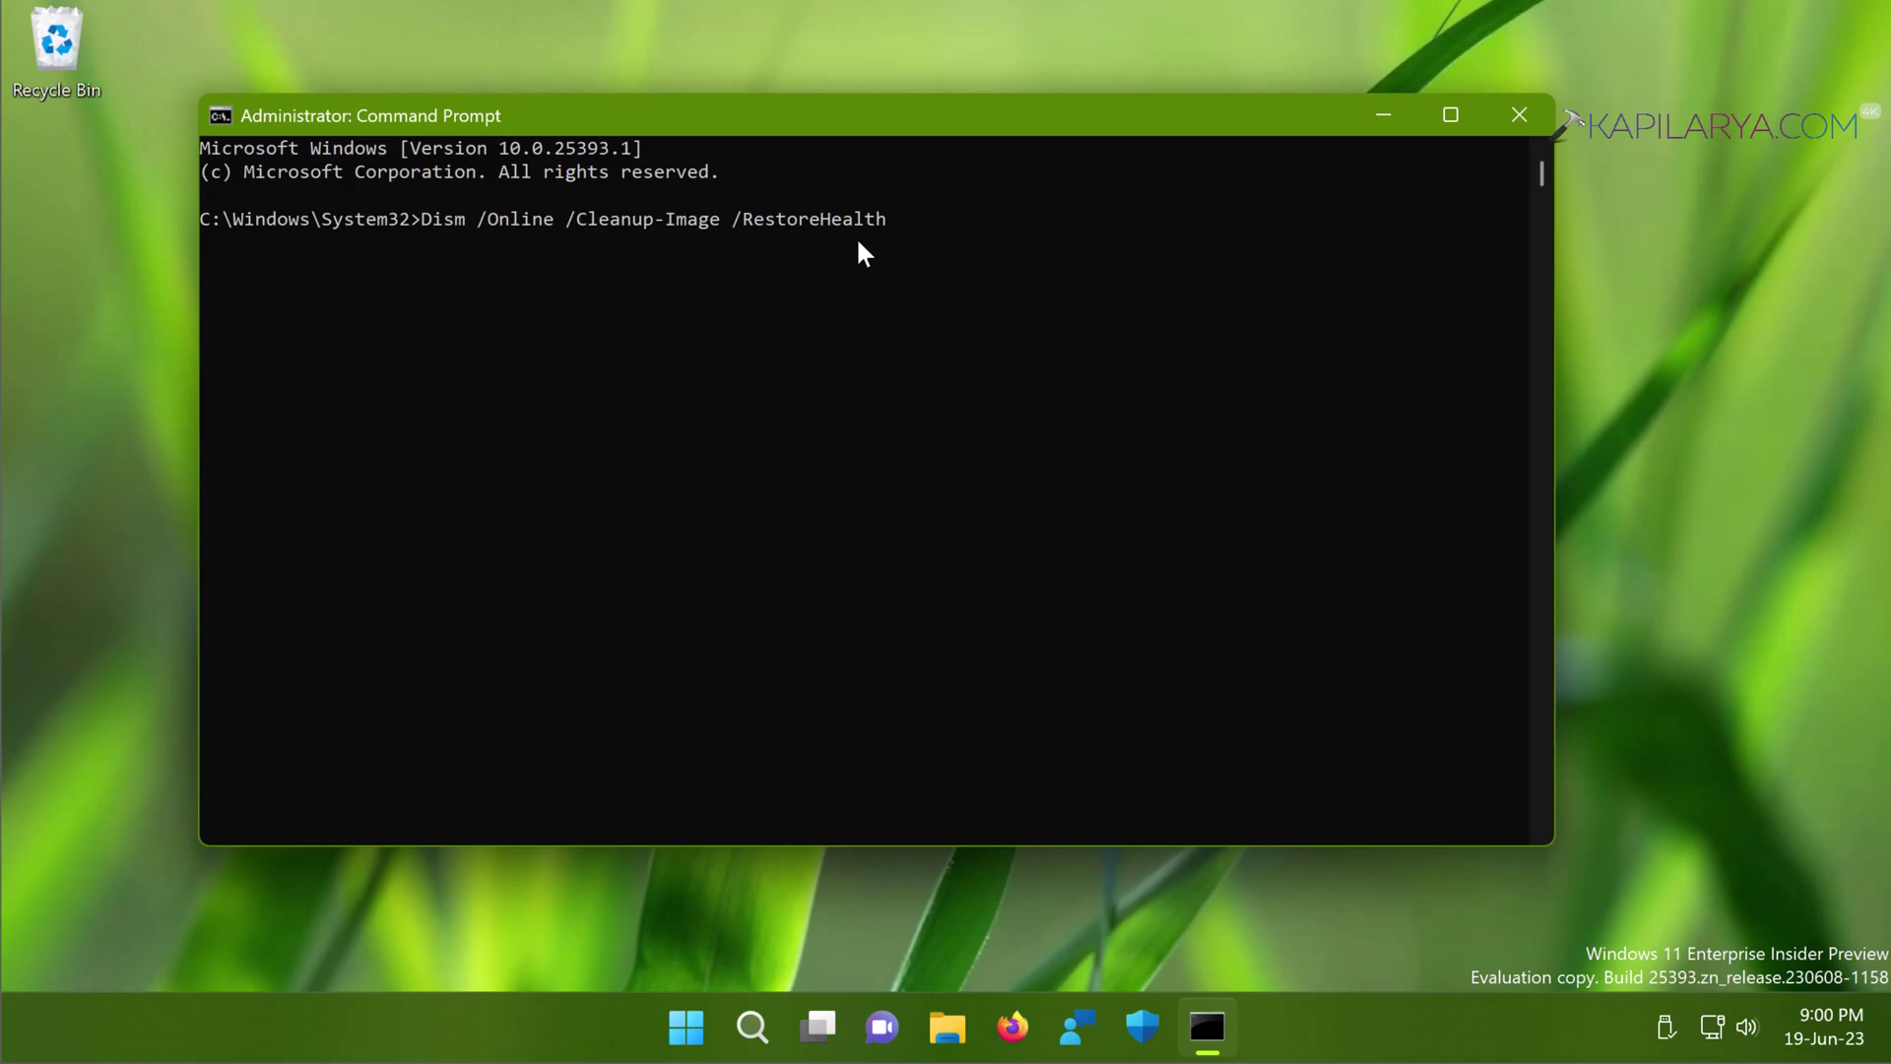
{"action": "key", "text": "Return"}
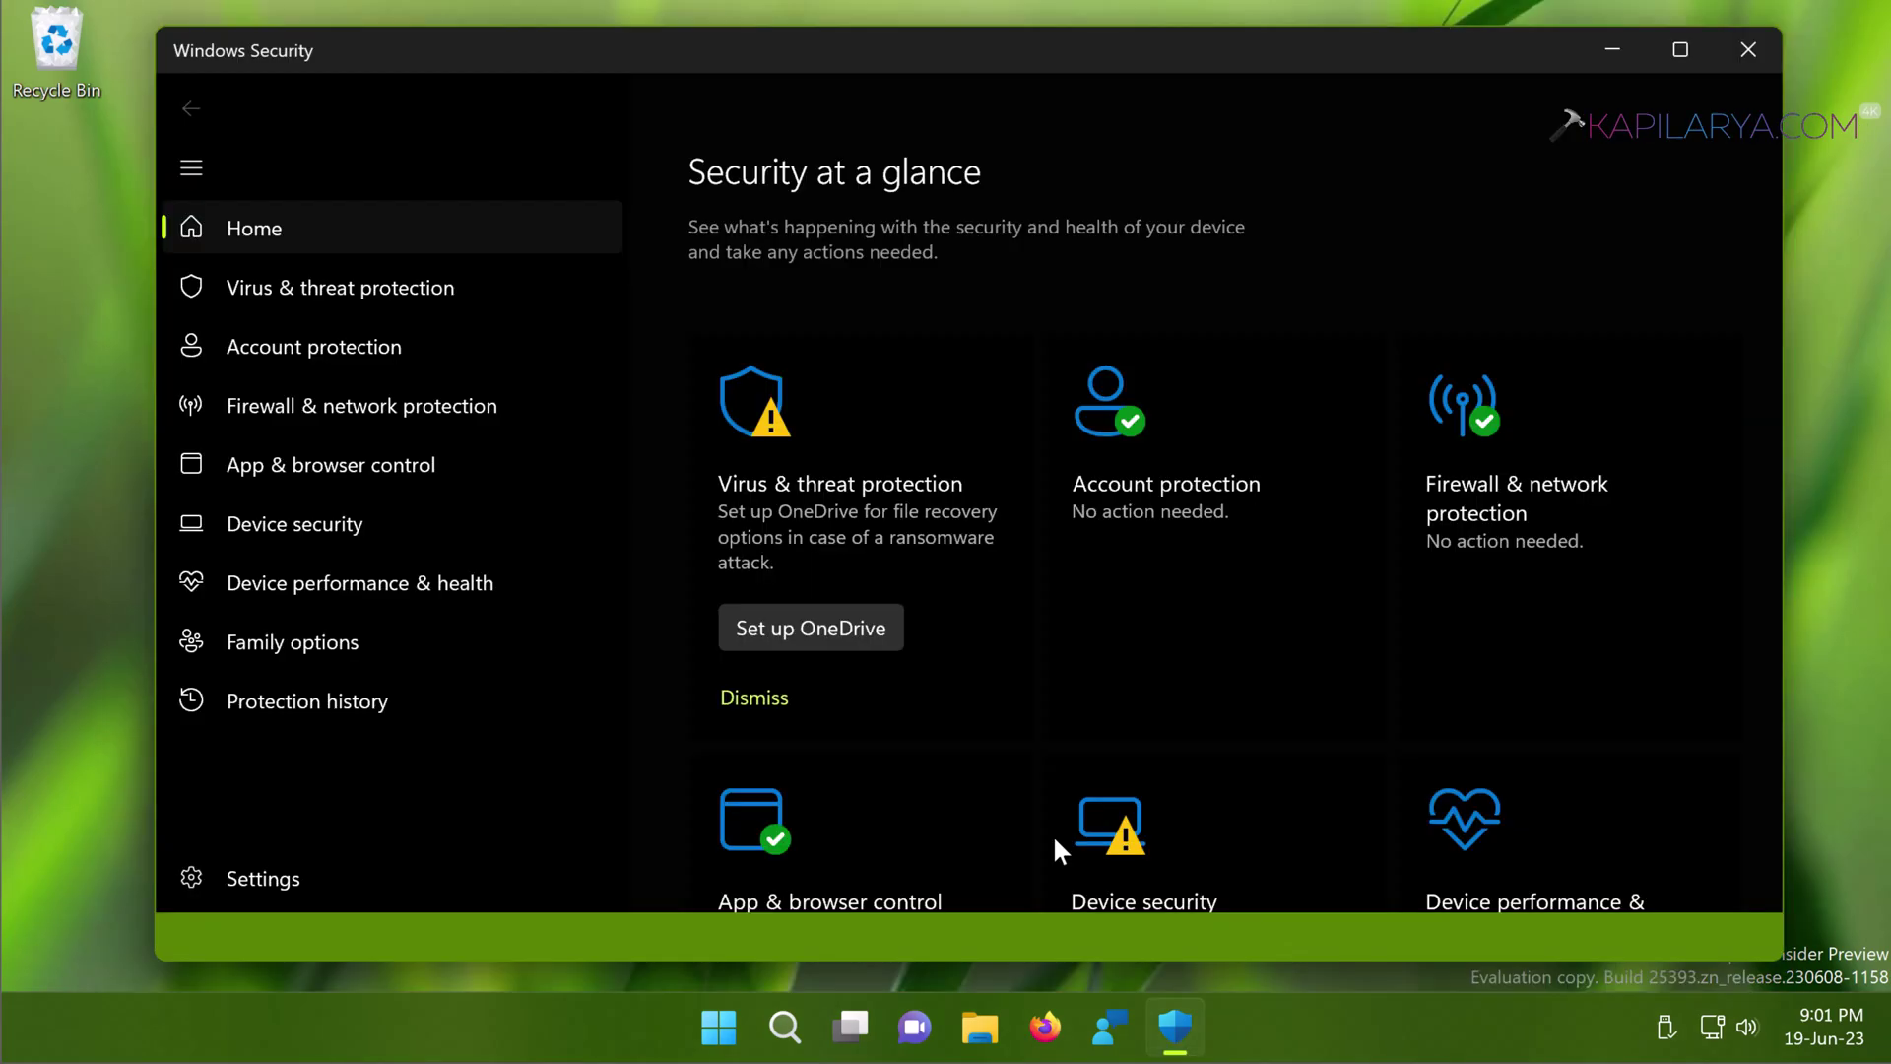
Start a Quick scan from Windows Security's Virus & threat protection page.
{"action": "left_click", "coordinate": [844, 465]}
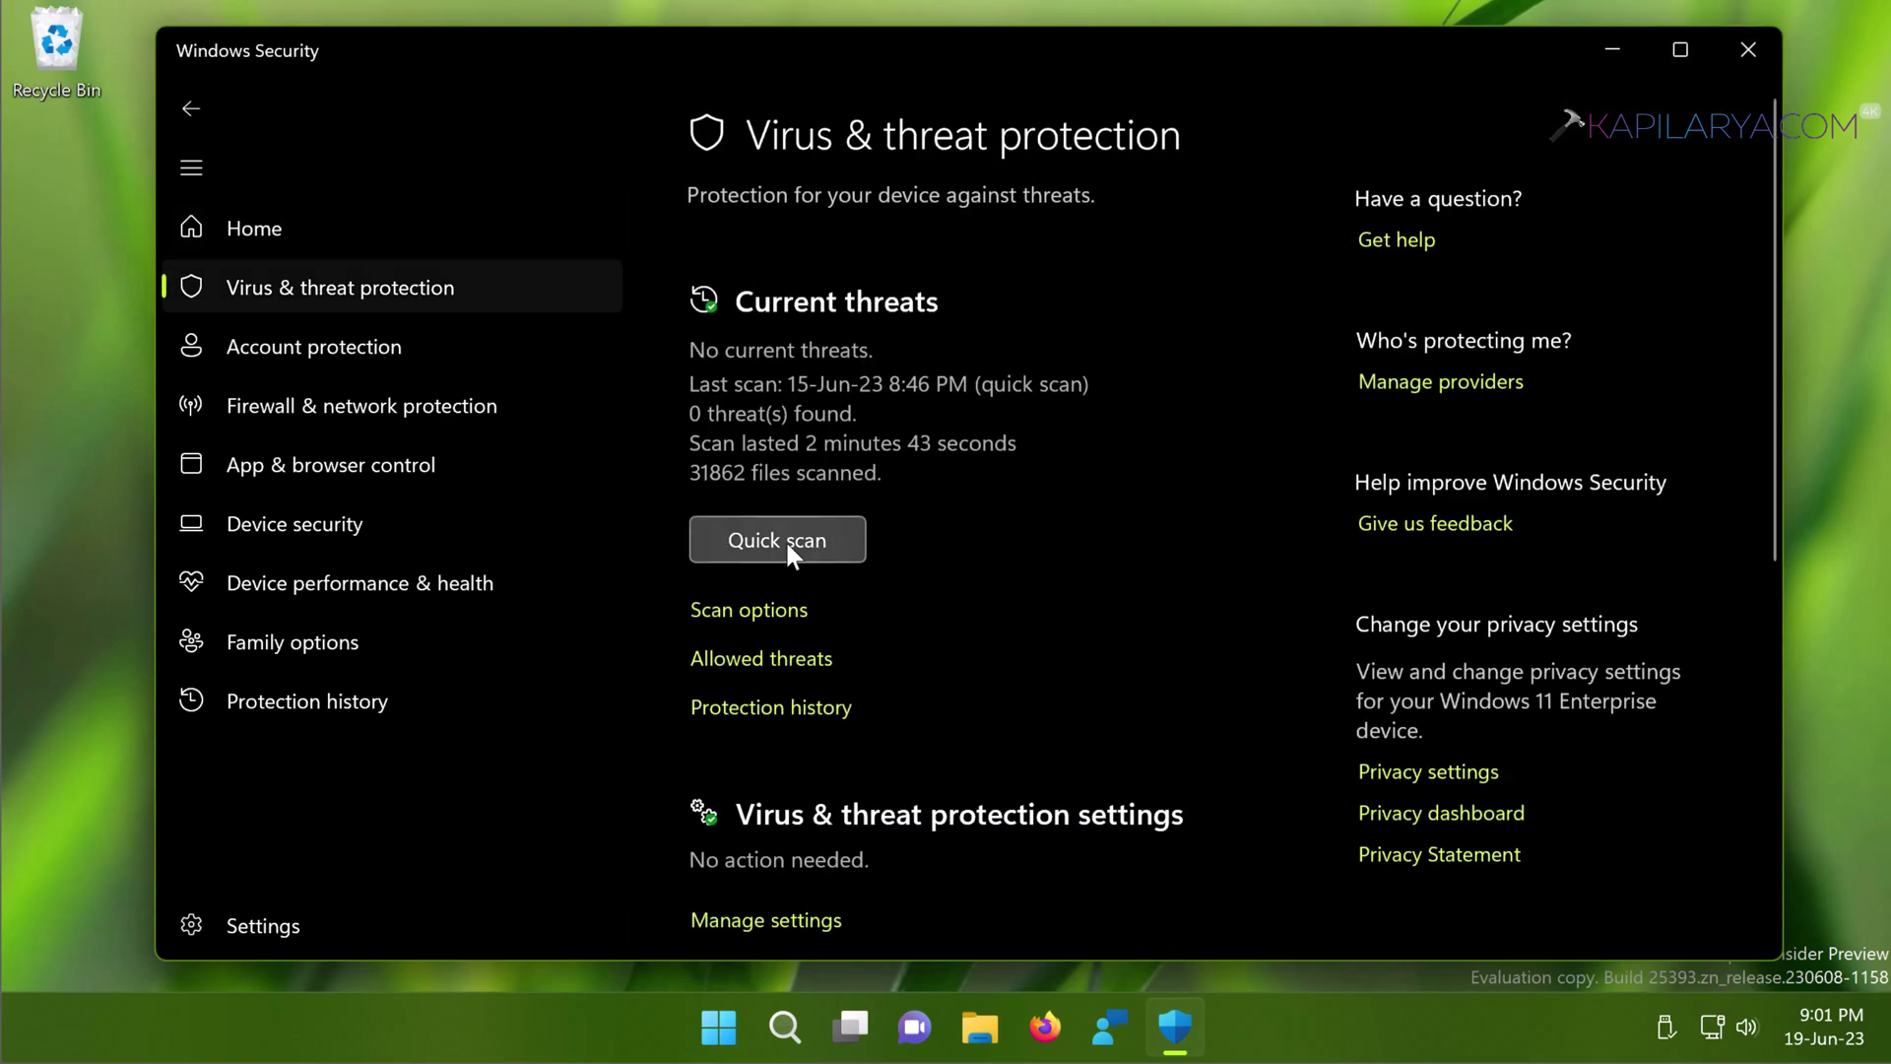
{"action": "left_click", "coordinate": [814, 548]}
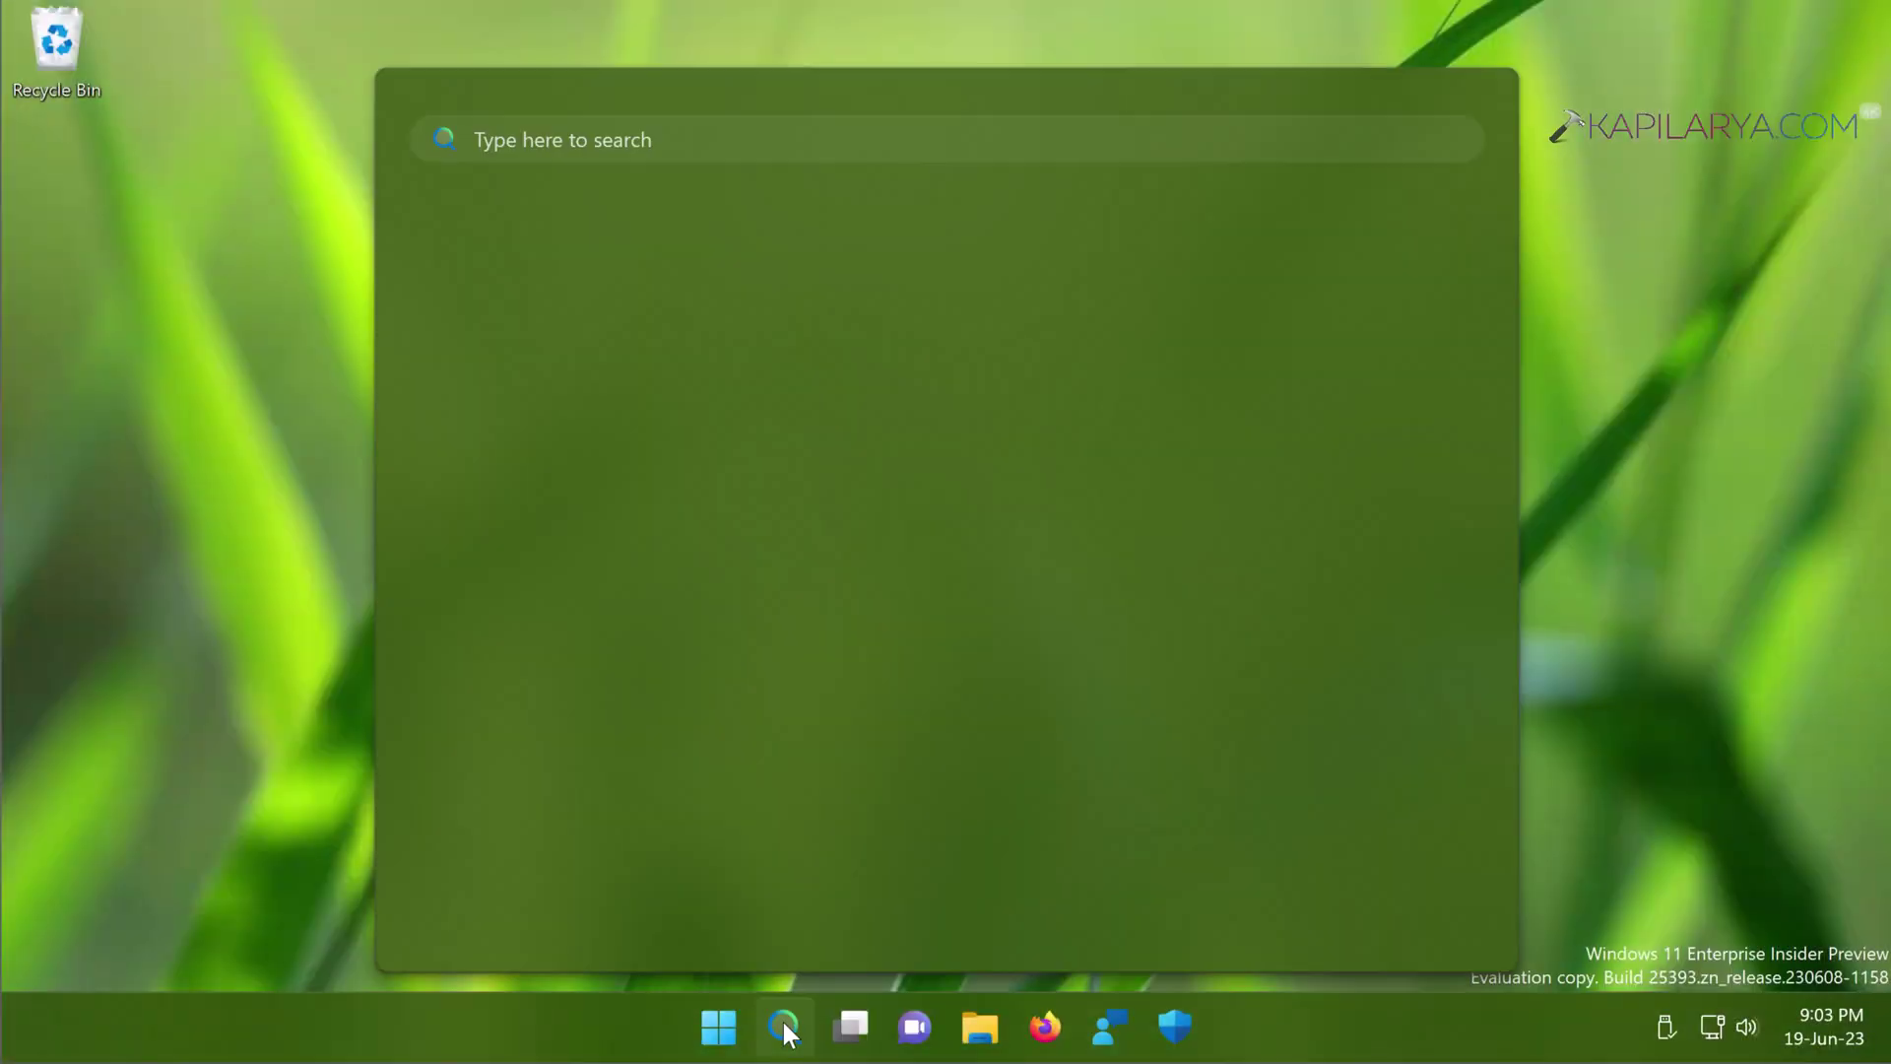
Open Control Panel from search and set View by to Small icons.
{"action": "type", "text": "co"}
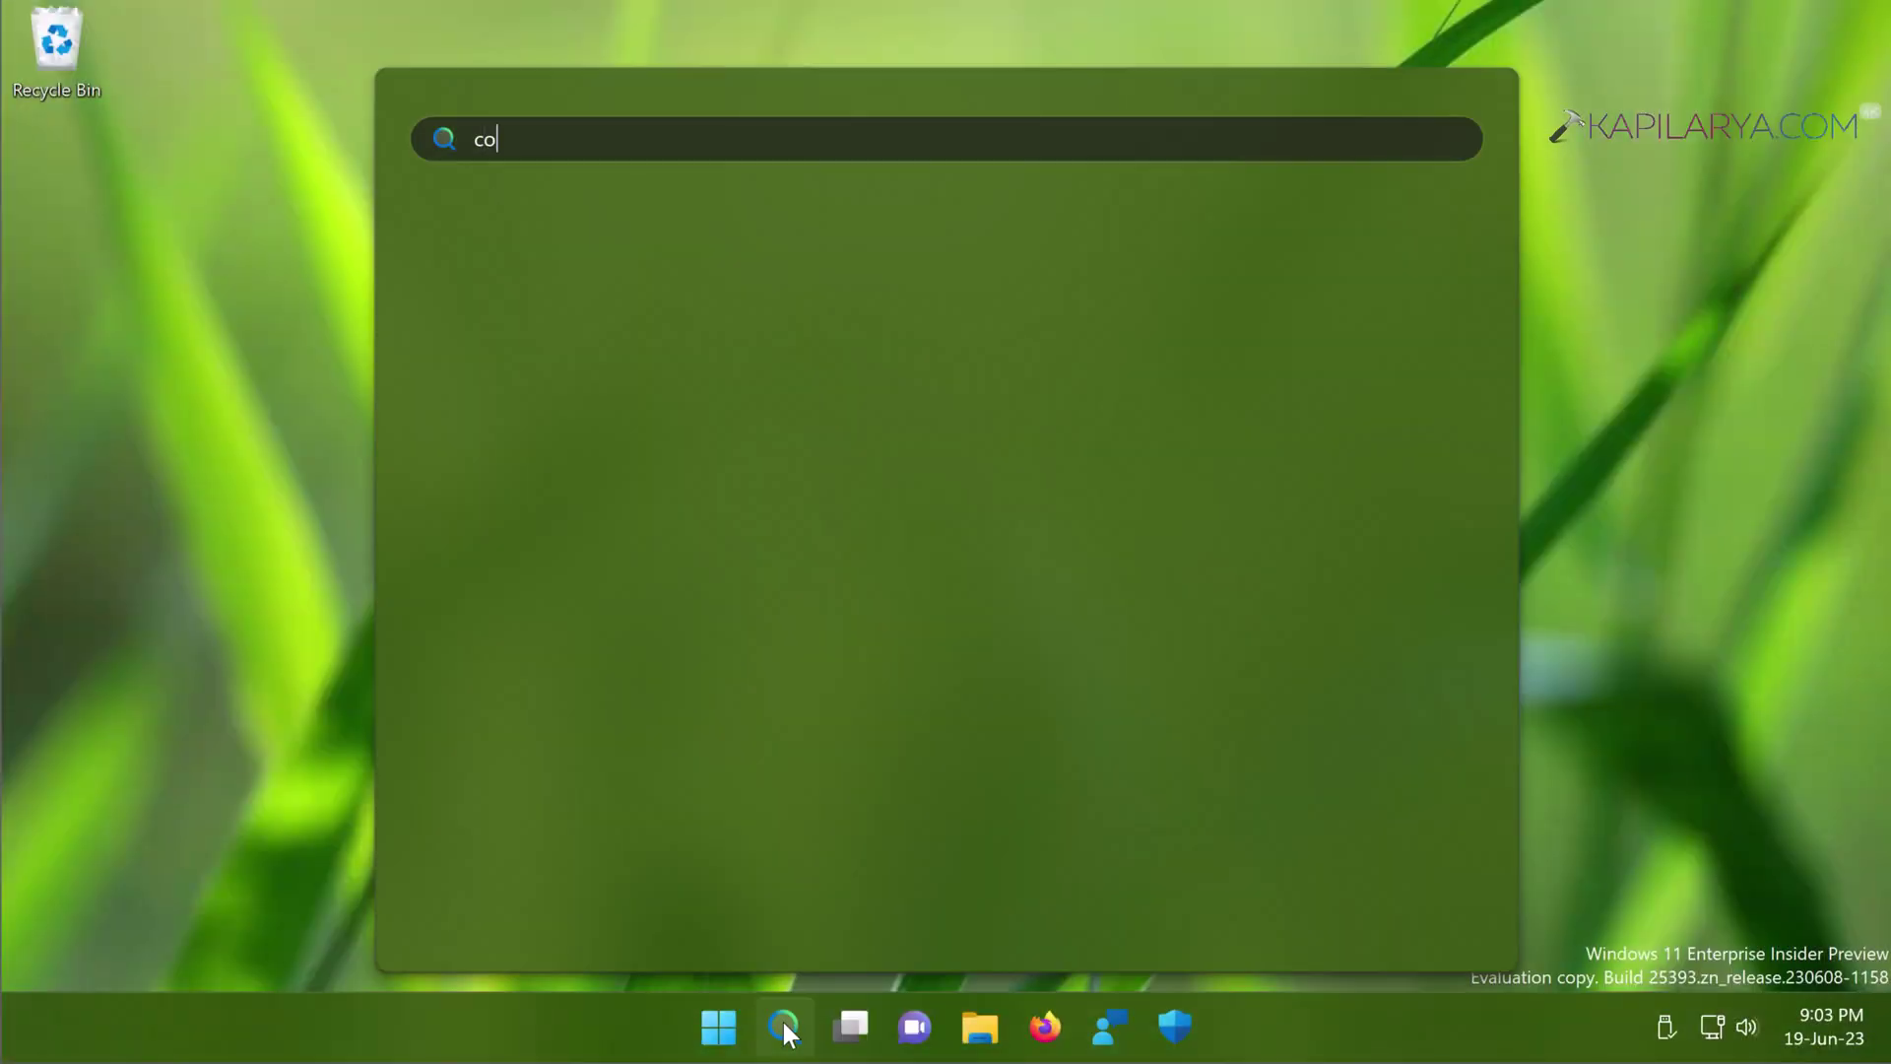
{"action": "type", "text": "ntrol panel"}
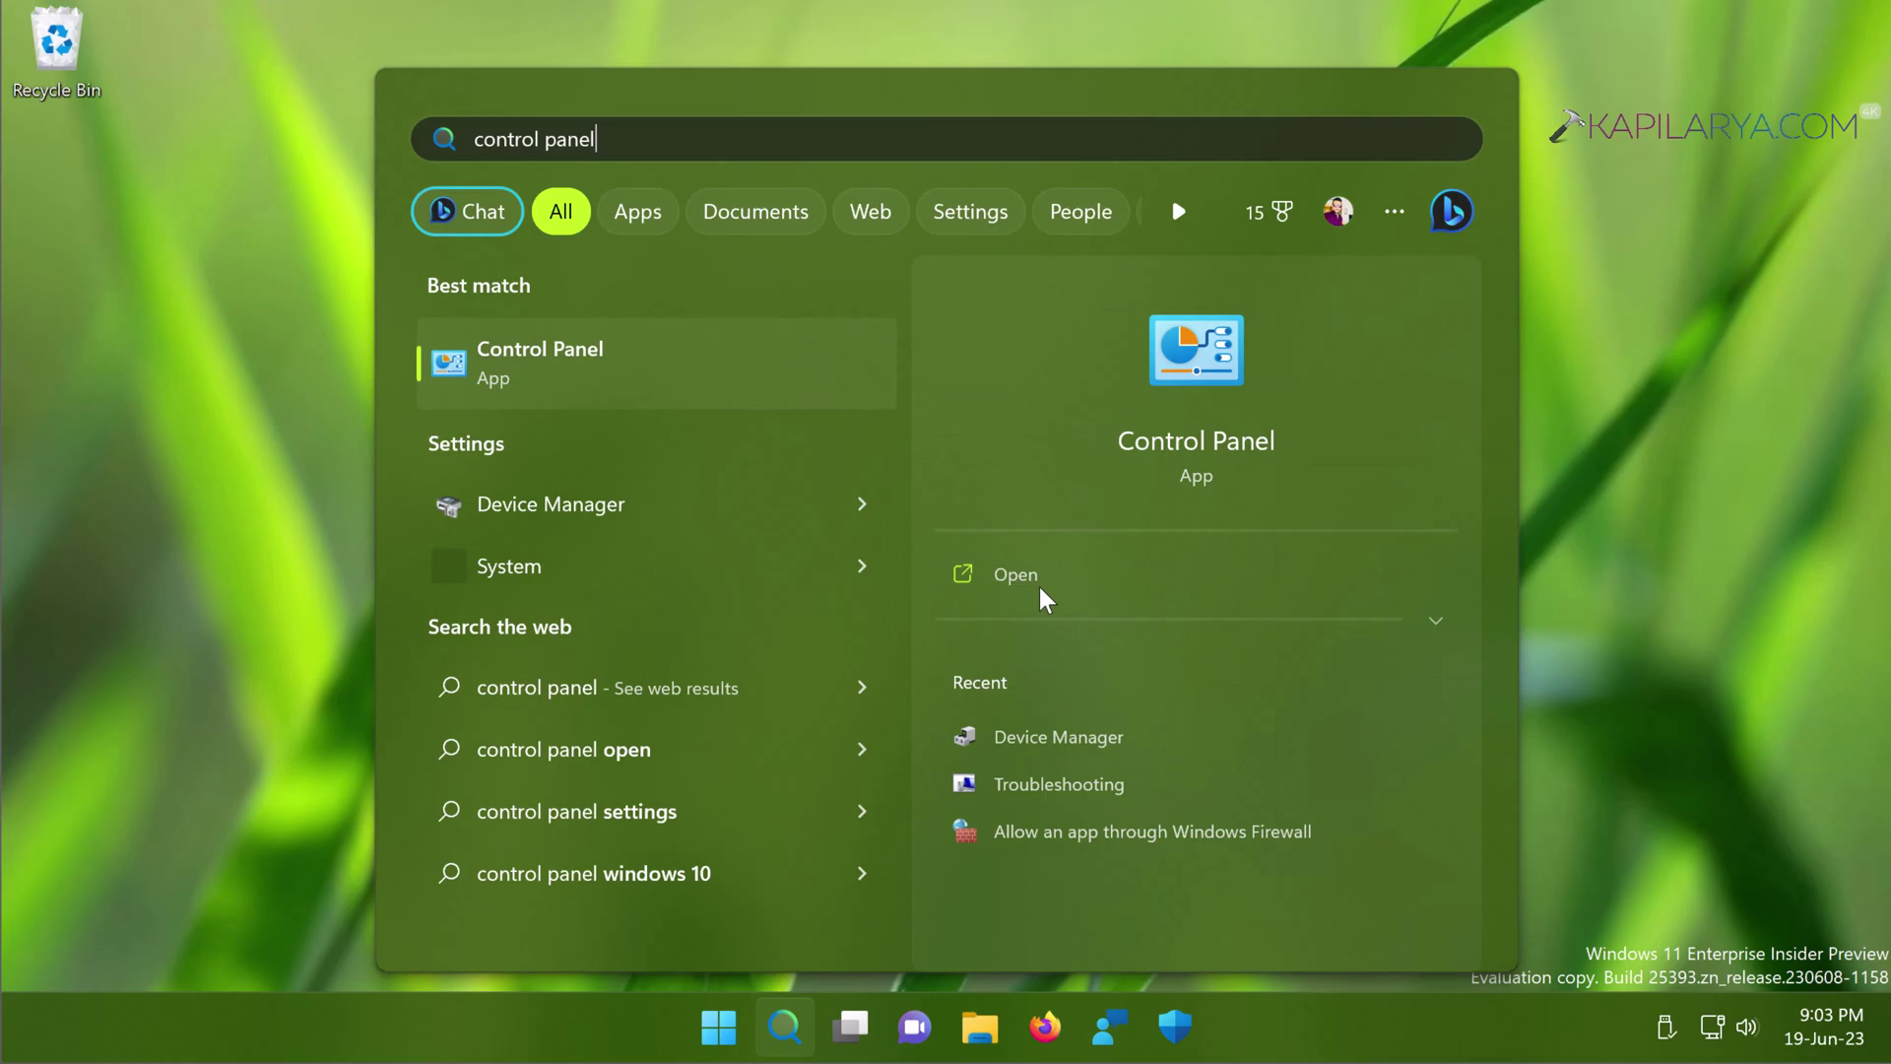
{"action": "left_click", "coordinate": [1038, 587]}
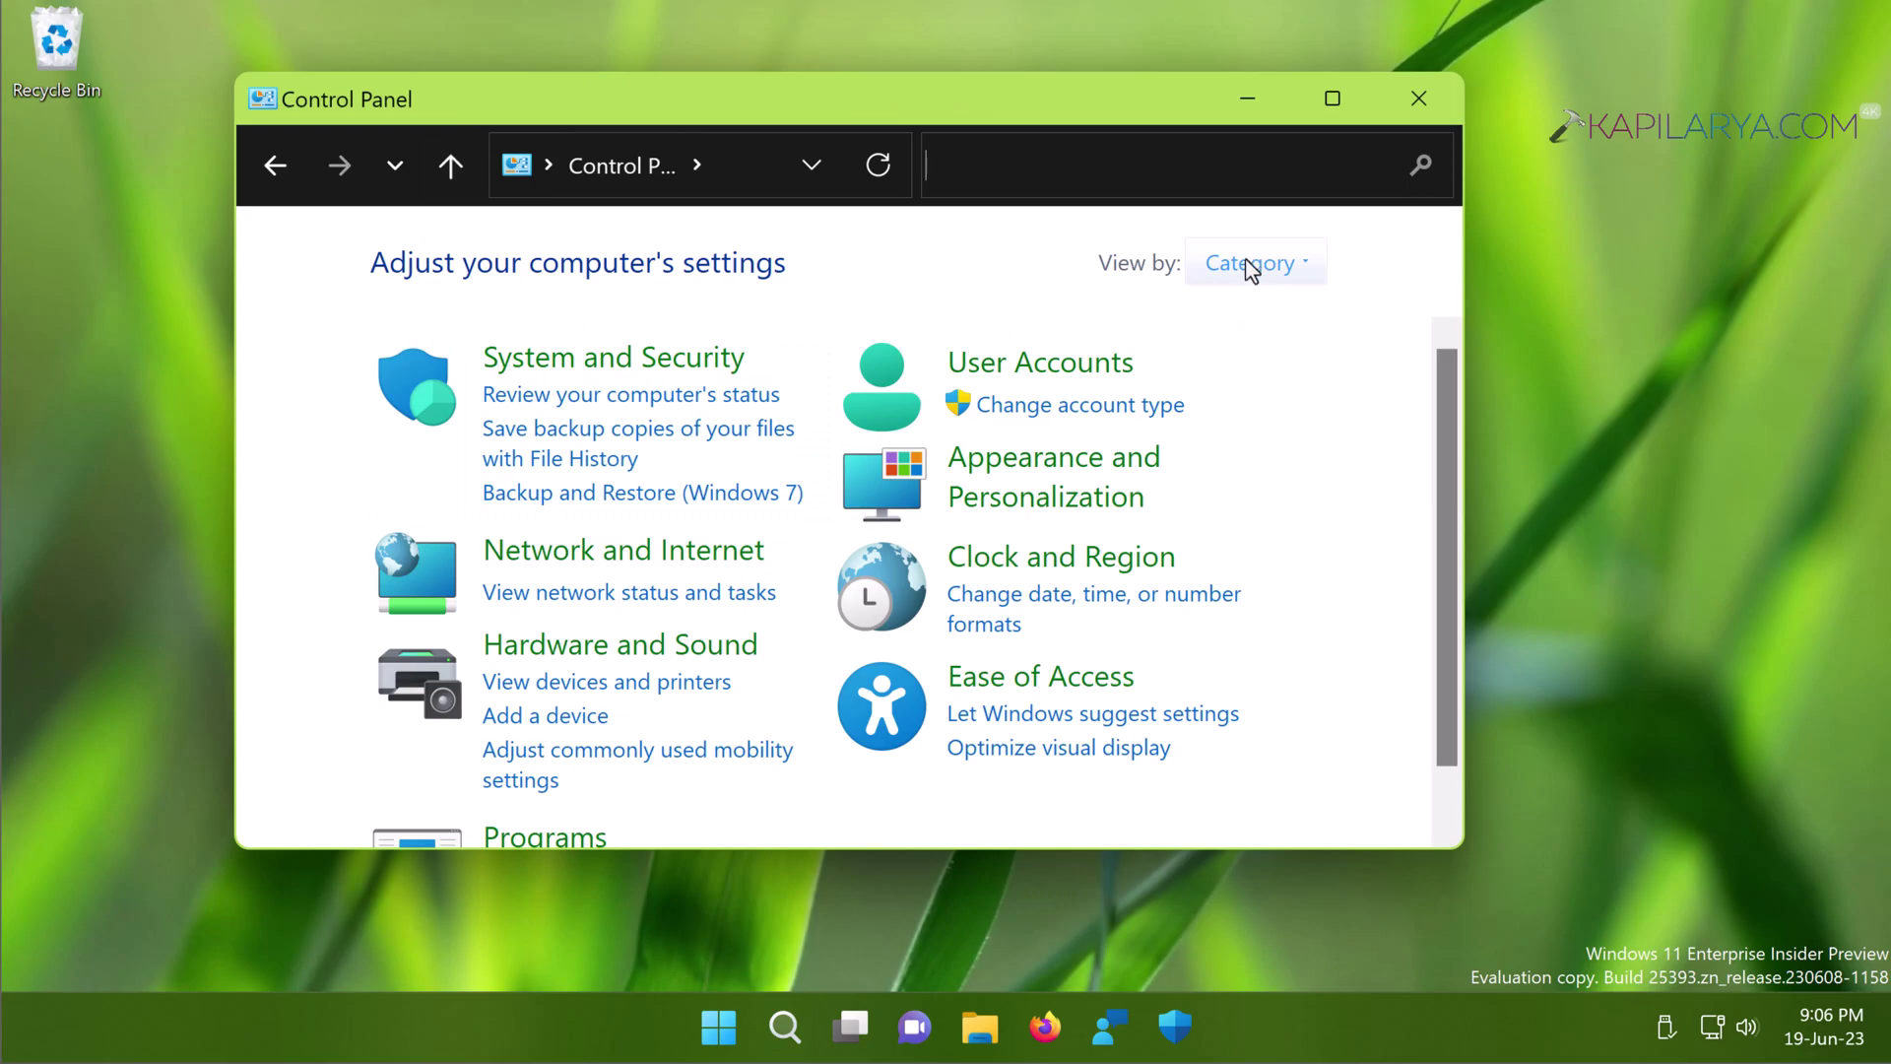
{"action": "left_click", "coordinate": [1272, 274]}
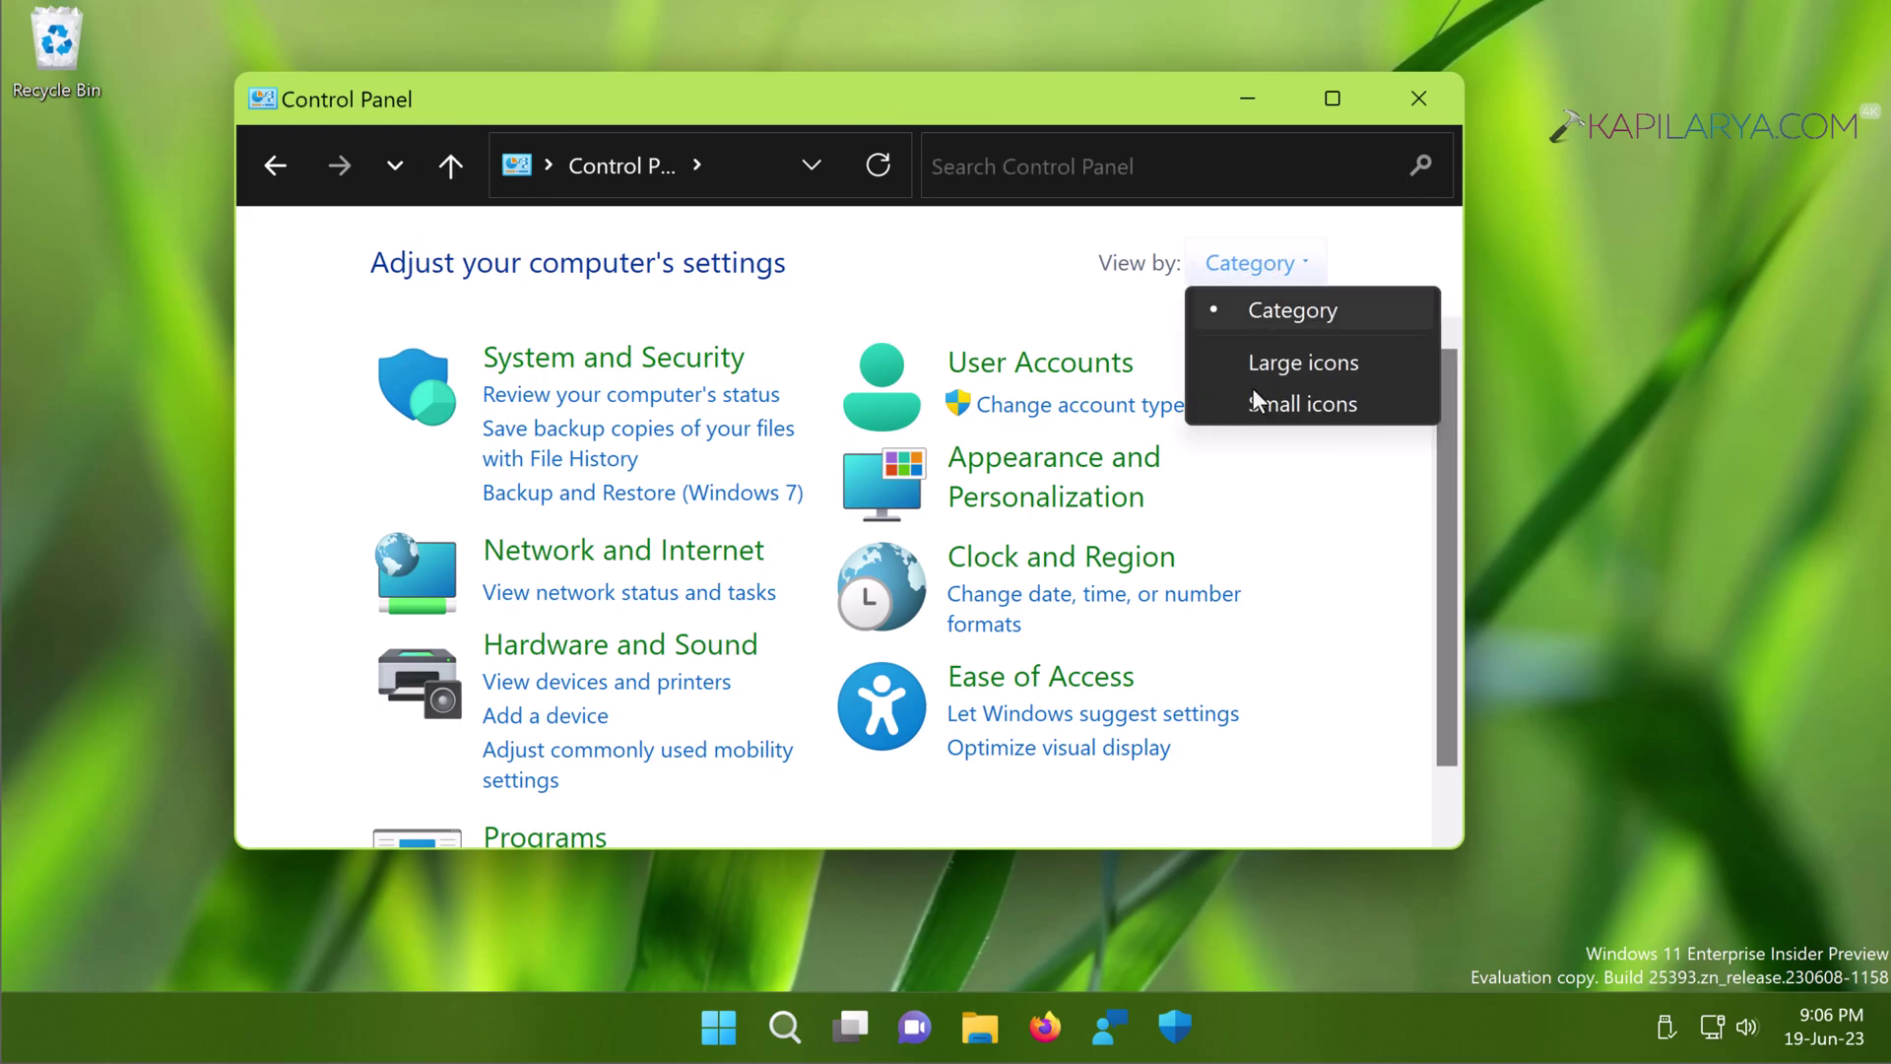
{"action": "left_click", "coordinate": [1251, 400]}
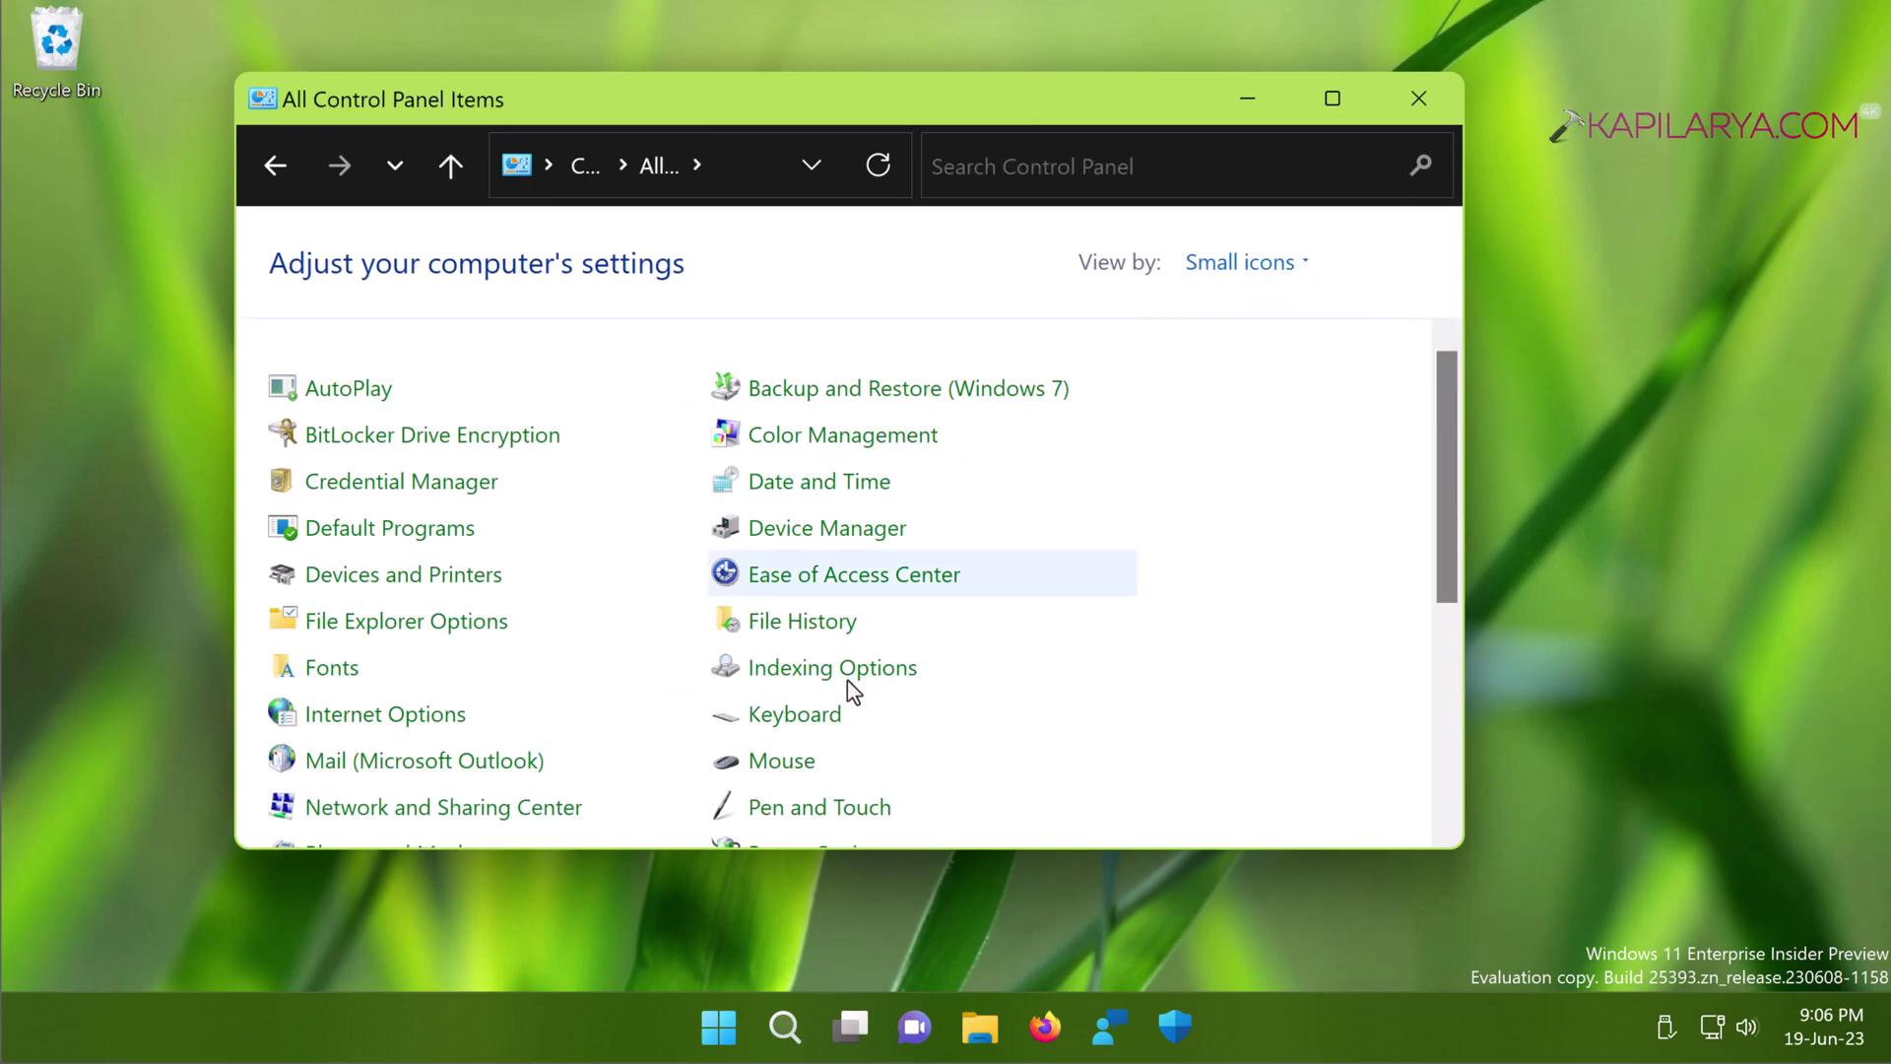
{"action": "scroll", "coordinate": [847, 680], "scroll_direction": "down", "scroll_amount": 5}
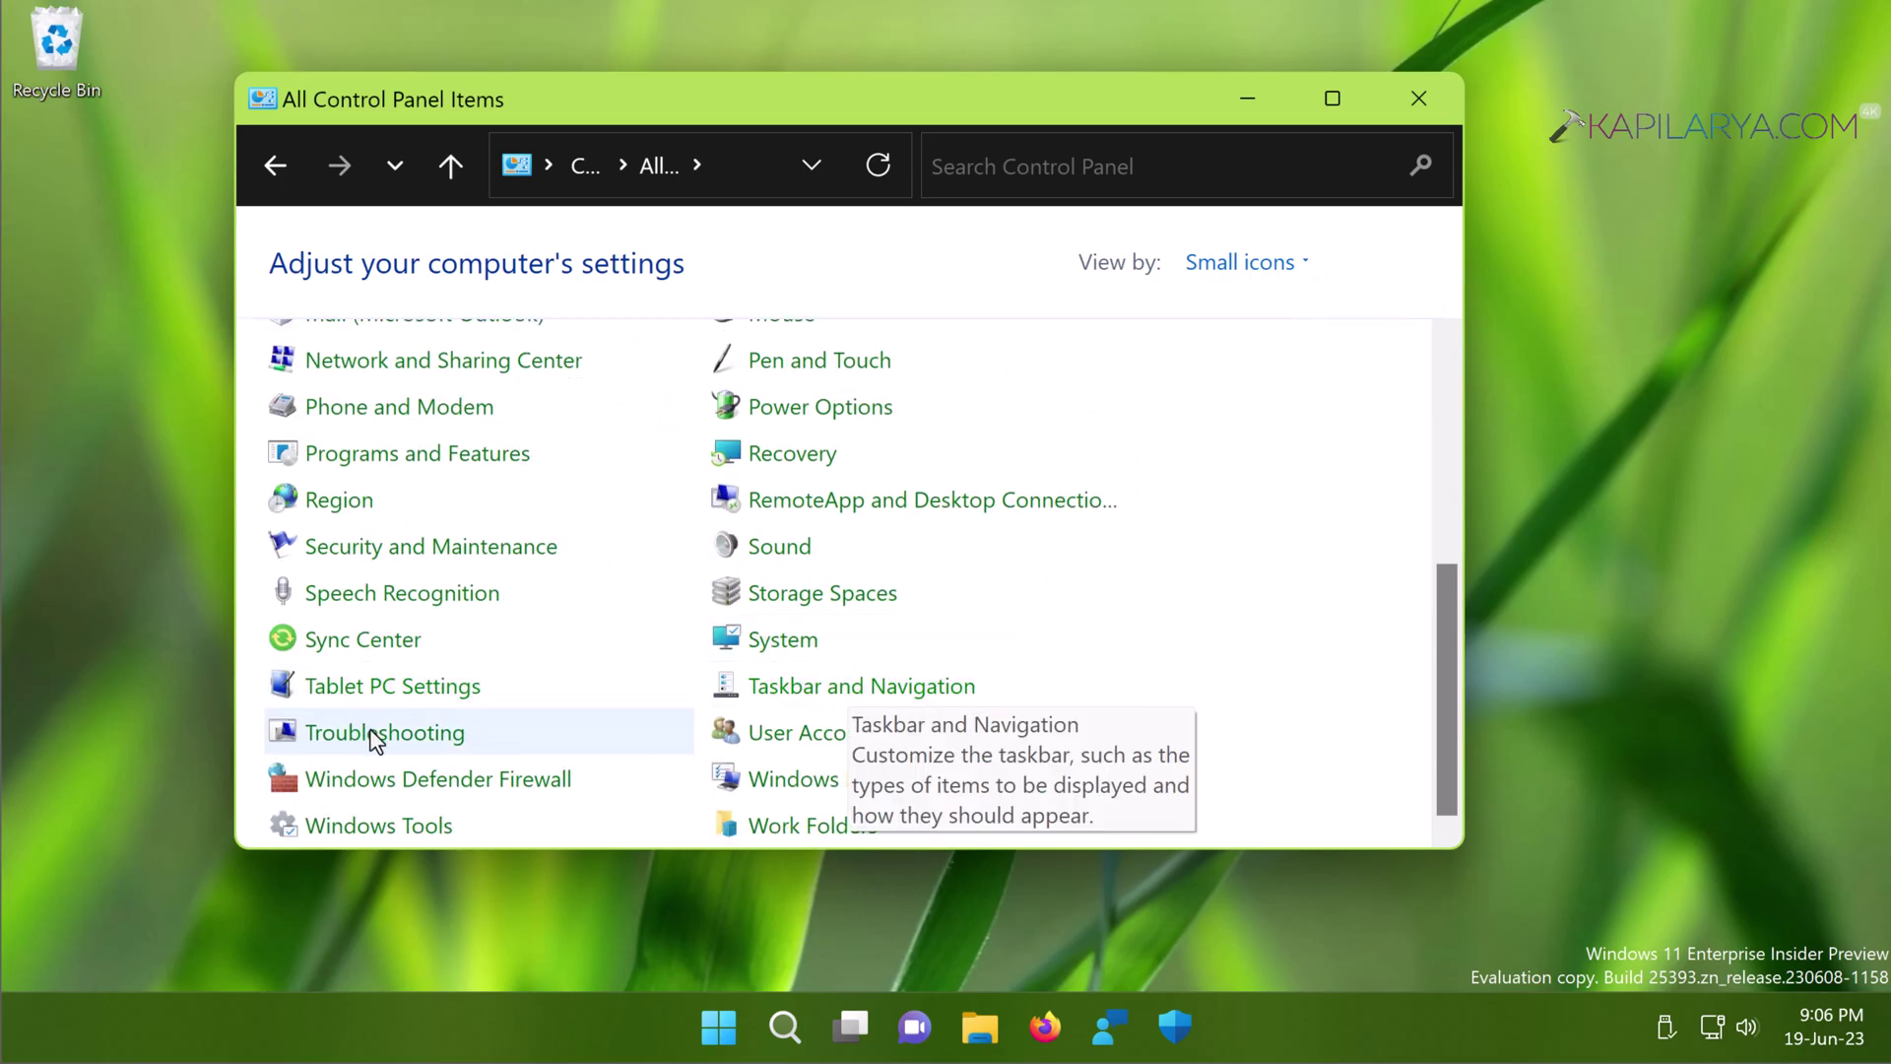
Run the System Maintenance troubleshooter from Troubleshooting and rerun it as administrator.
{"action": "left_click", "coordinate": [383, 735]}
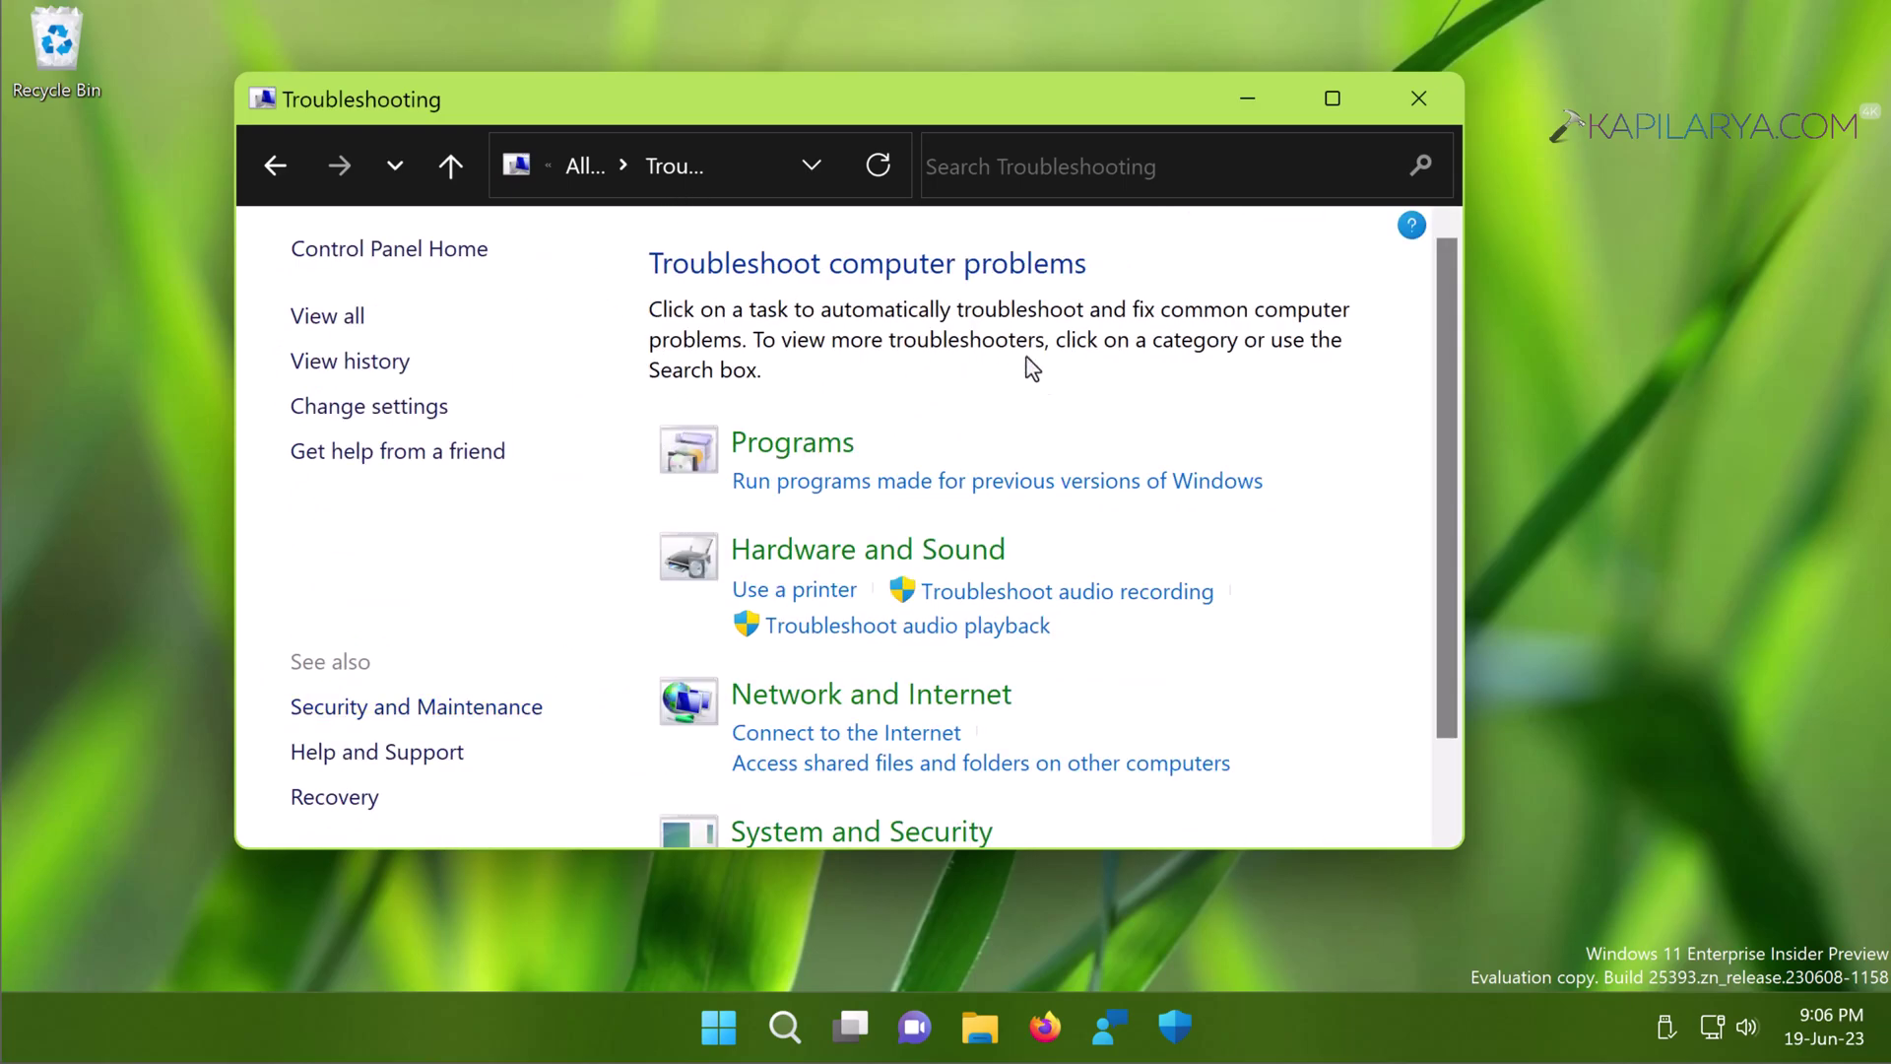
{"action": "scroll", "coordinate": [1135, 537], "scroll_direction": "down", "scroll_amount": 2}
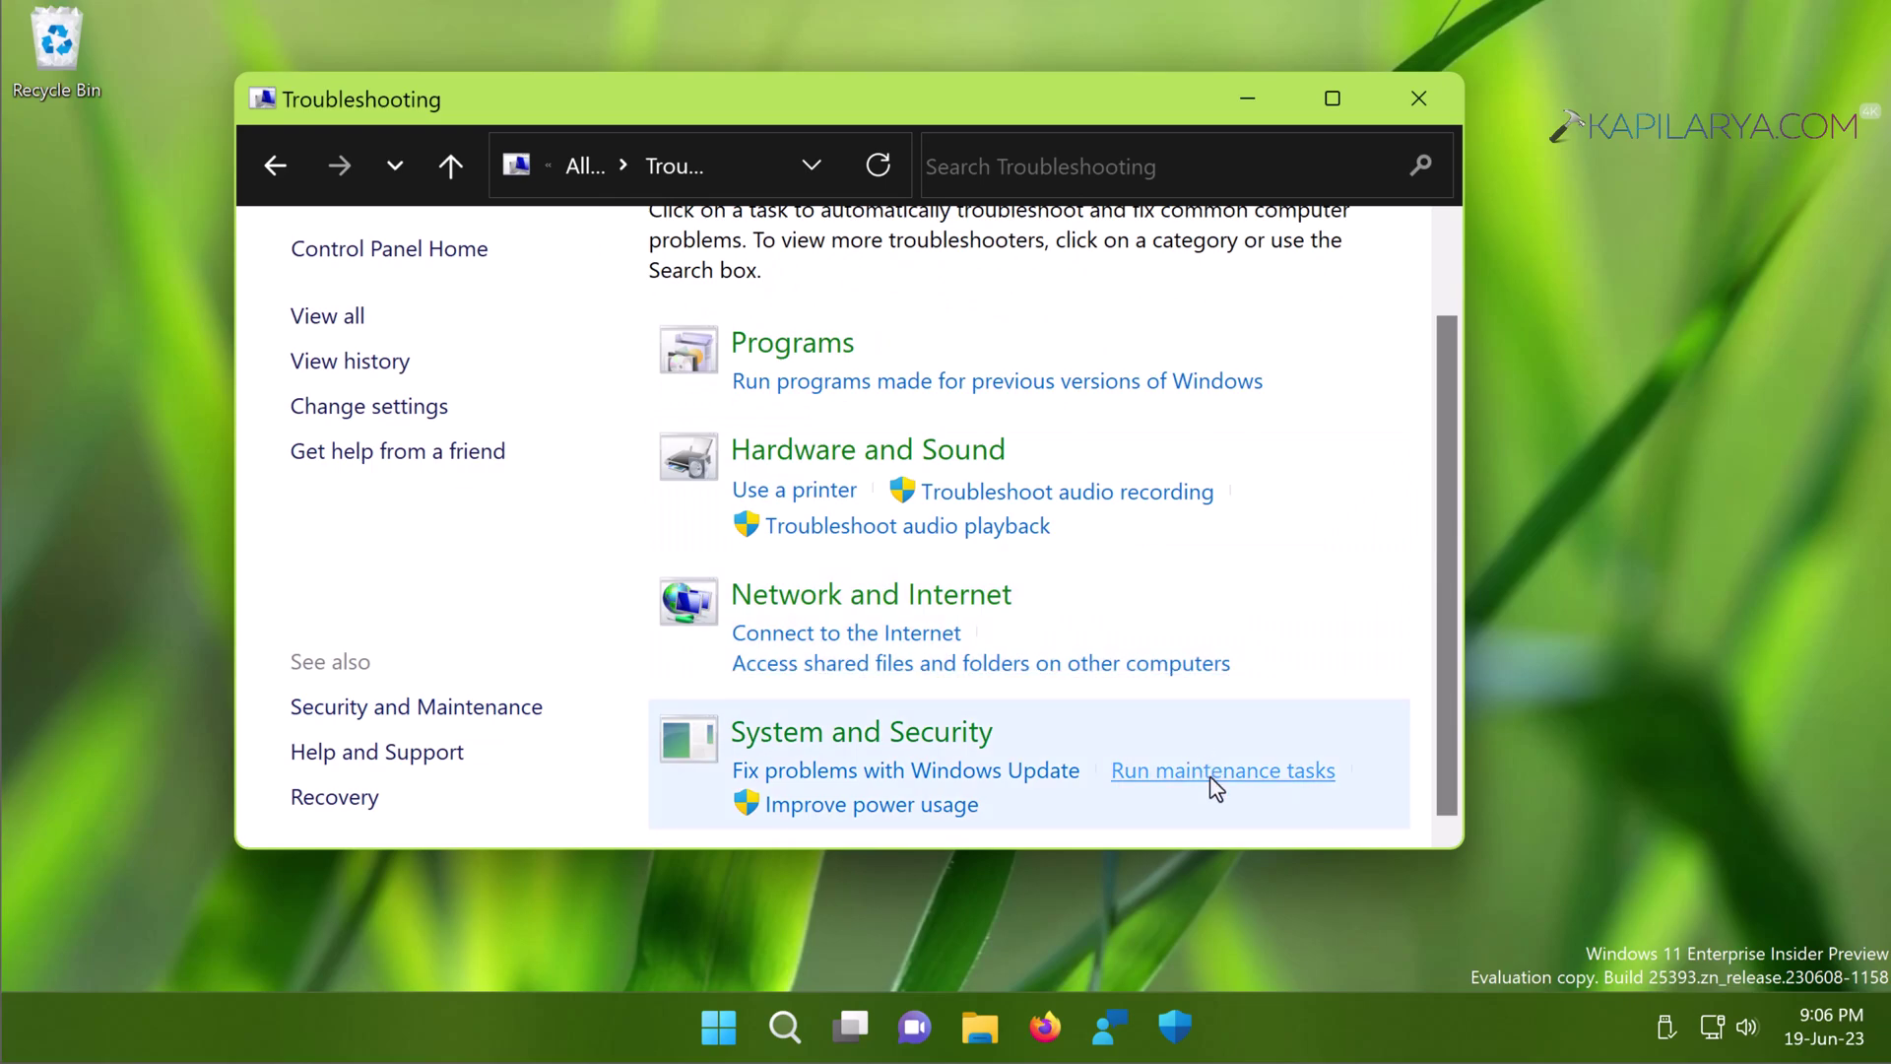
{"action": "left_click", "coordinate": [1210, 773]}
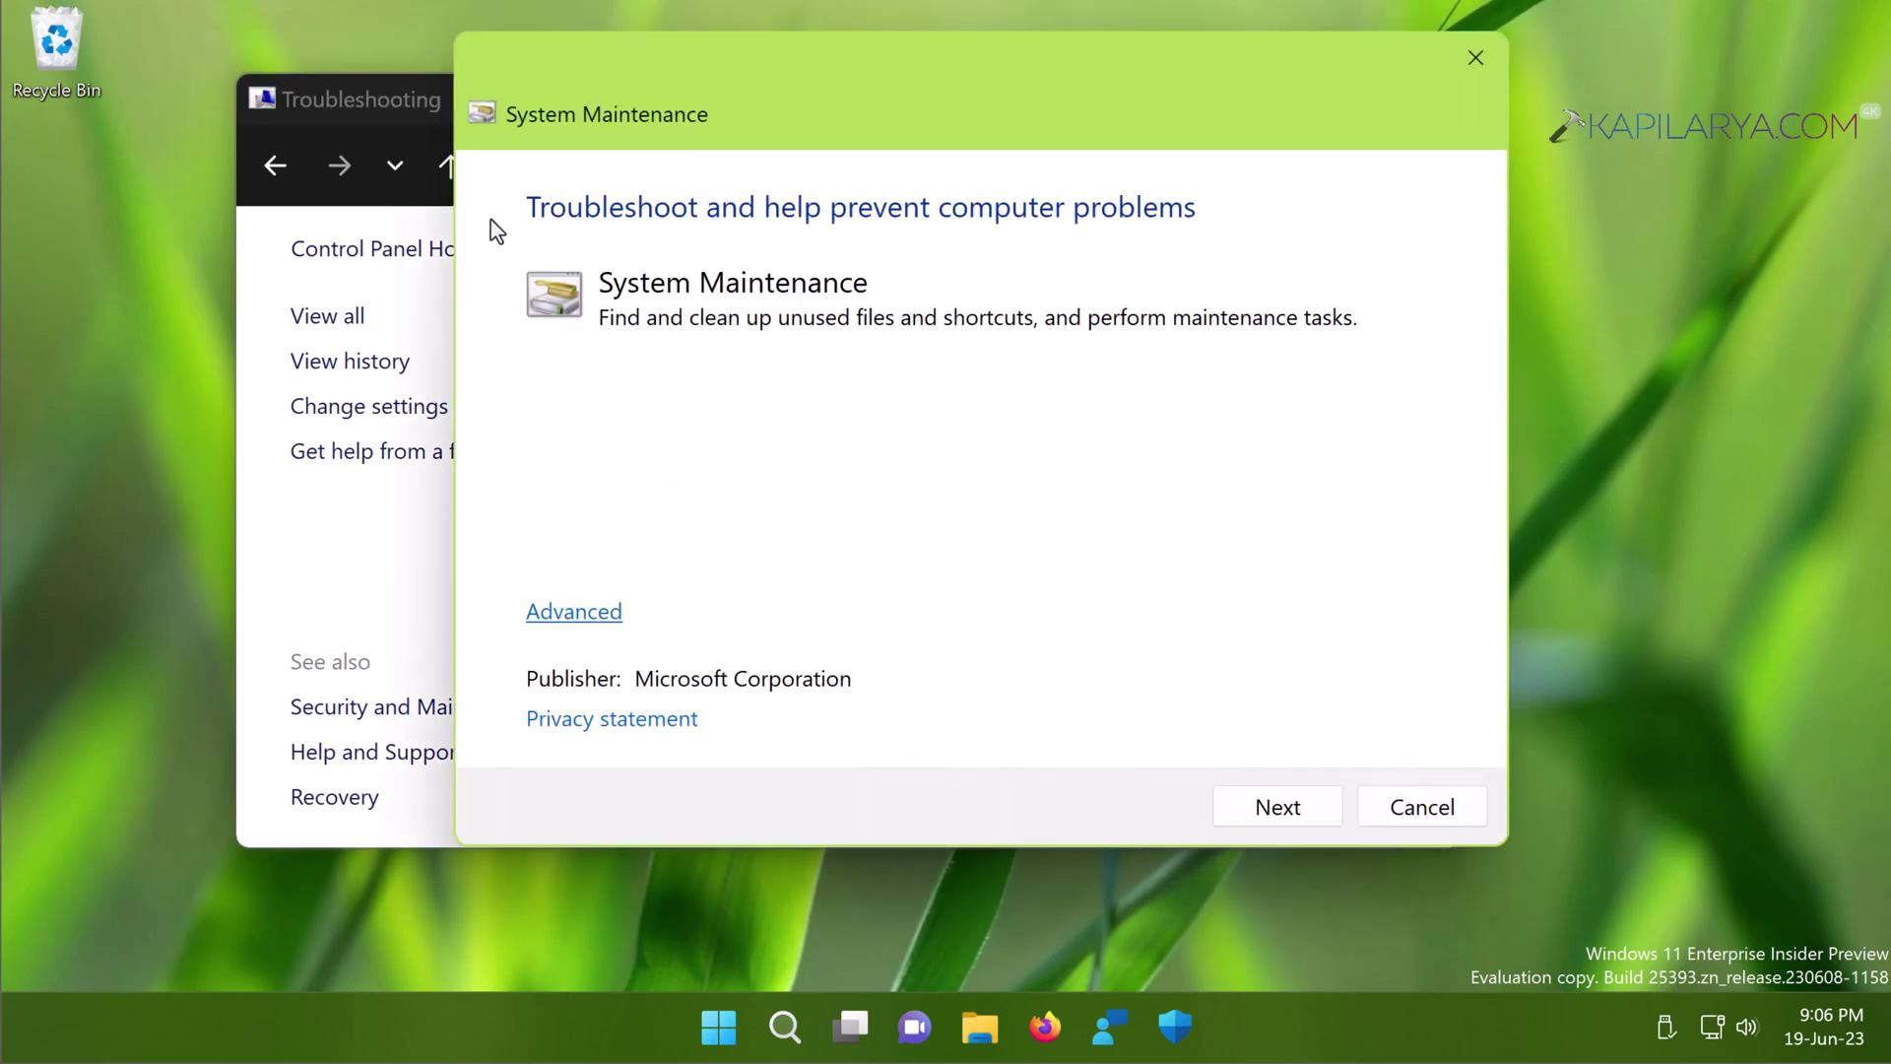
{"action": "left_click", "coordinate": [365, 99]}
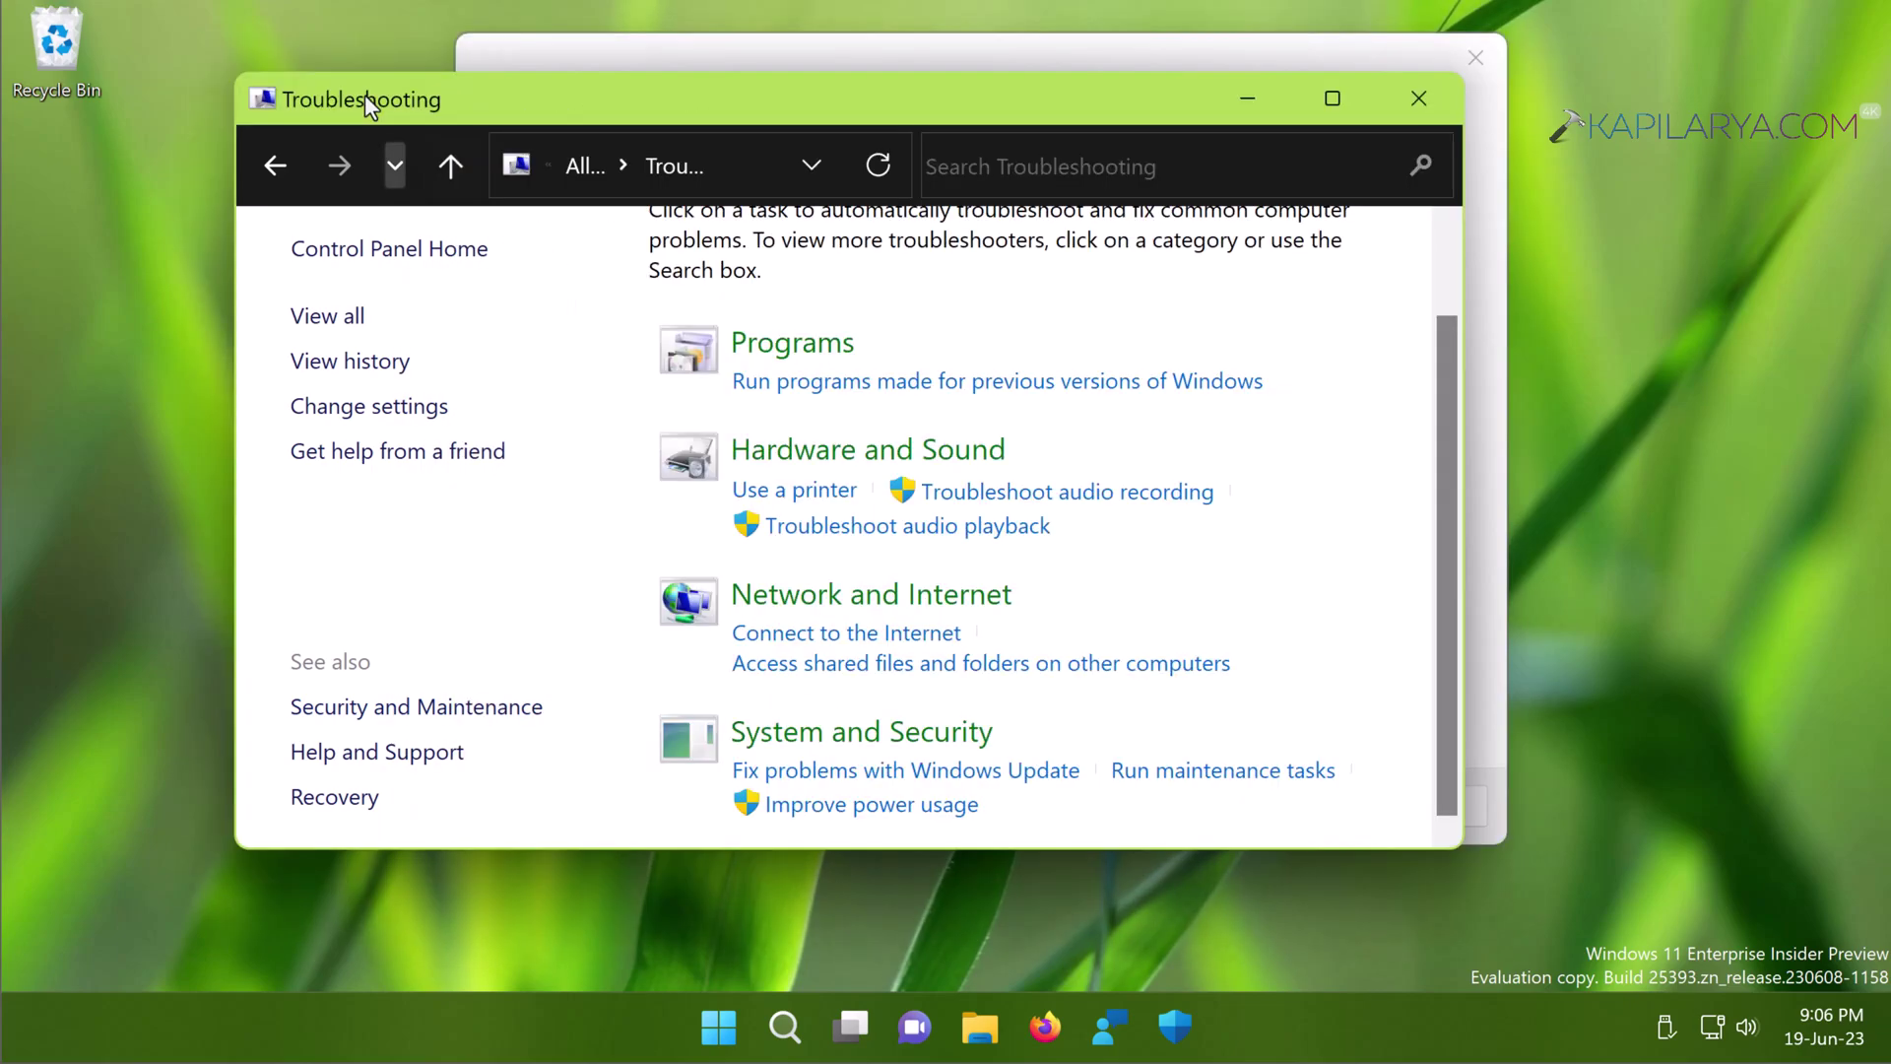
{"action": "left_click", "coordinate": [1243, 99]}
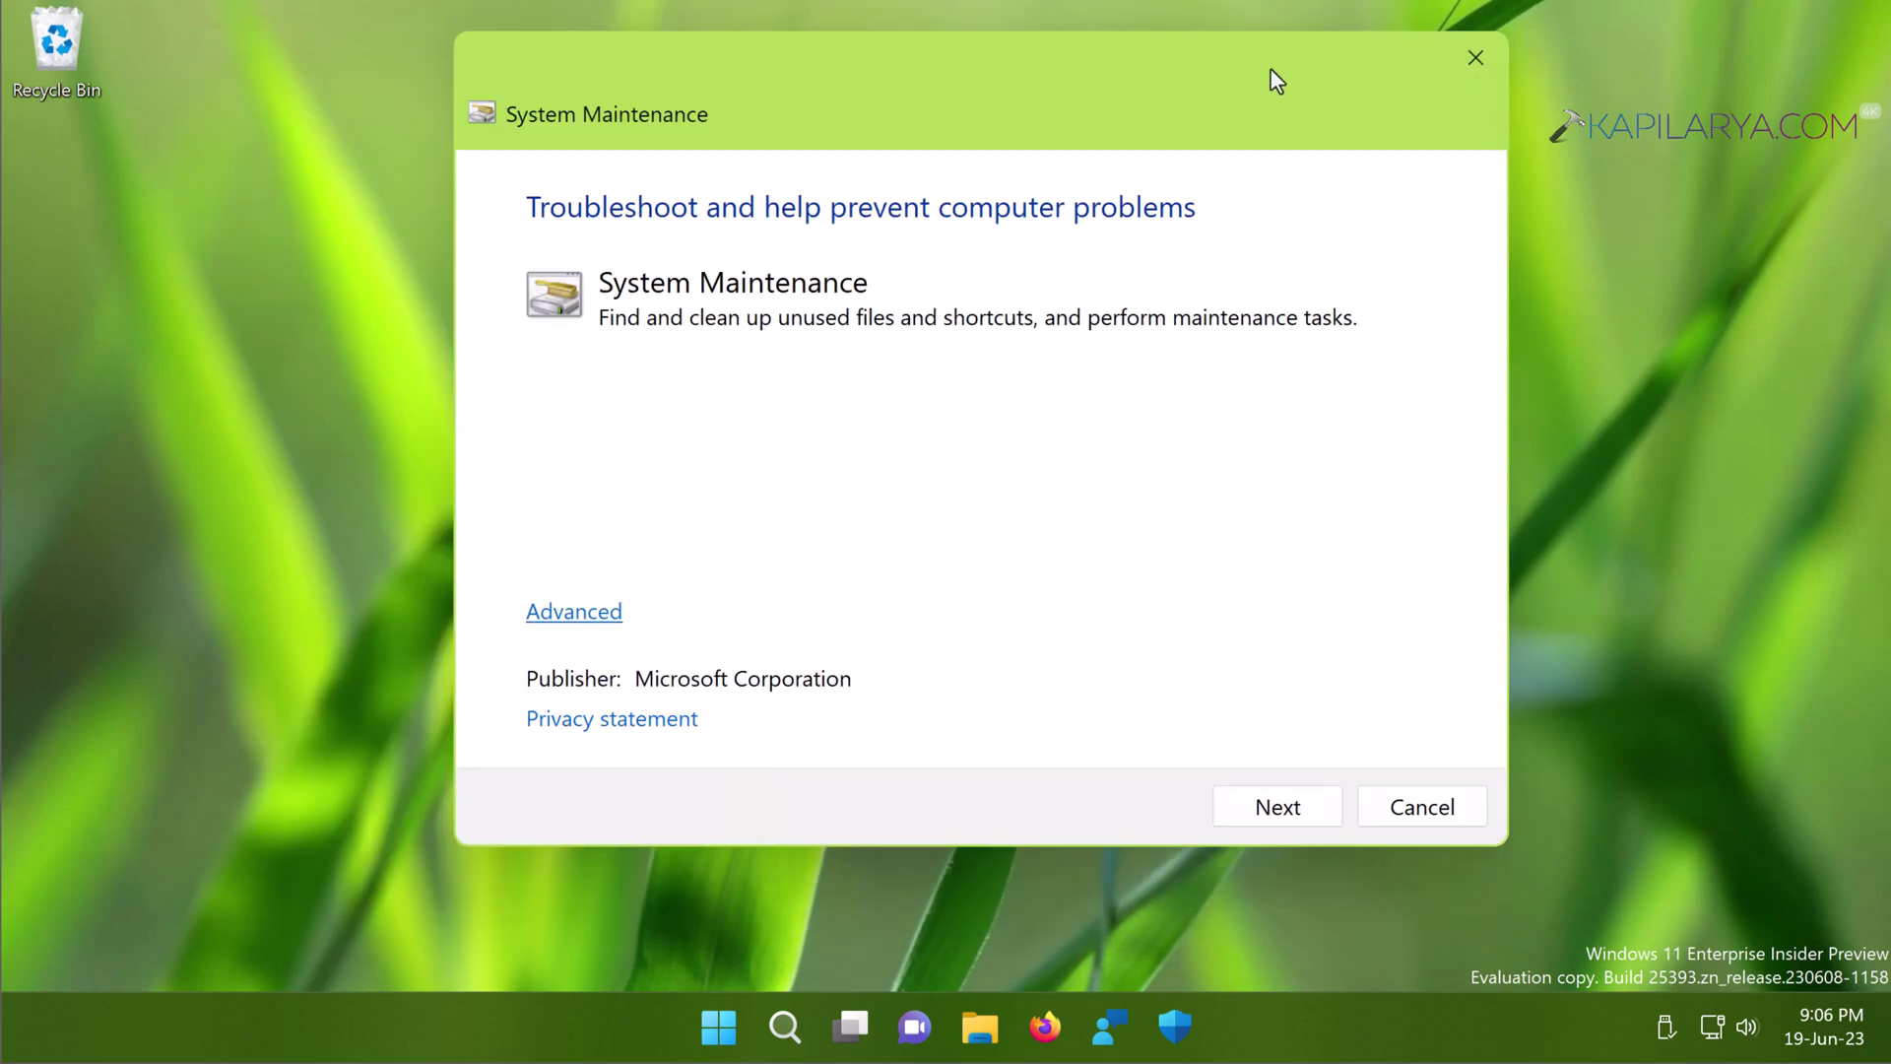
{"action": "left_click", "coordinate": [1251, 816]}
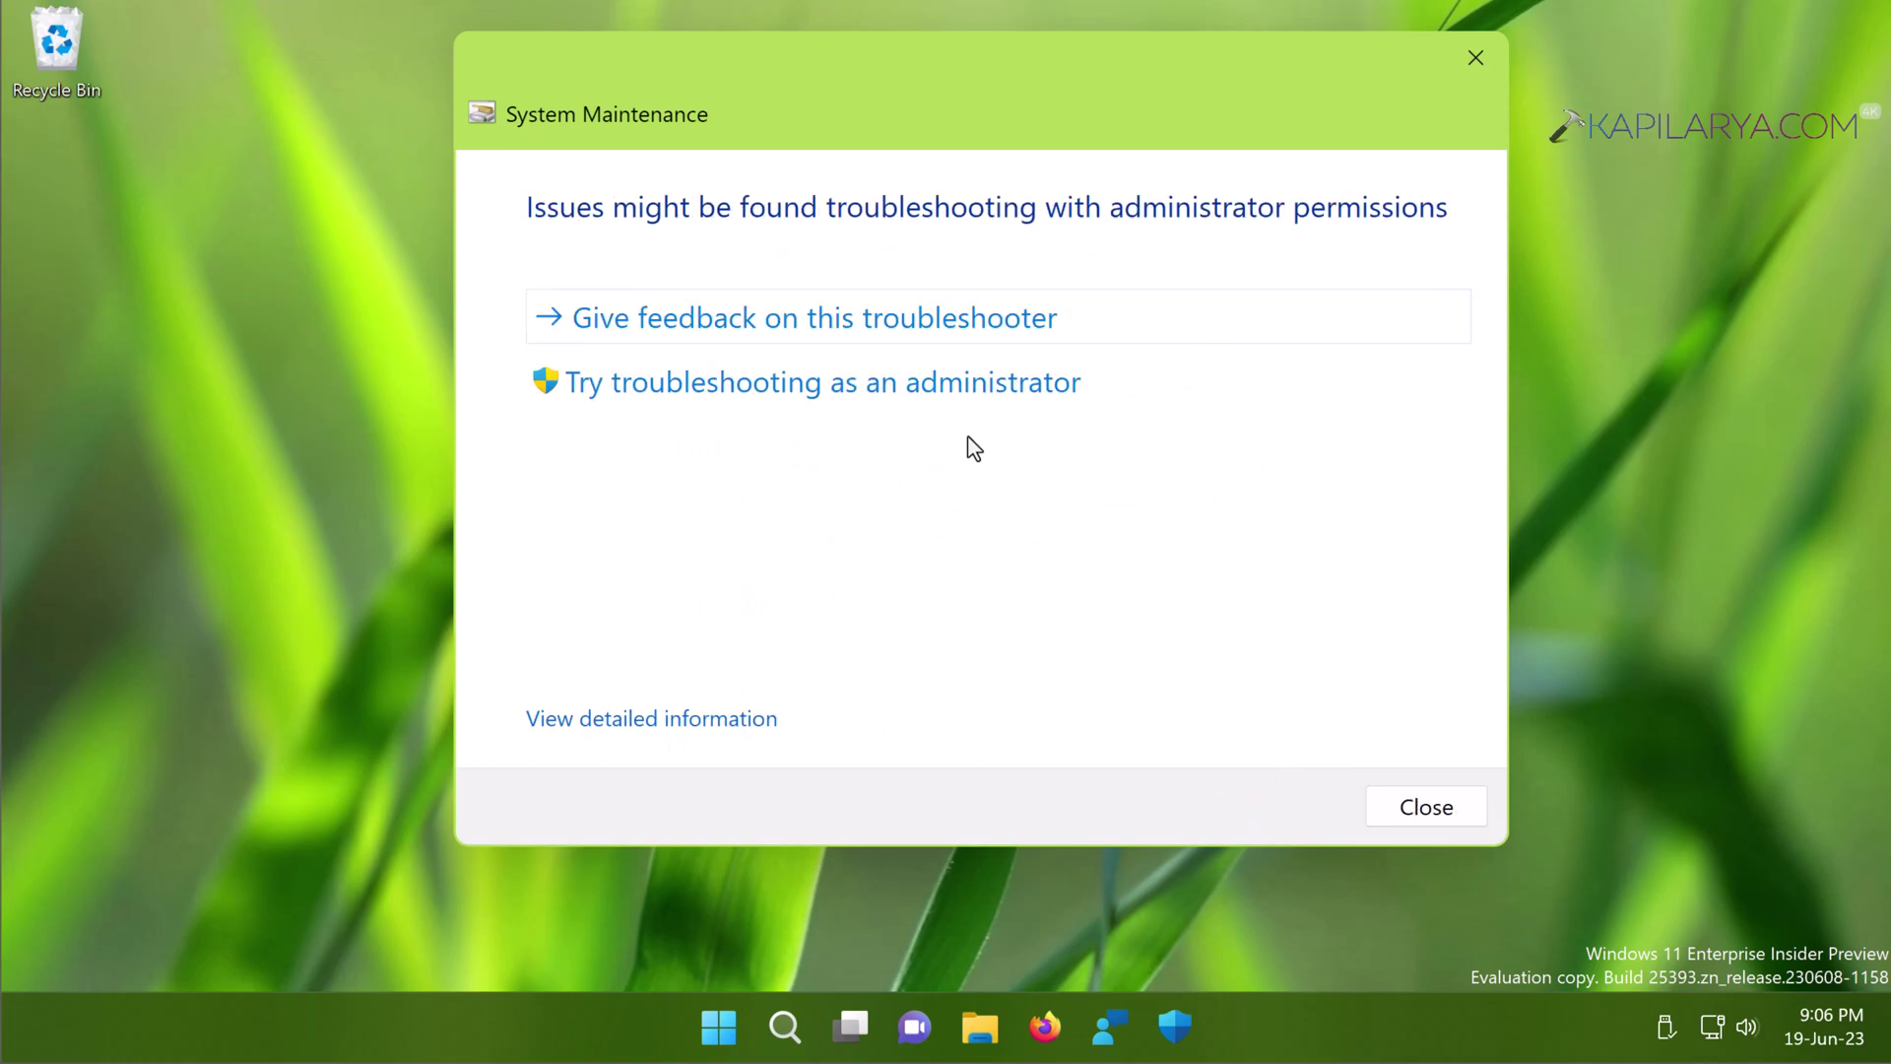
{"action": "left_click", "coordinate": [813, 388]}
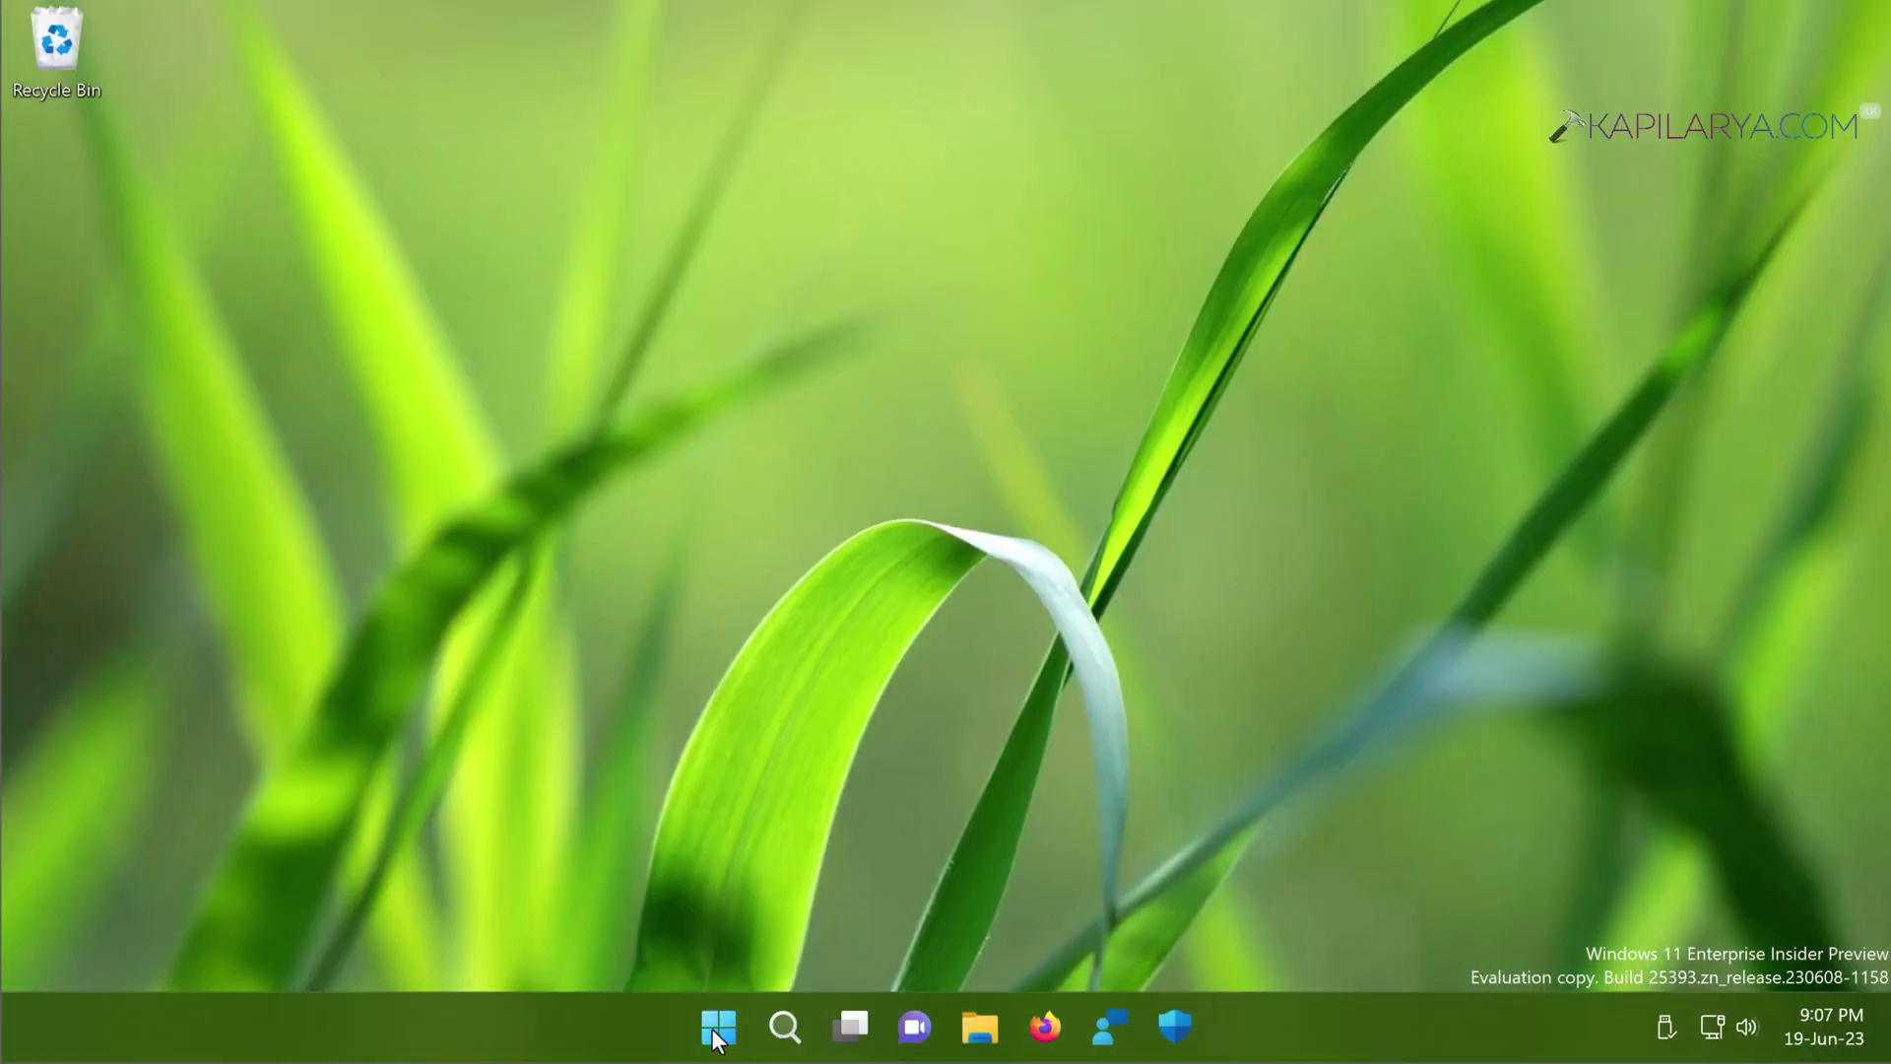
Open Windows Update in Settings so updates KB5007651 and KB5027120 start downloading.
{"action": "right_click", "coordinate": [717, 1039]}
{"action": "left_click", "coordinate": [690, 718]}
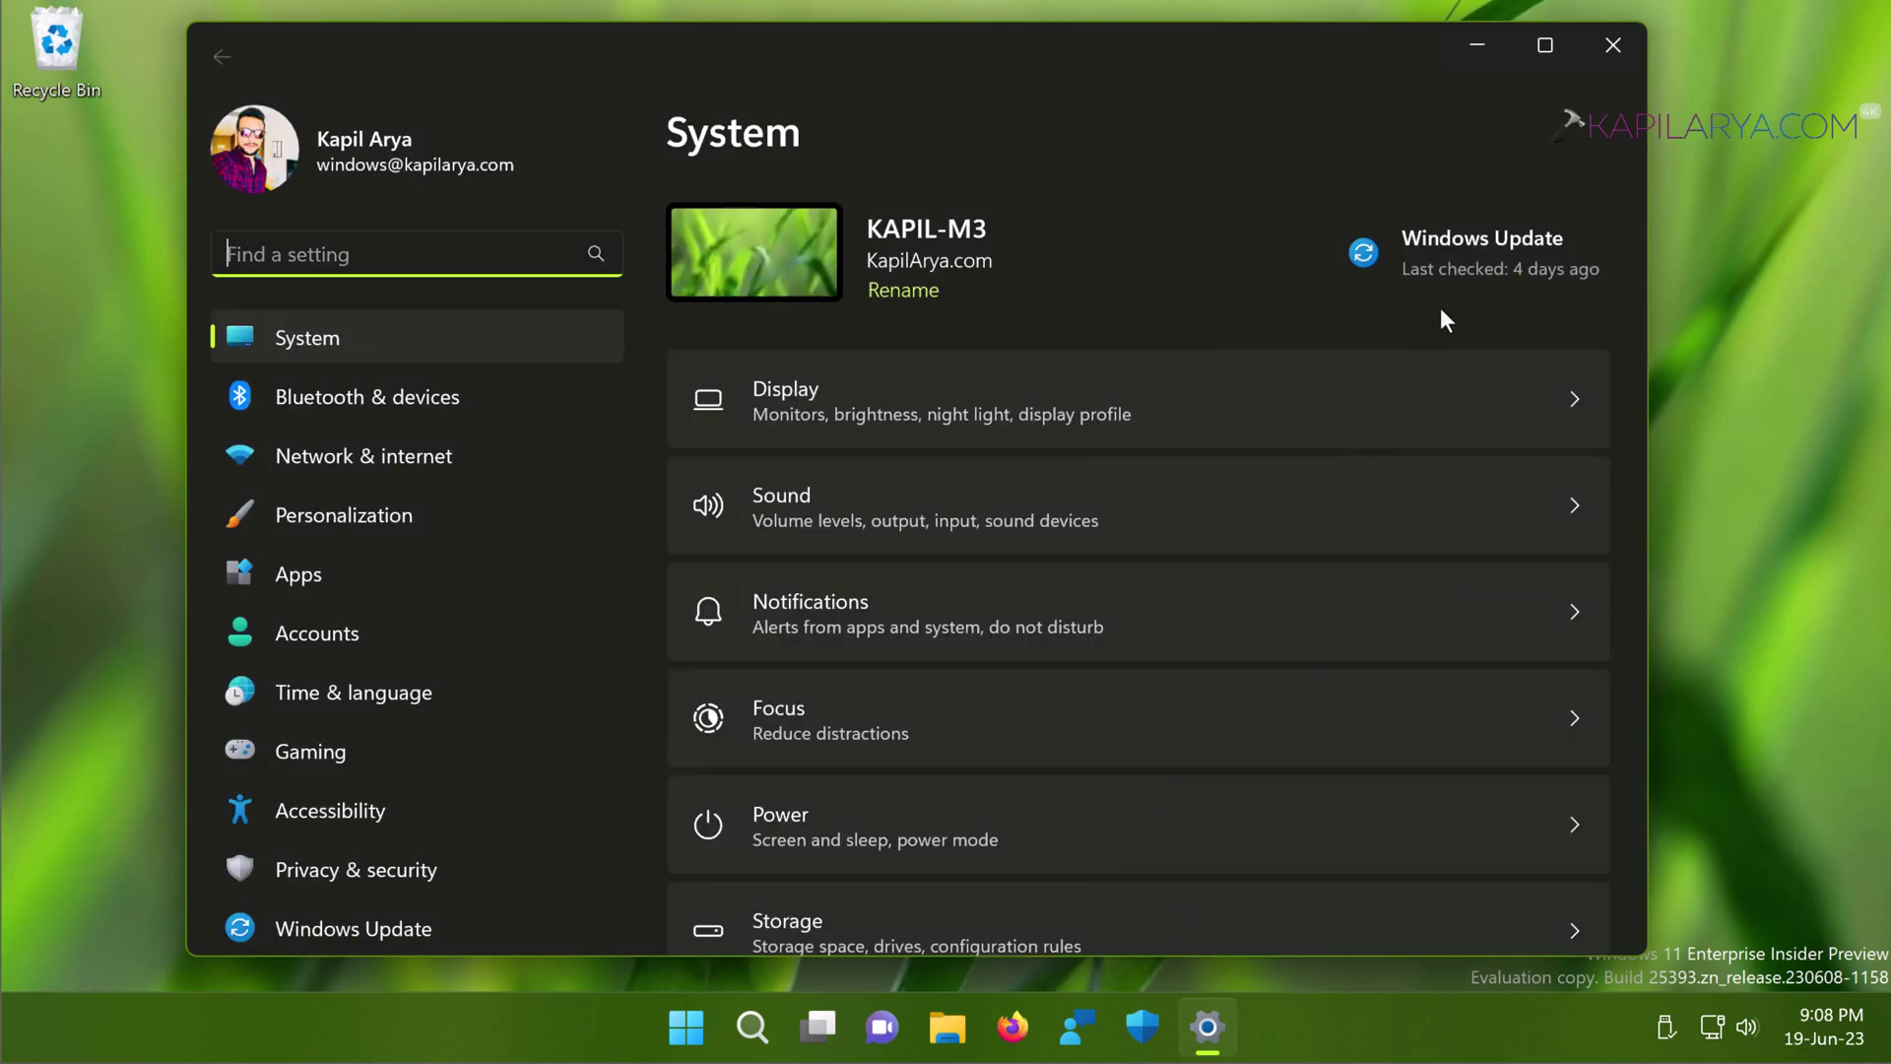
{"action": "left_click", "coordinate": [1486, 272]}
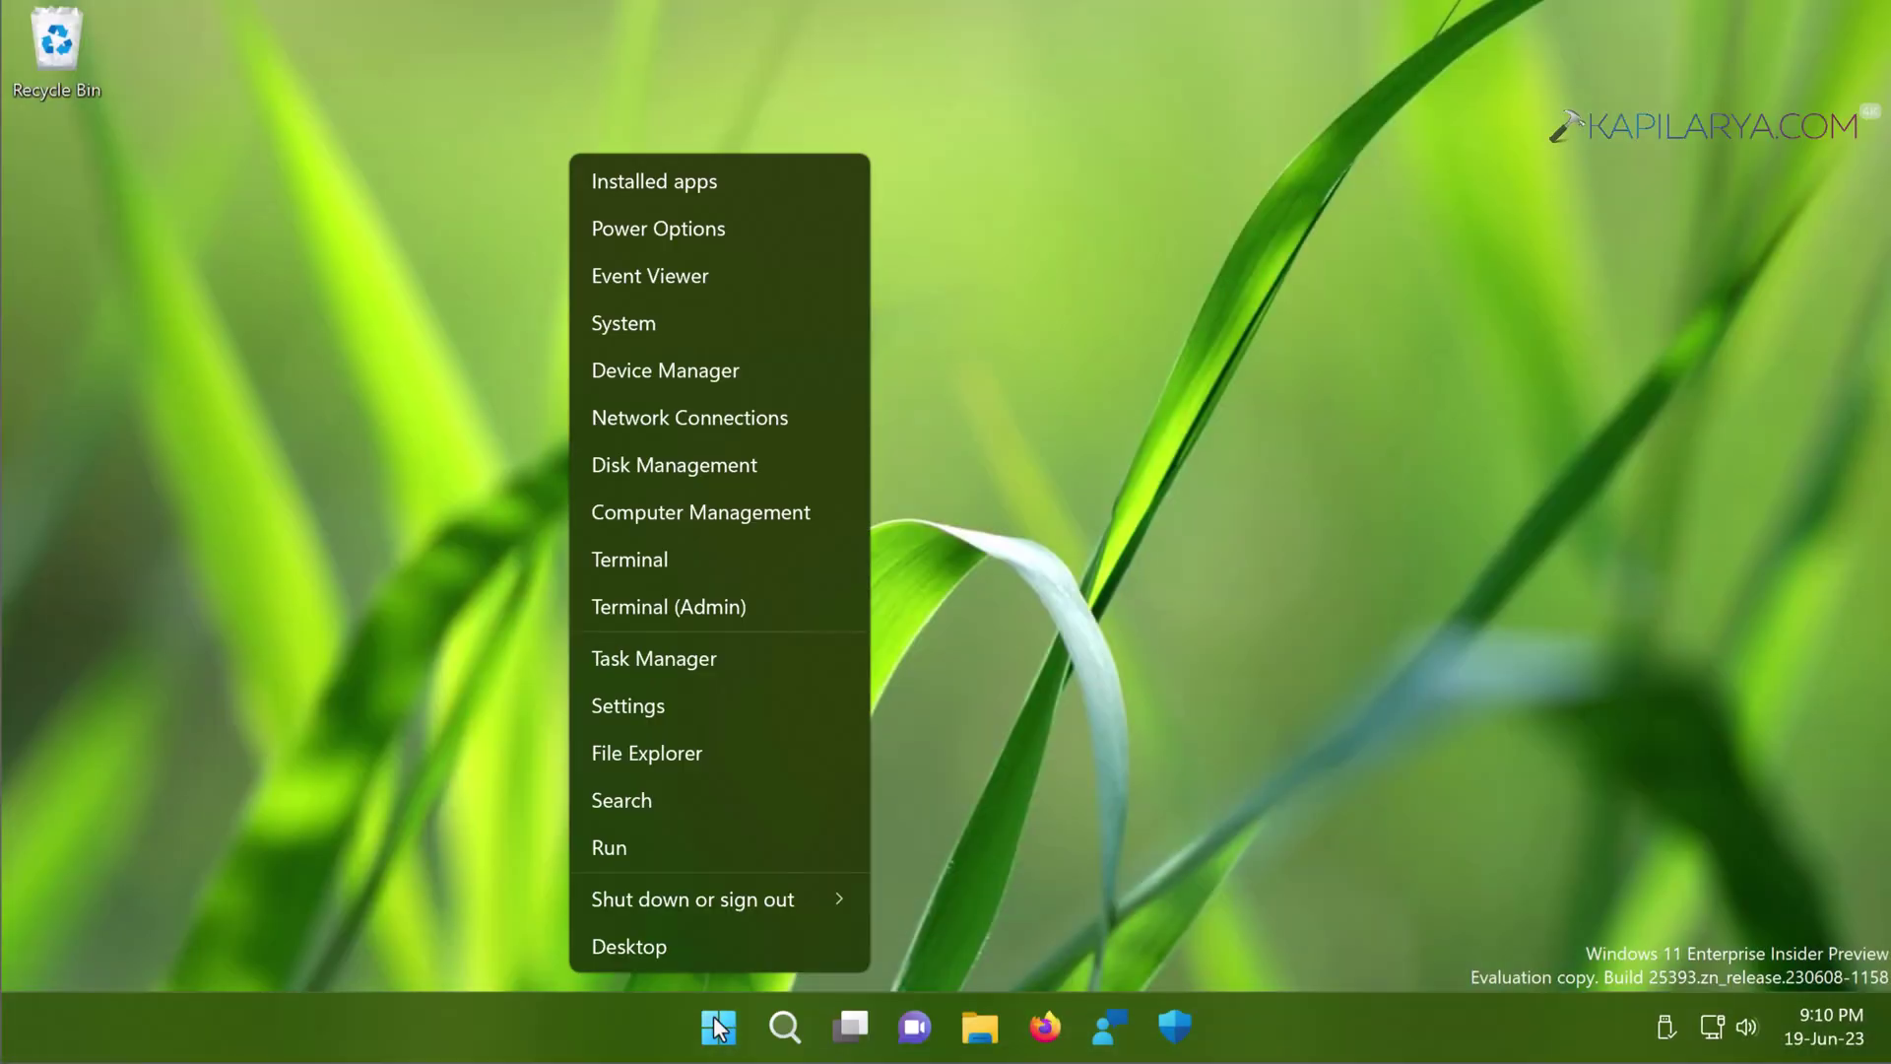
Reopen the Windows Update page in Settings, which reports up to date, last checked 9:08 PM.
{"action": "key", "text": "Up"}
{"action": "key", "text": "Up"}
{"action": "key", "text": "Up"}
{"action": "key", "text": "Up"}
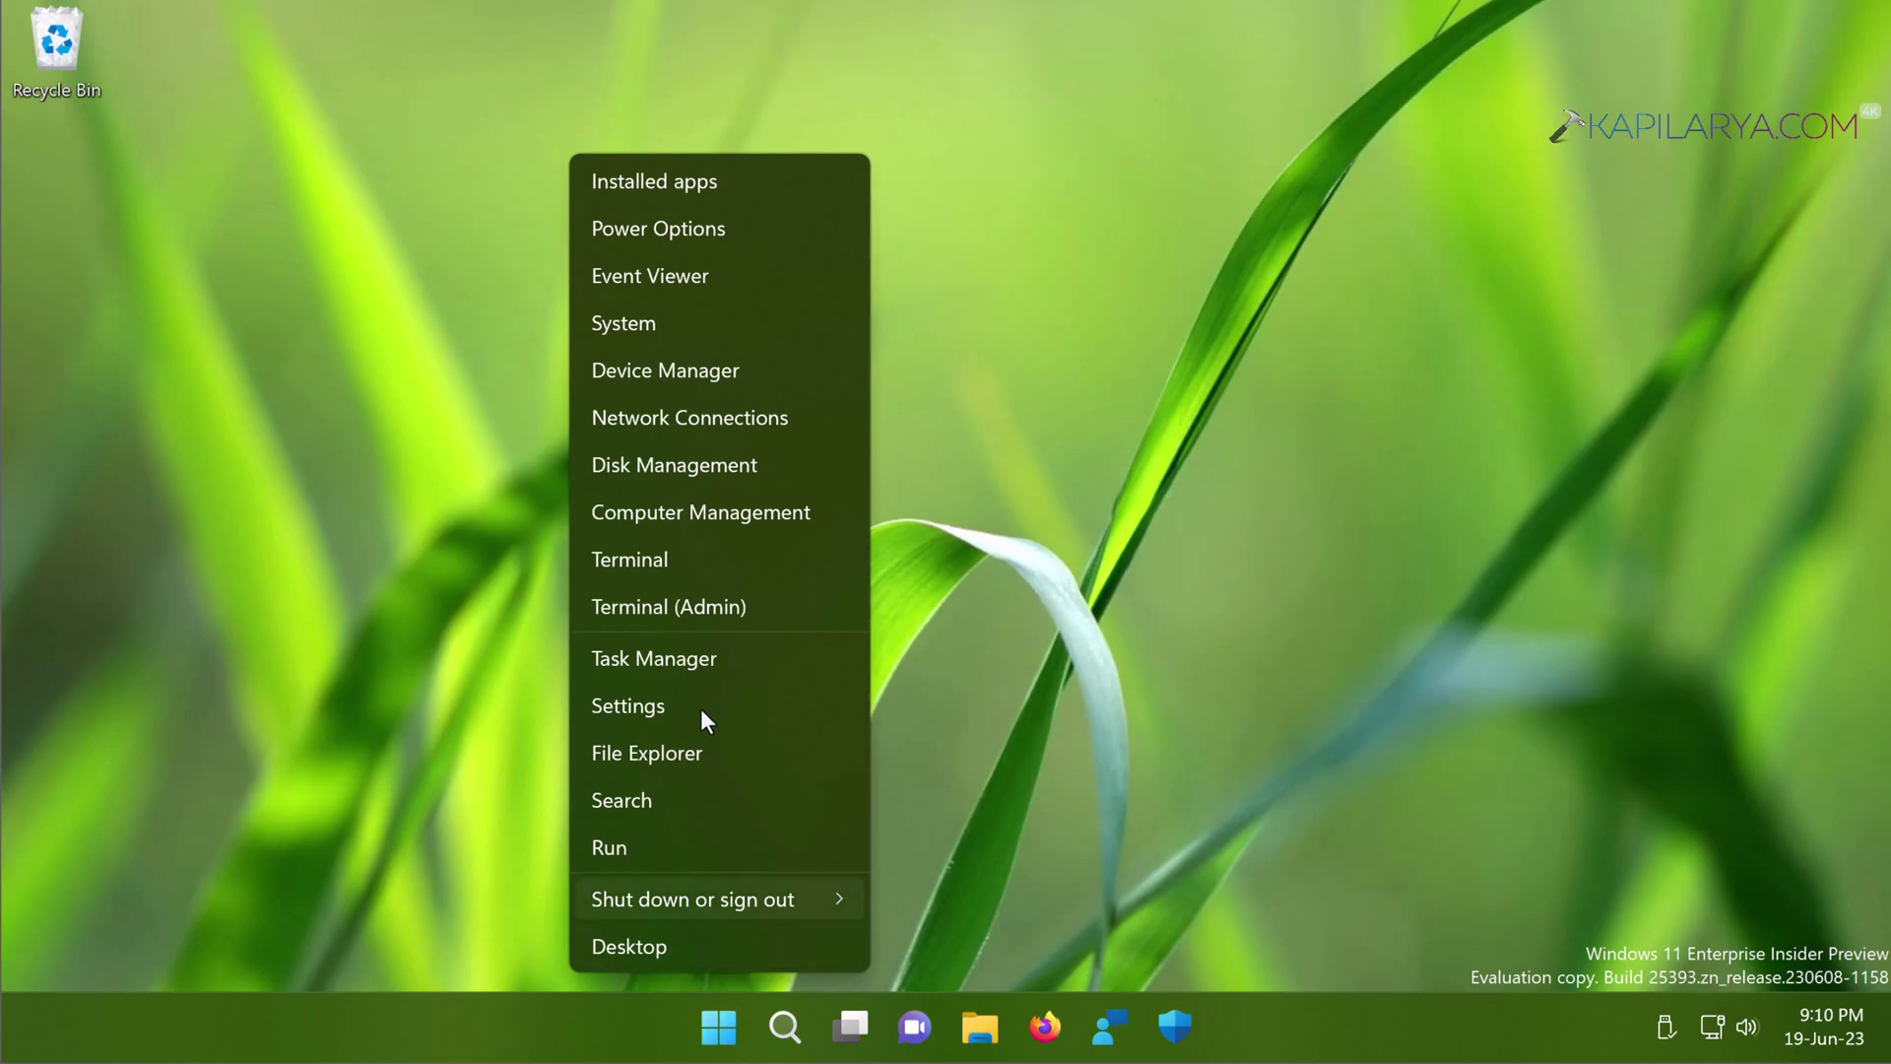
{"action": "key", "text": "Return"}
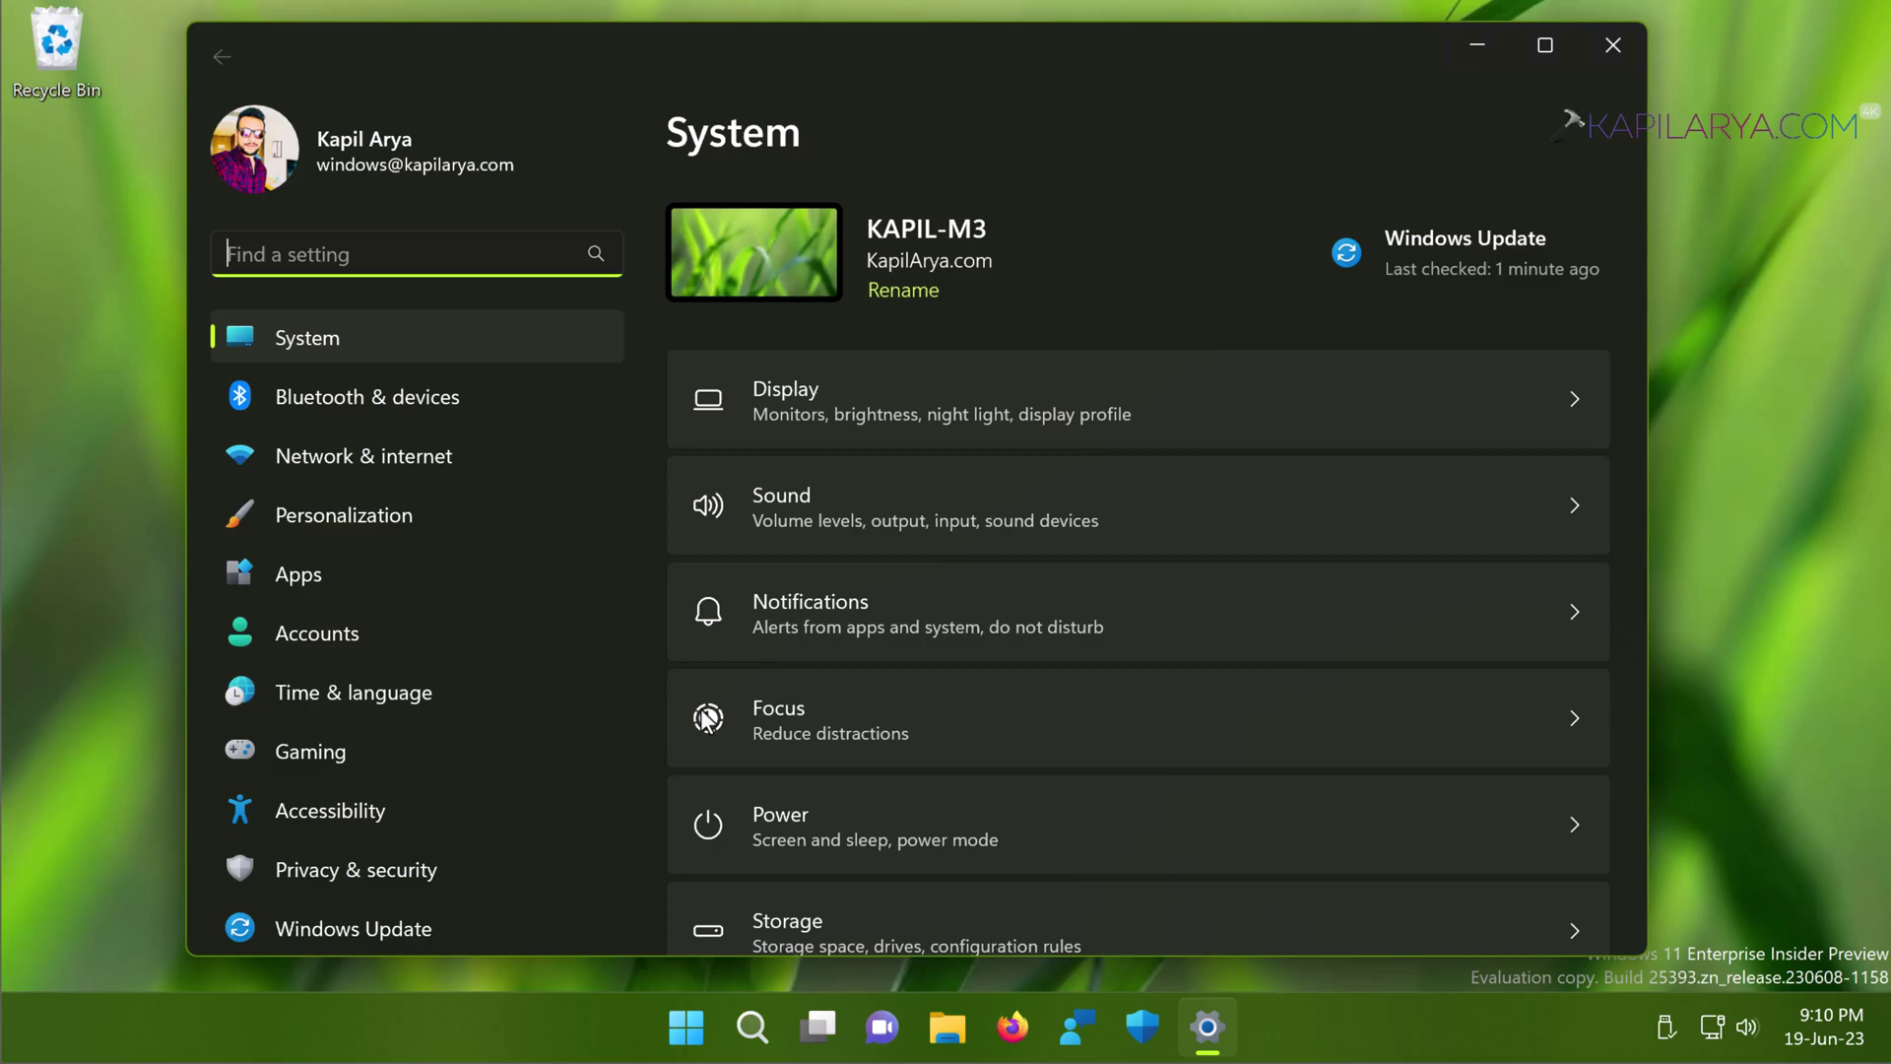
{"action": "left_click", "coordinate": [1460, 248]}
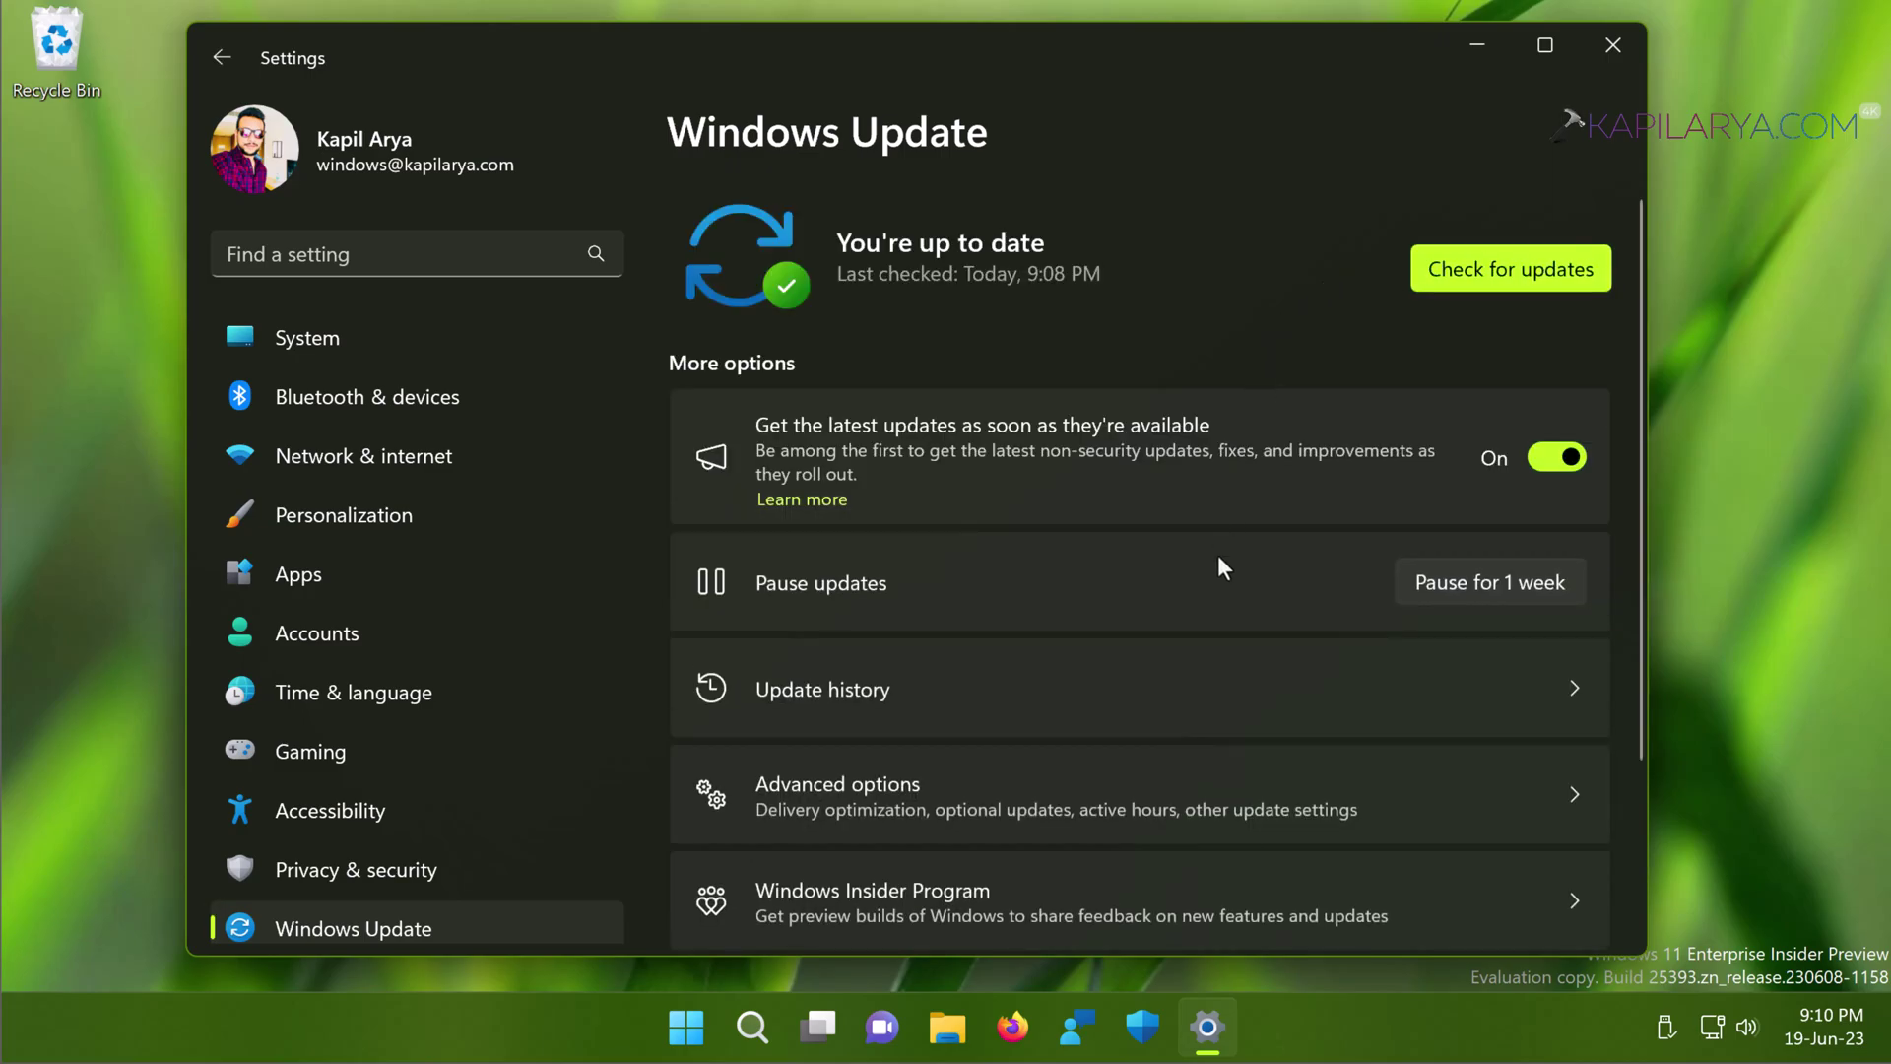
{"action": "scroll", "coordinate": [1218, 558], "scroll_direction": "down", "scroll_amount": 2}
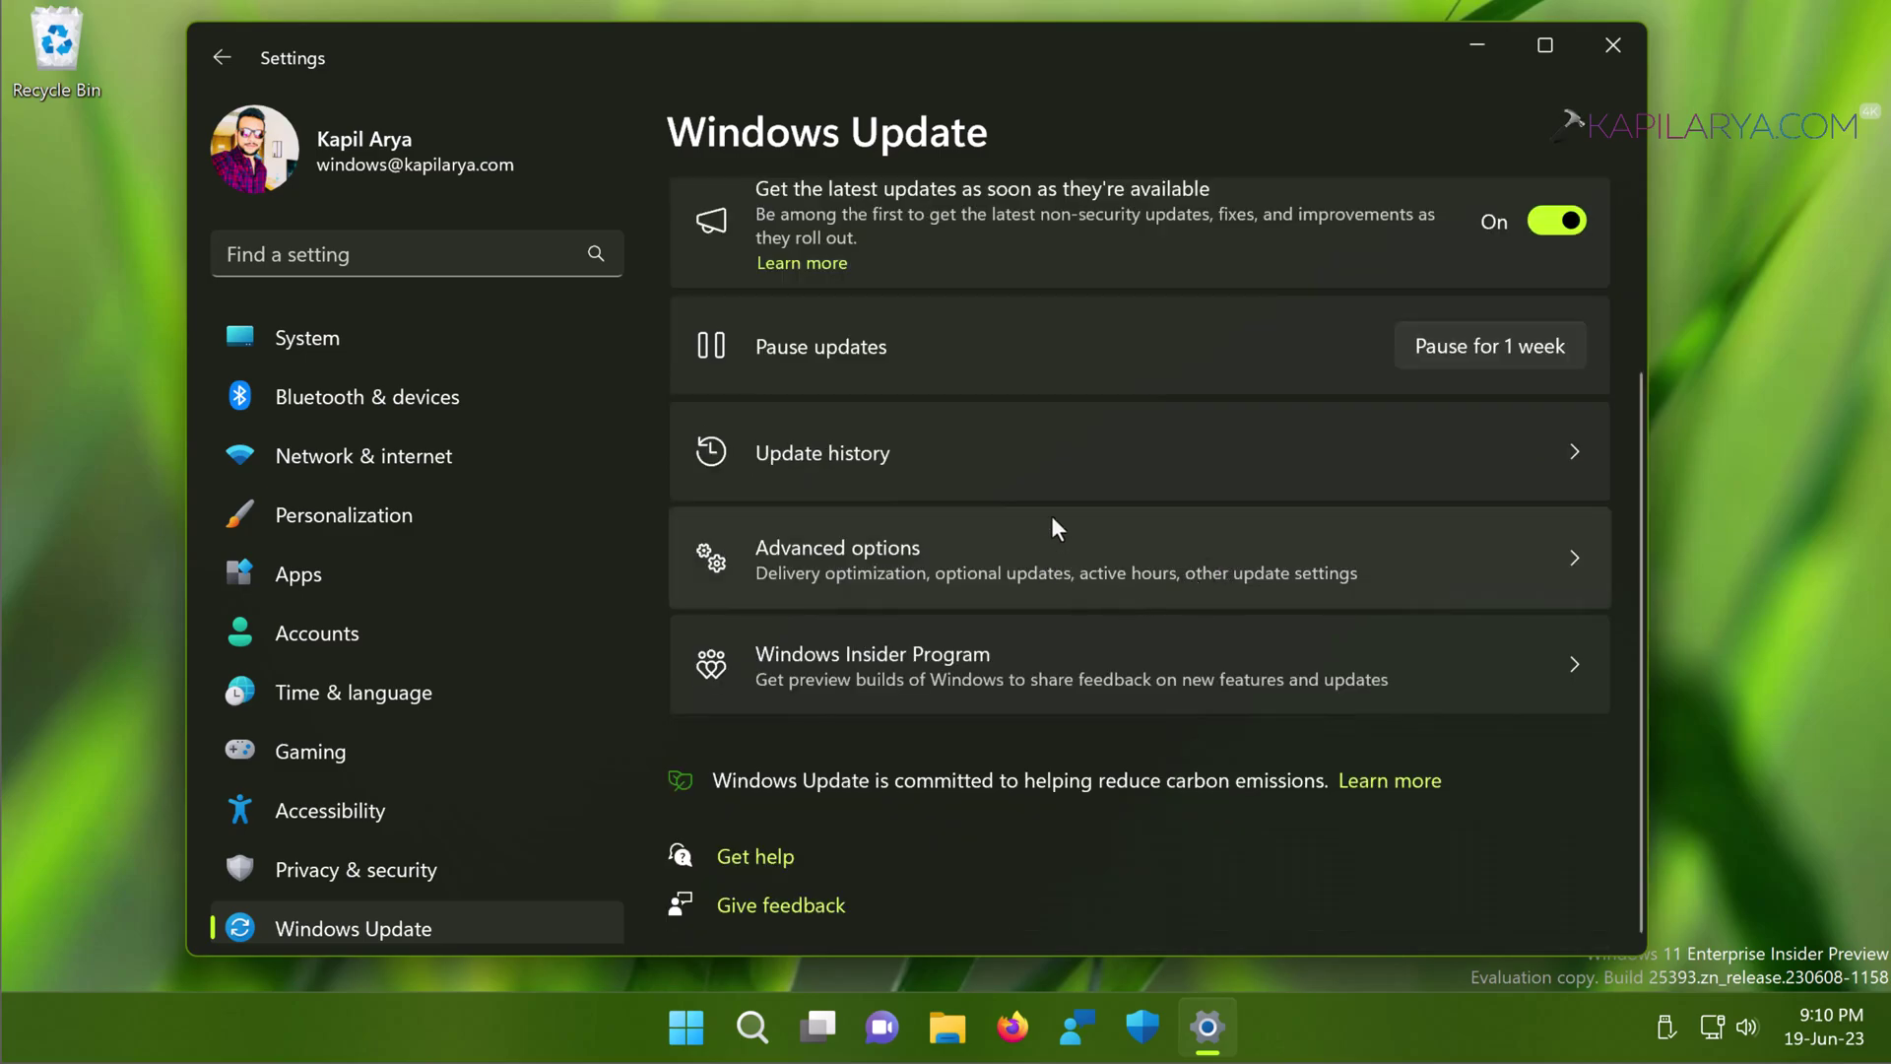
Scroll through the update history, then view Uninstall updates listing KB5027120 from 19-Jun-23.
{"action": "left_click", "coordinate": [1051, 466]}
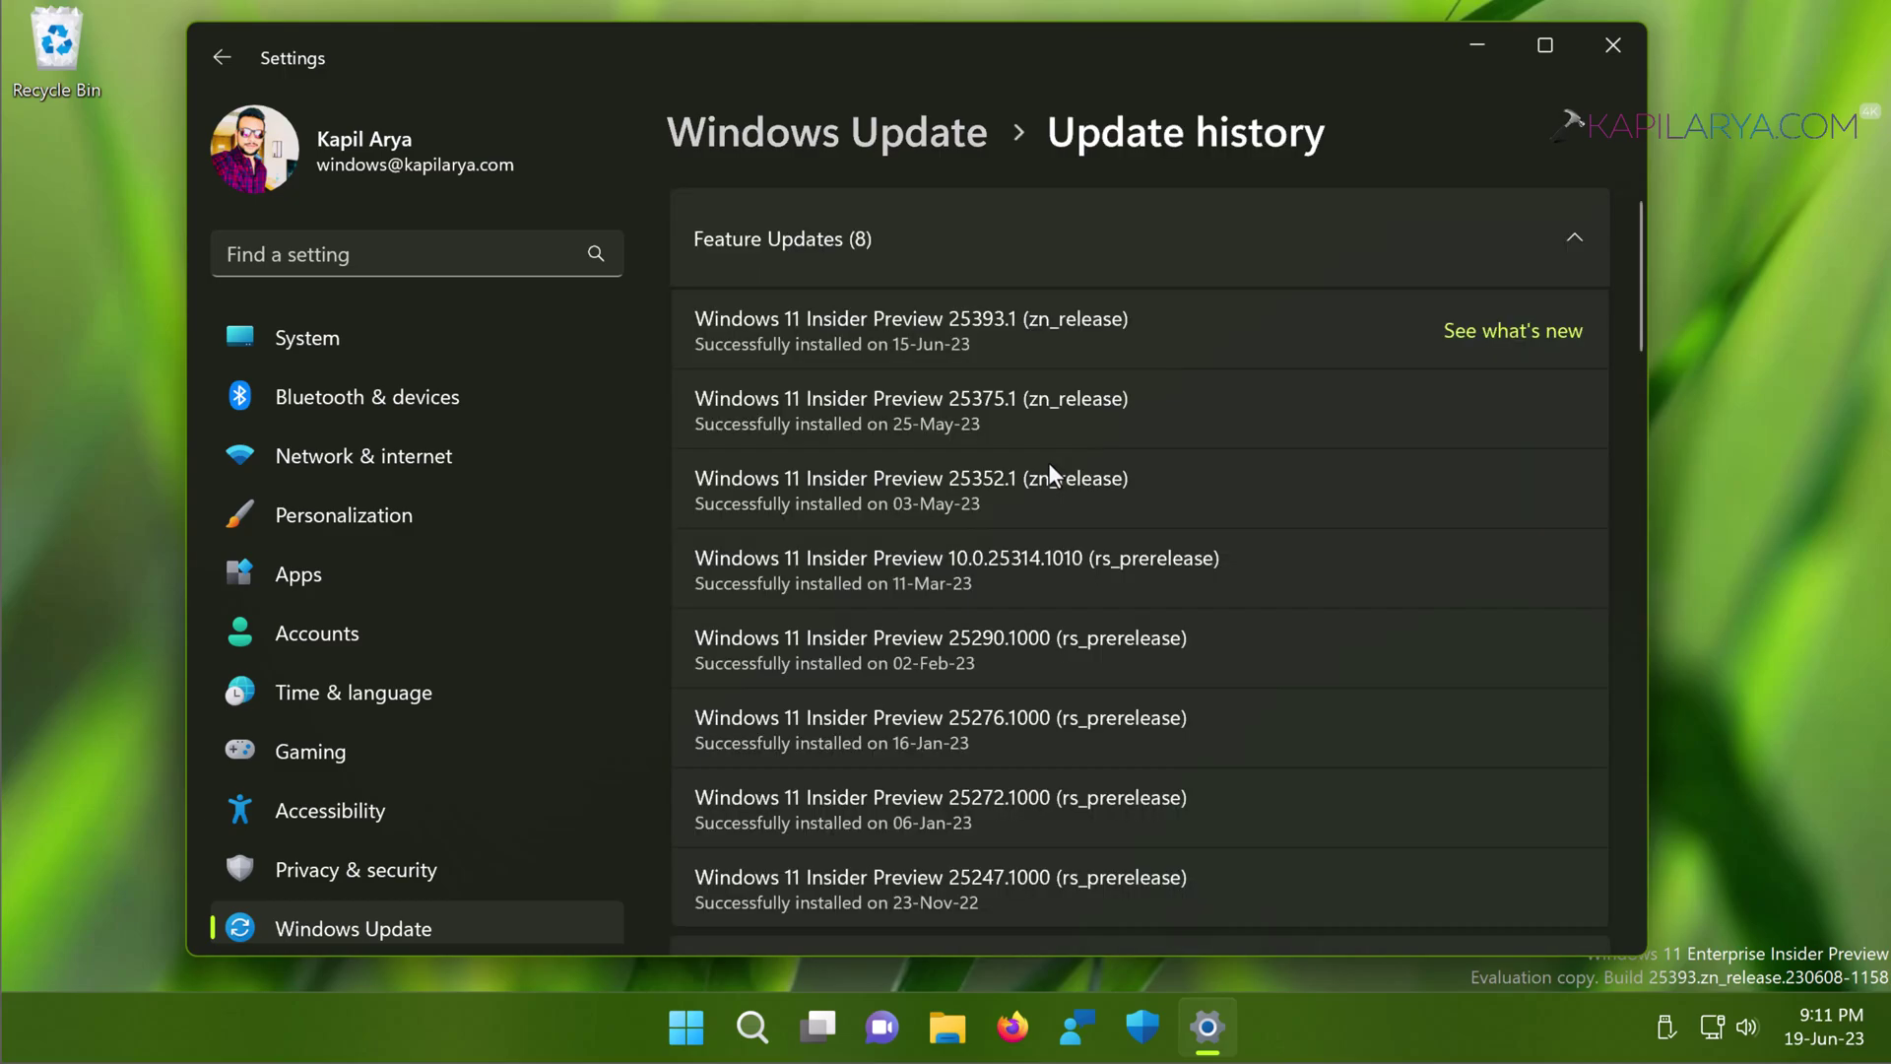
{"action": "scroll", "coordinate": [1095, 658], "scroll_direction": "down", "scroll_amount": 5}
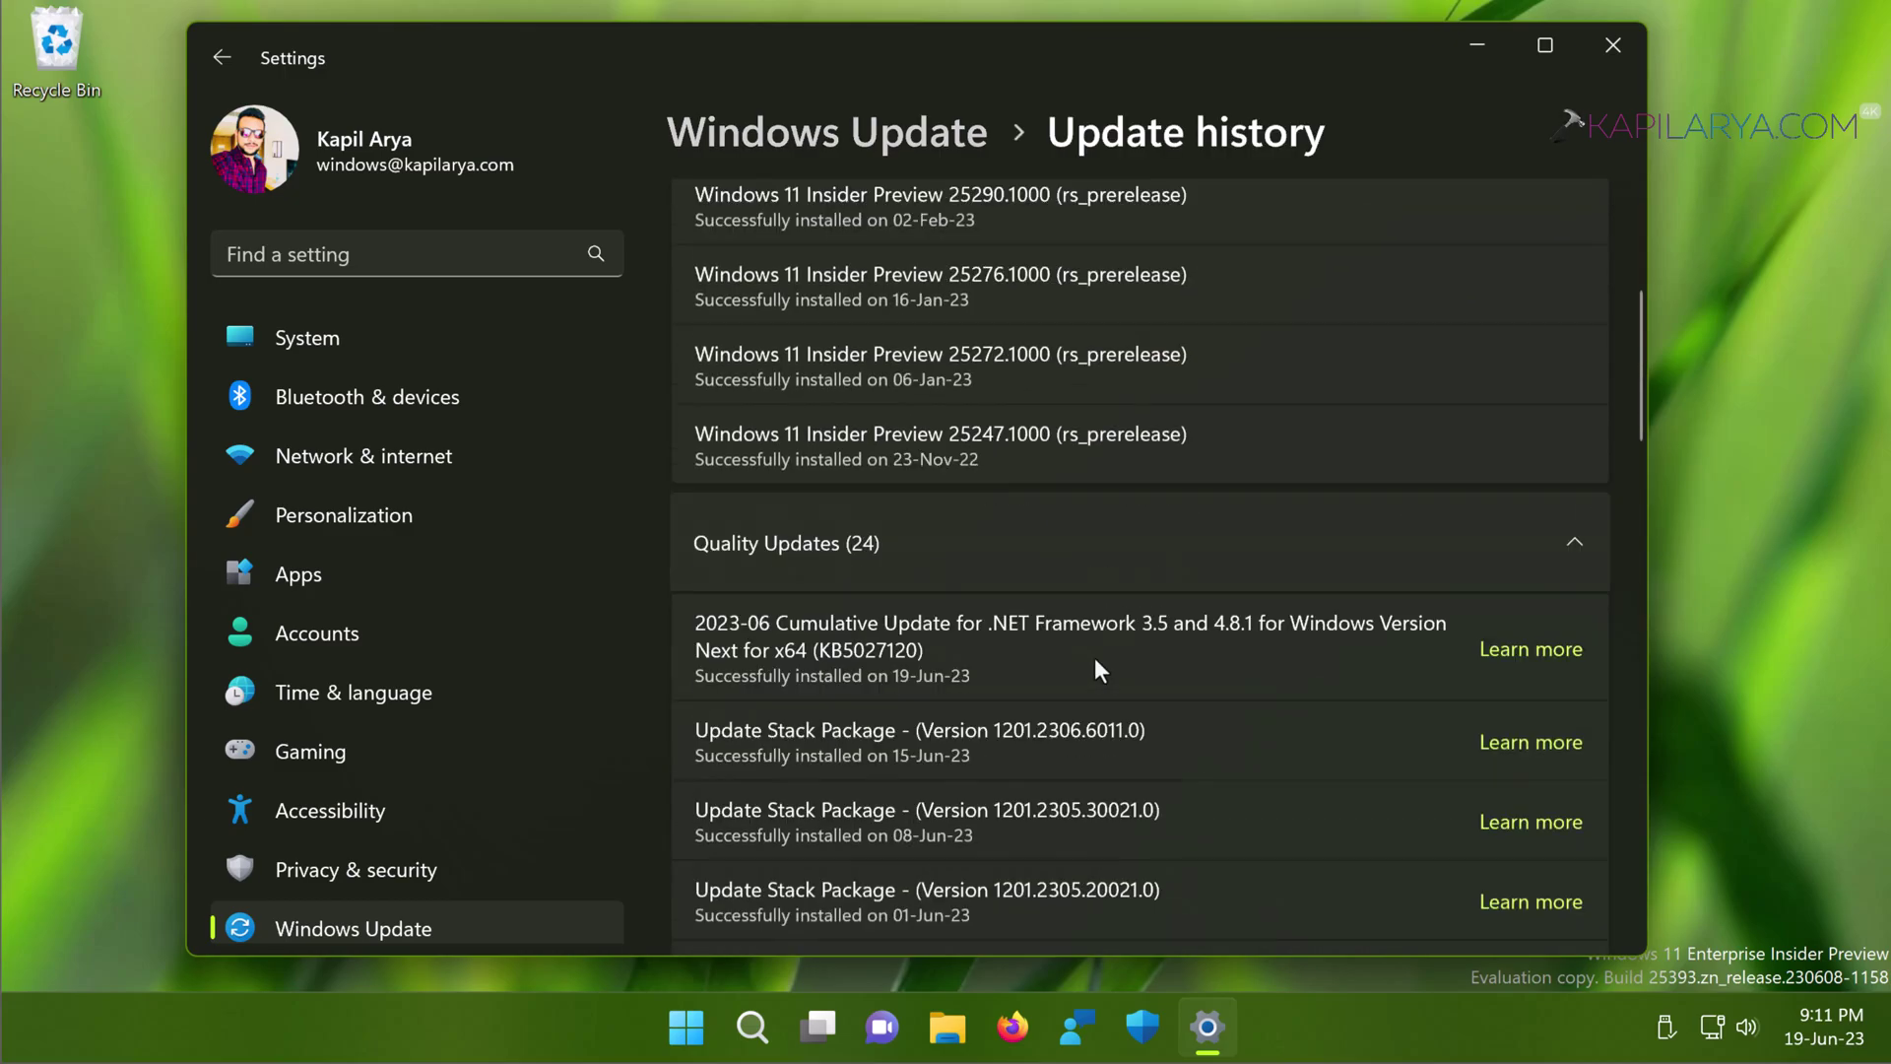
{"action": "scroll", "coordinate": [1095, 658], "scroll_direction": "down", "scroll_amount": 6}
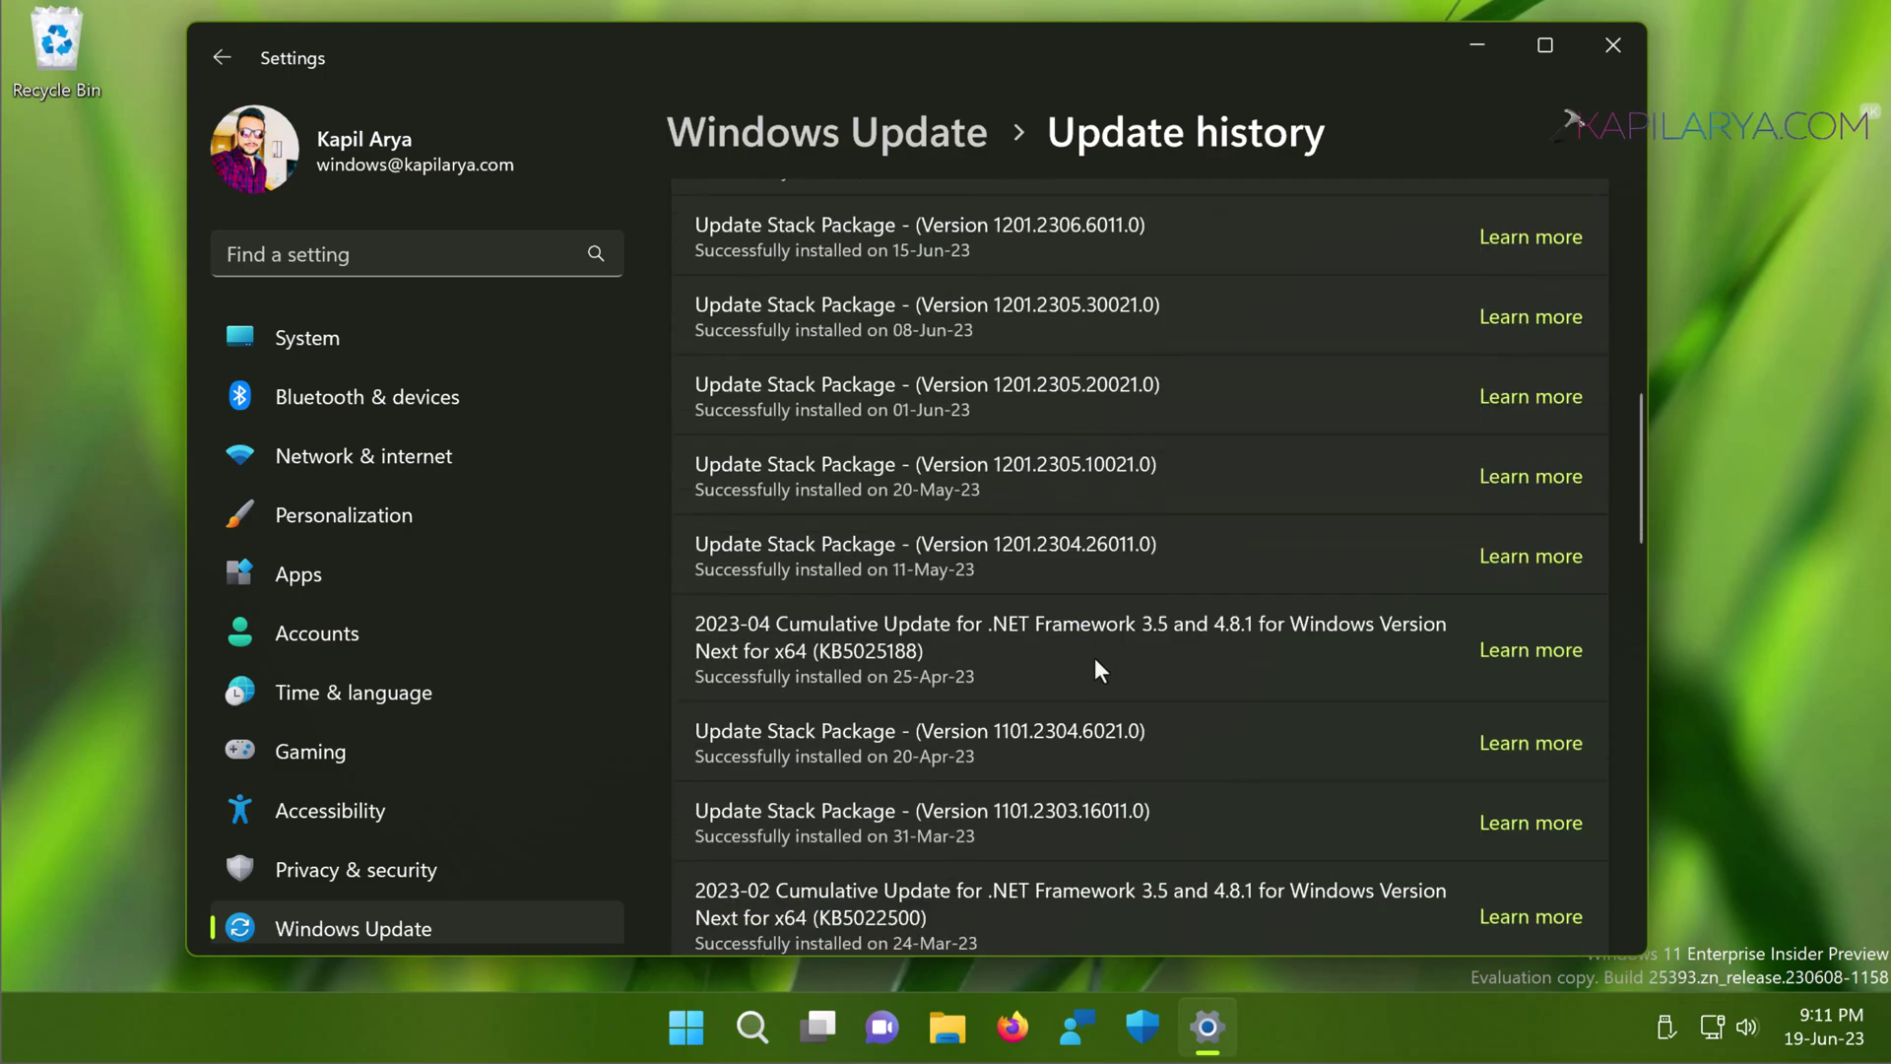
{"action": "scroll", "coordinate": [1097, 662], "scroll_direction": "down", "scroll_amount": 8}
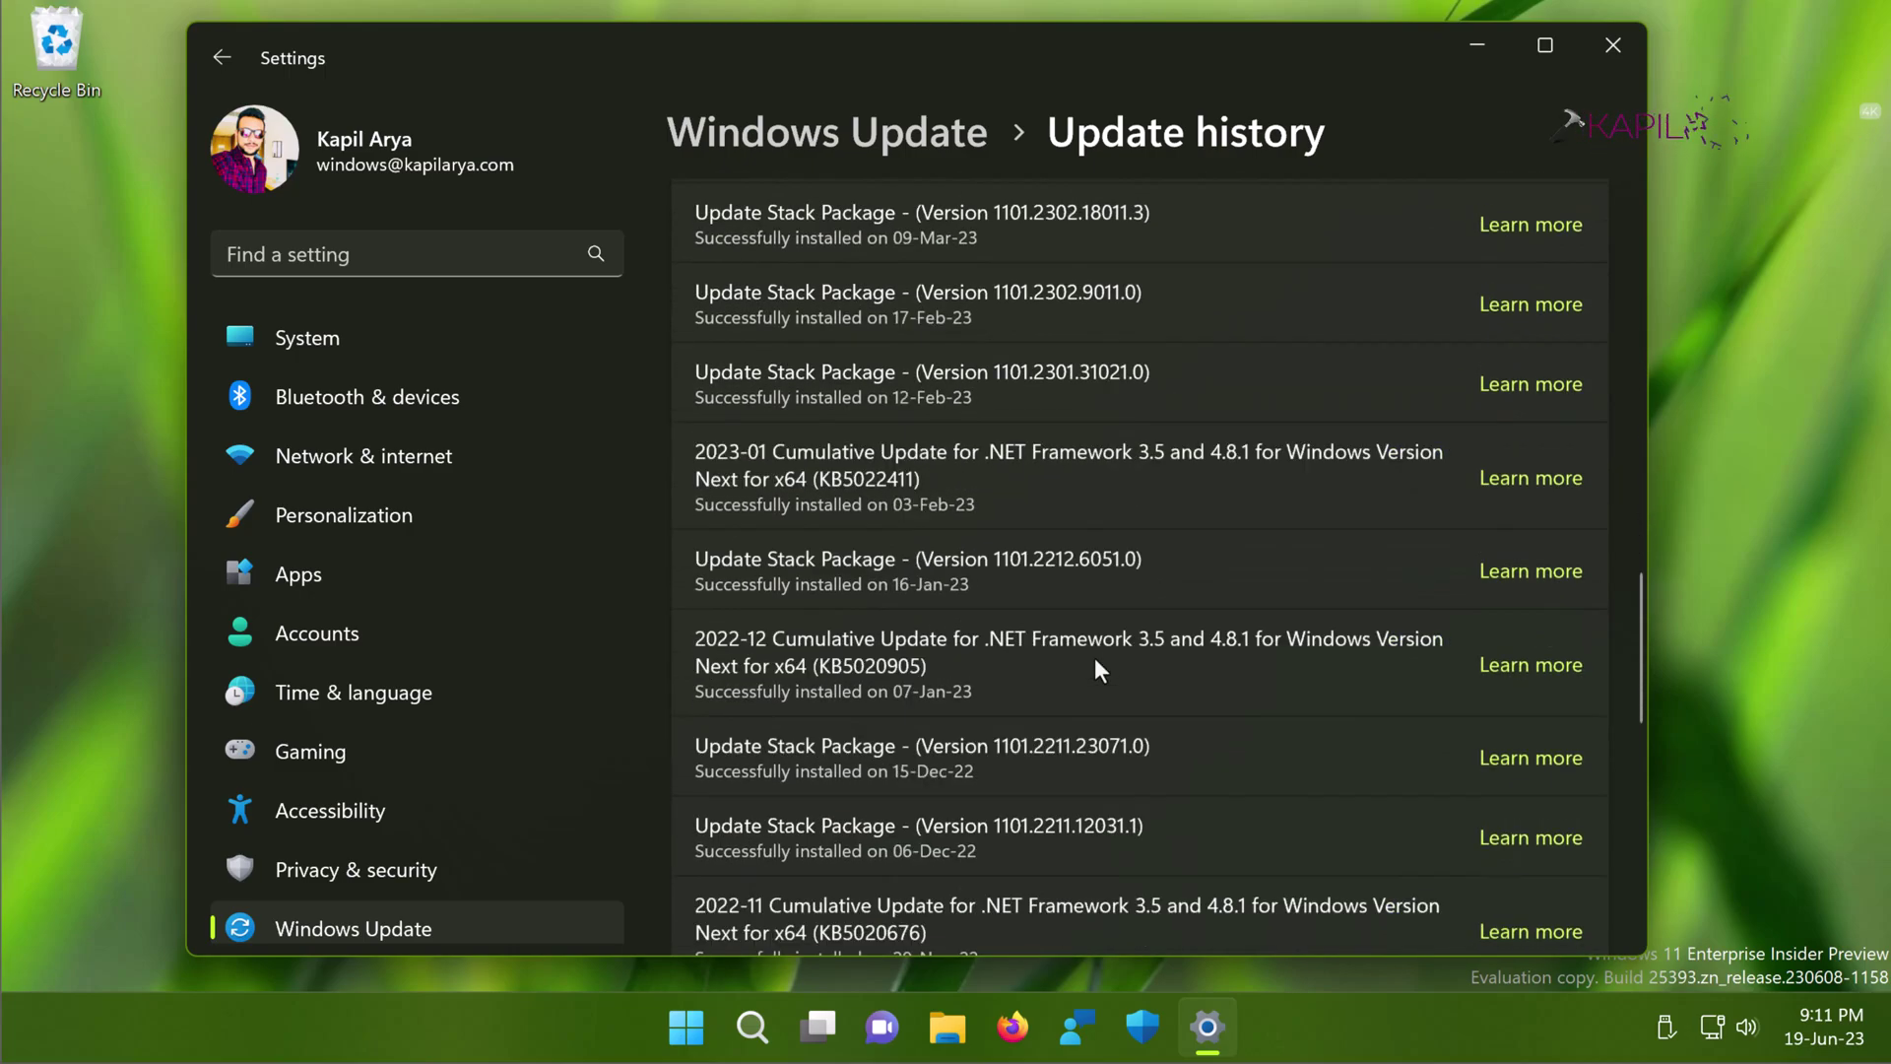
{"action": "scroll", "coordinate": [1096, 660], "scroll_direction": "down", "scroll_amount": 4}
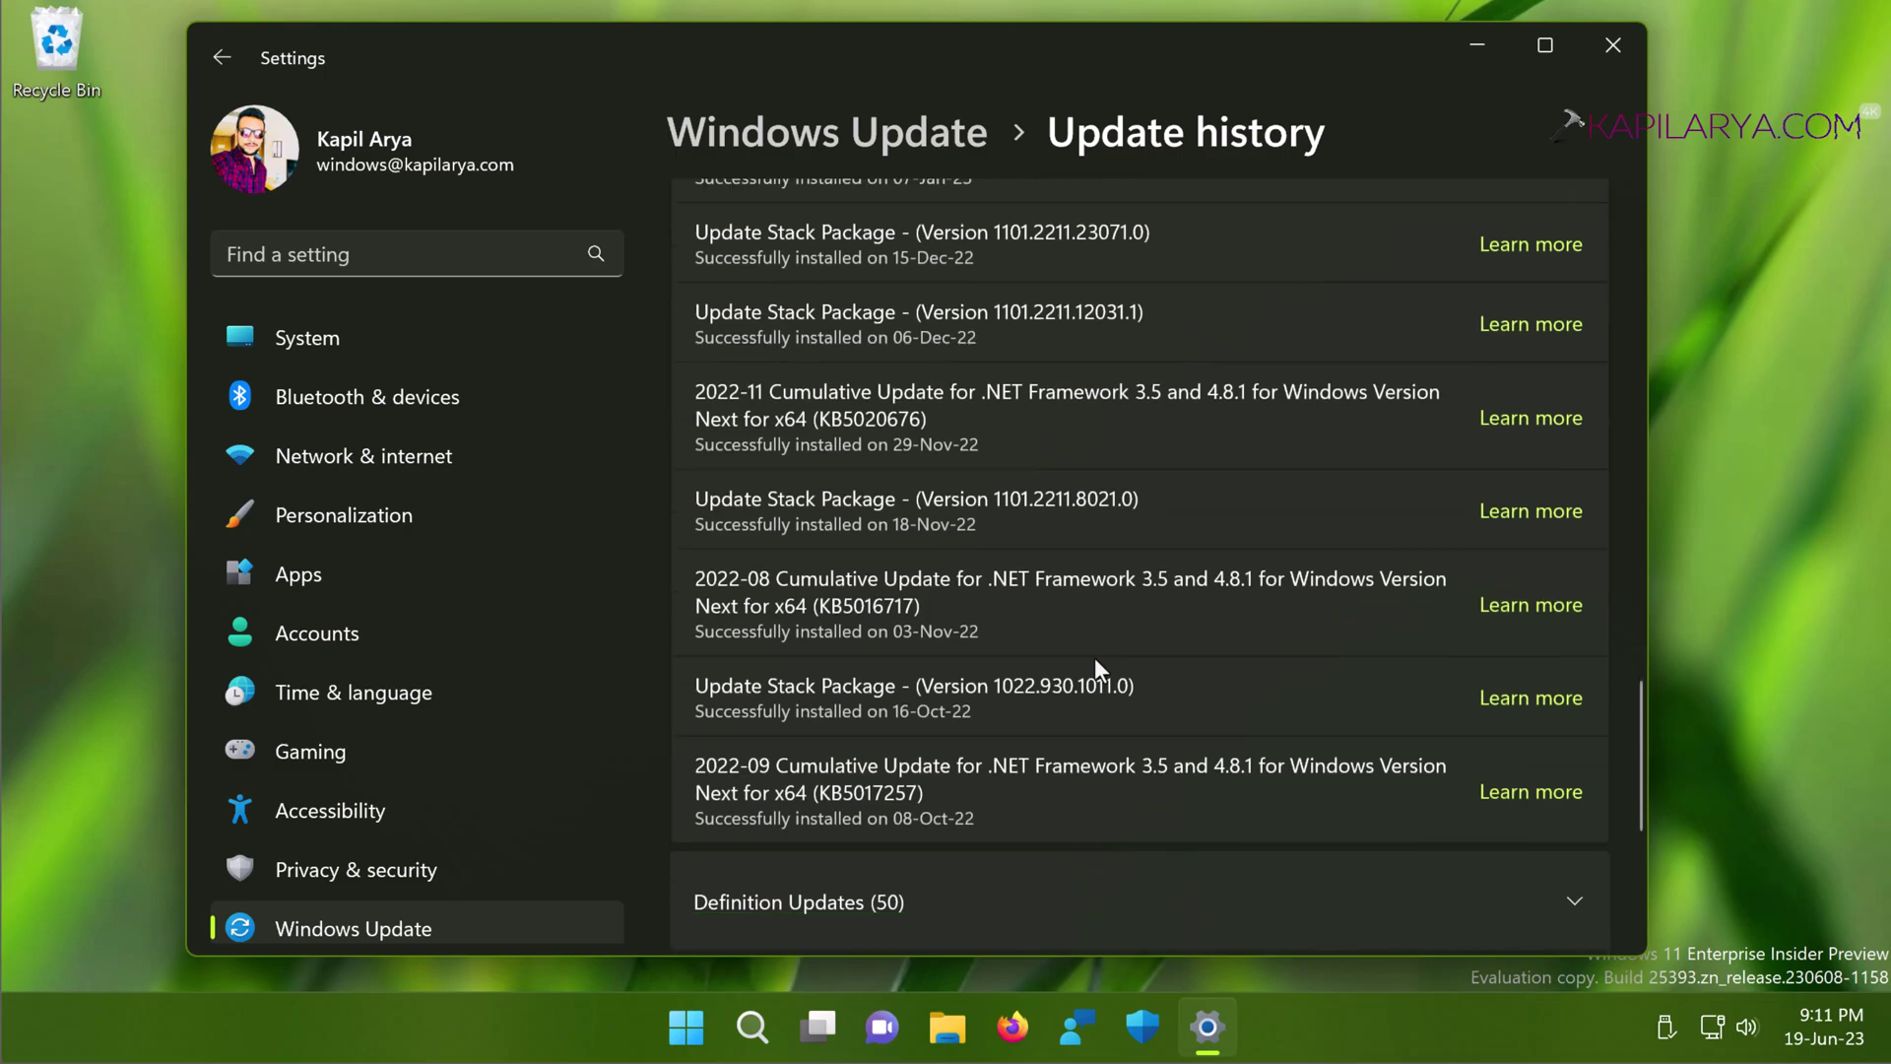
{"action": "scroll", "coordinate": [1095, 658], "scroll_direction": "down", "scroll_amount": 5}
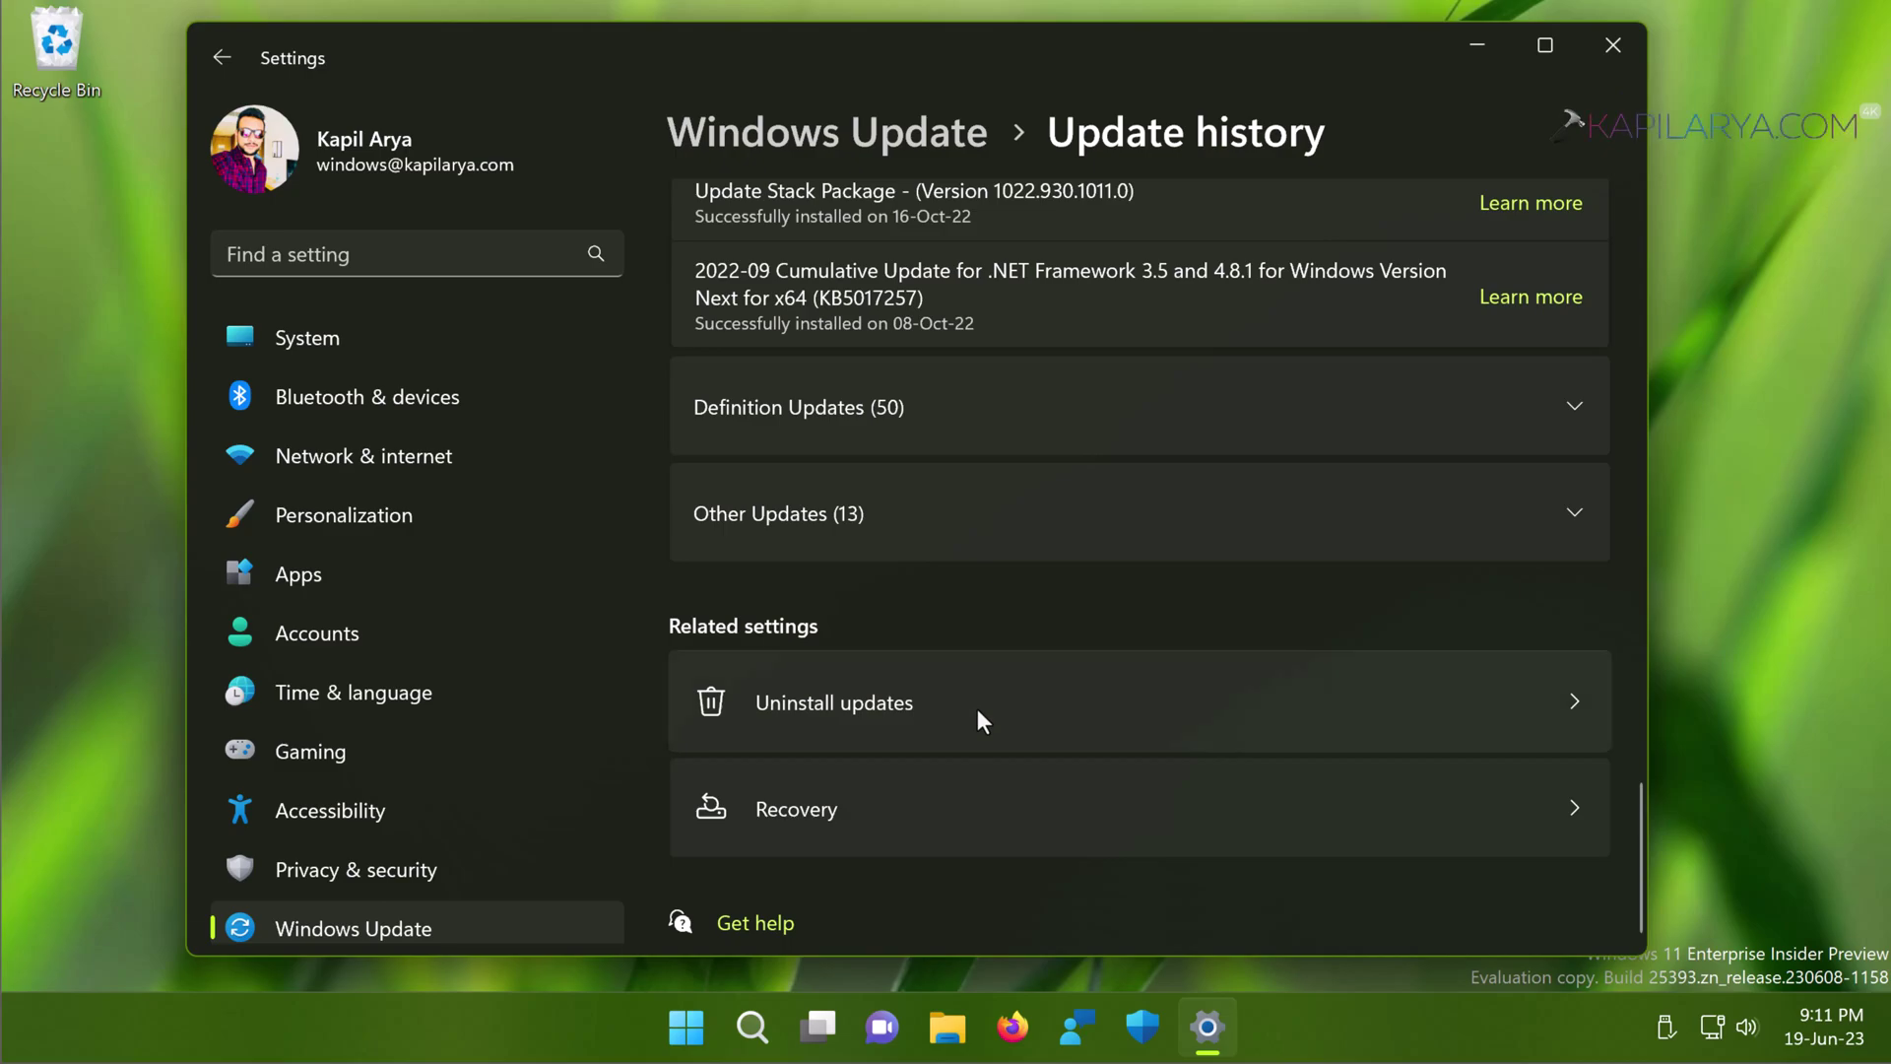
{"action": "left_click", "coordinate": [978, 712]}
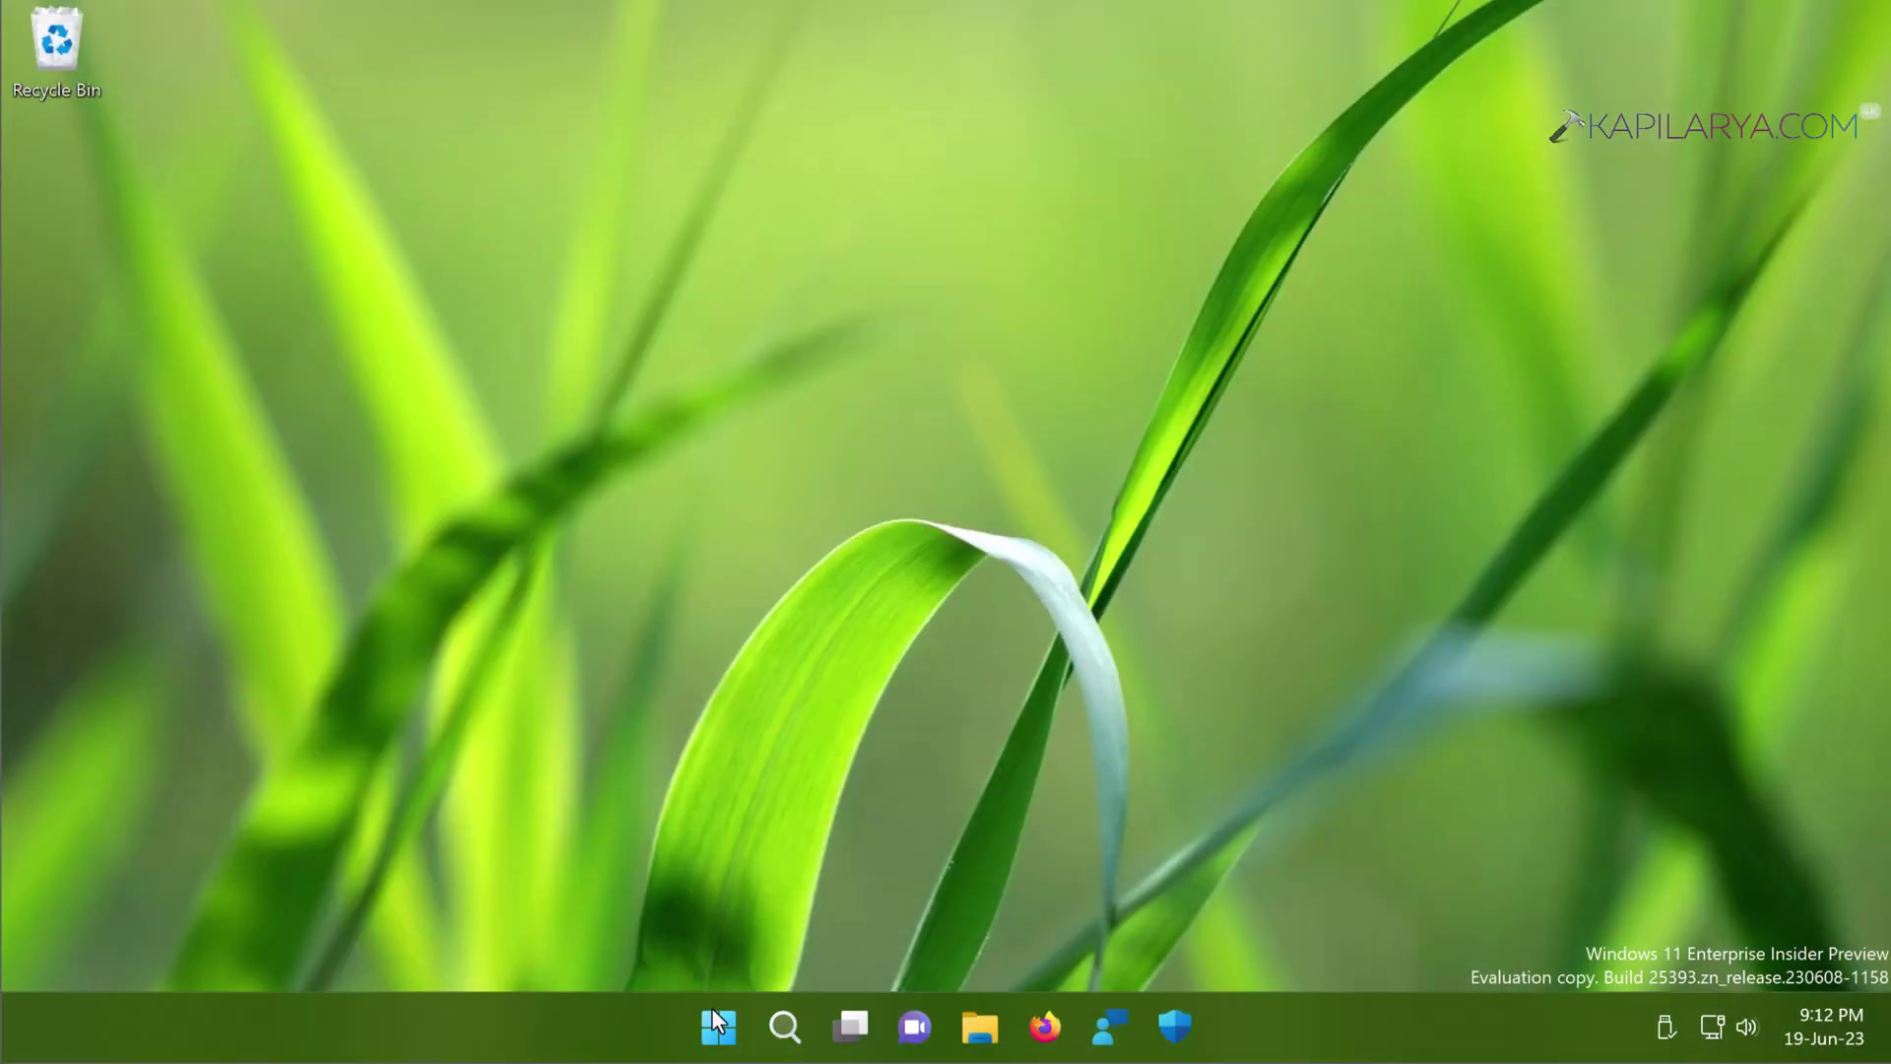
Launch System Properties with sysdm.cpl from the Run box and show its Advanced tab.
{"action": "left_click", "coordinate": [718, 1025]}
{"action": "right_click", "coordinate": [718, 1024]}
{"action": "left_click", "coordinate": [656, 843]}
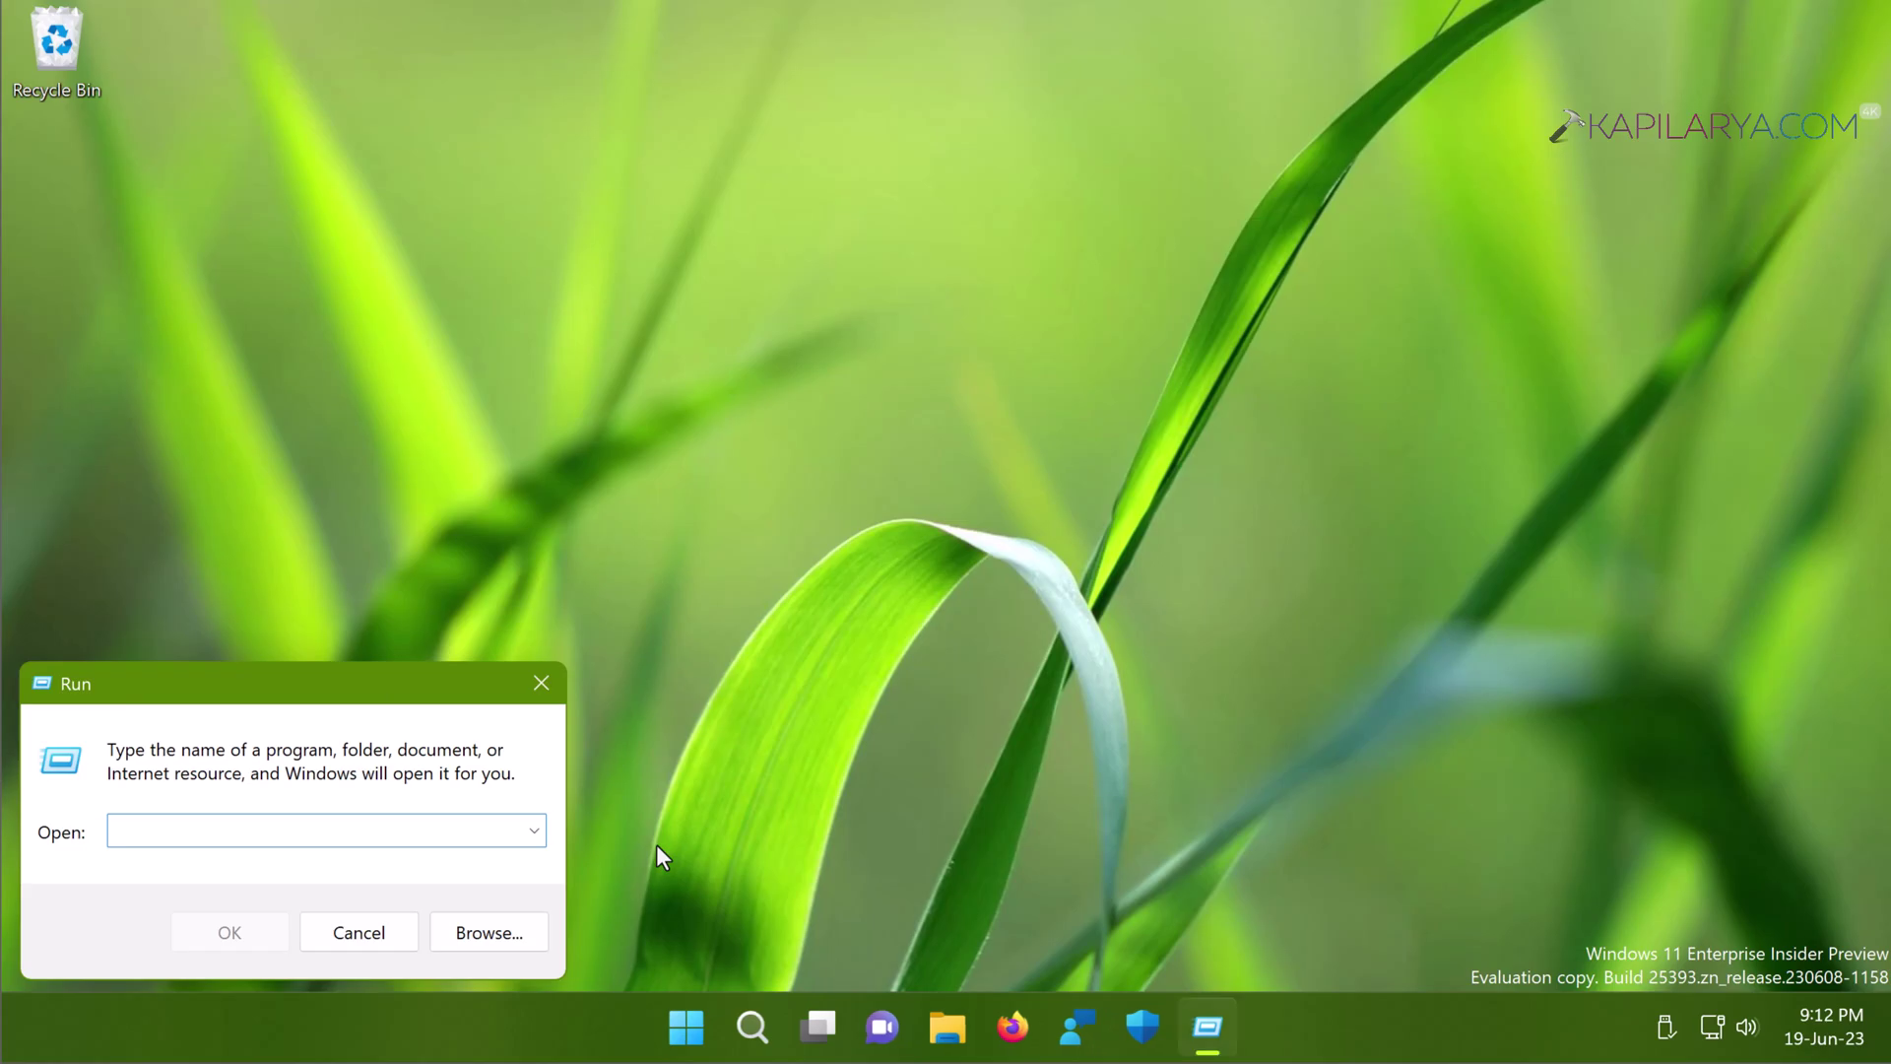
{"action": "type", "text": "sysdm.cpl"}
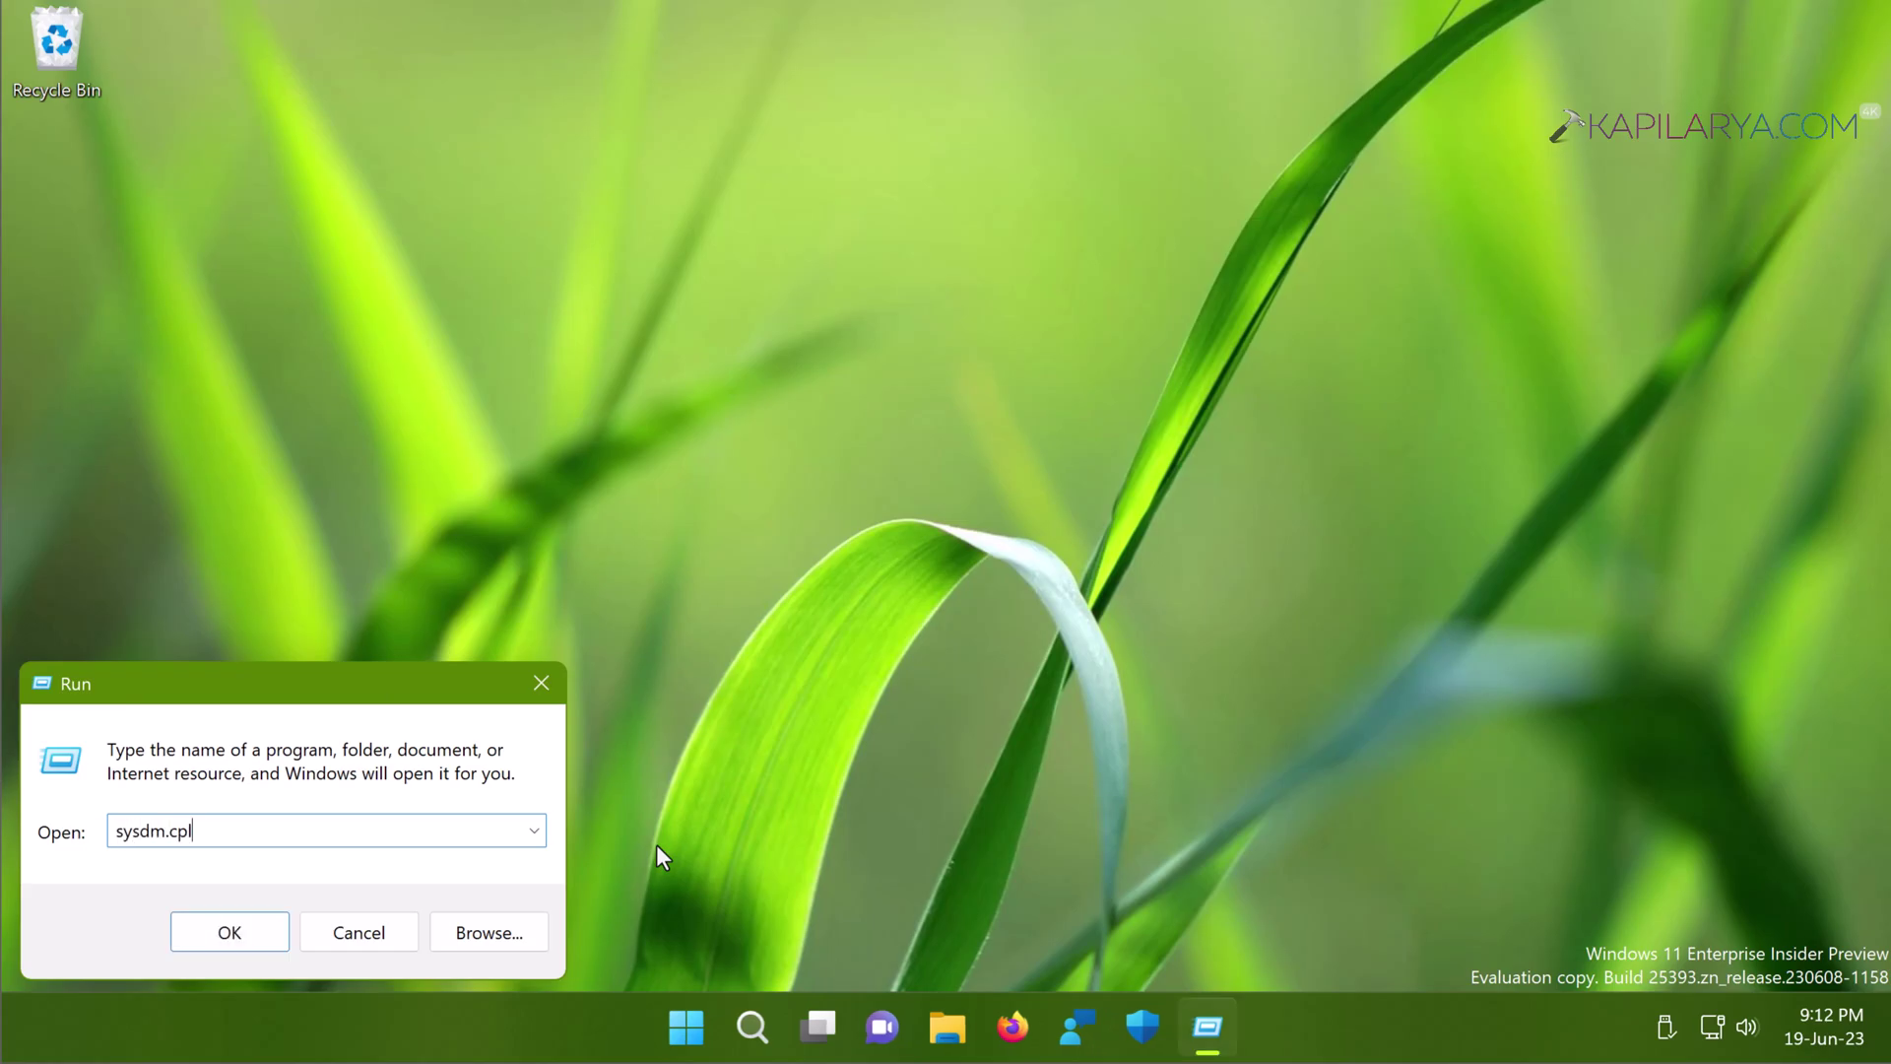
{"action": "key", "text": "Return"}
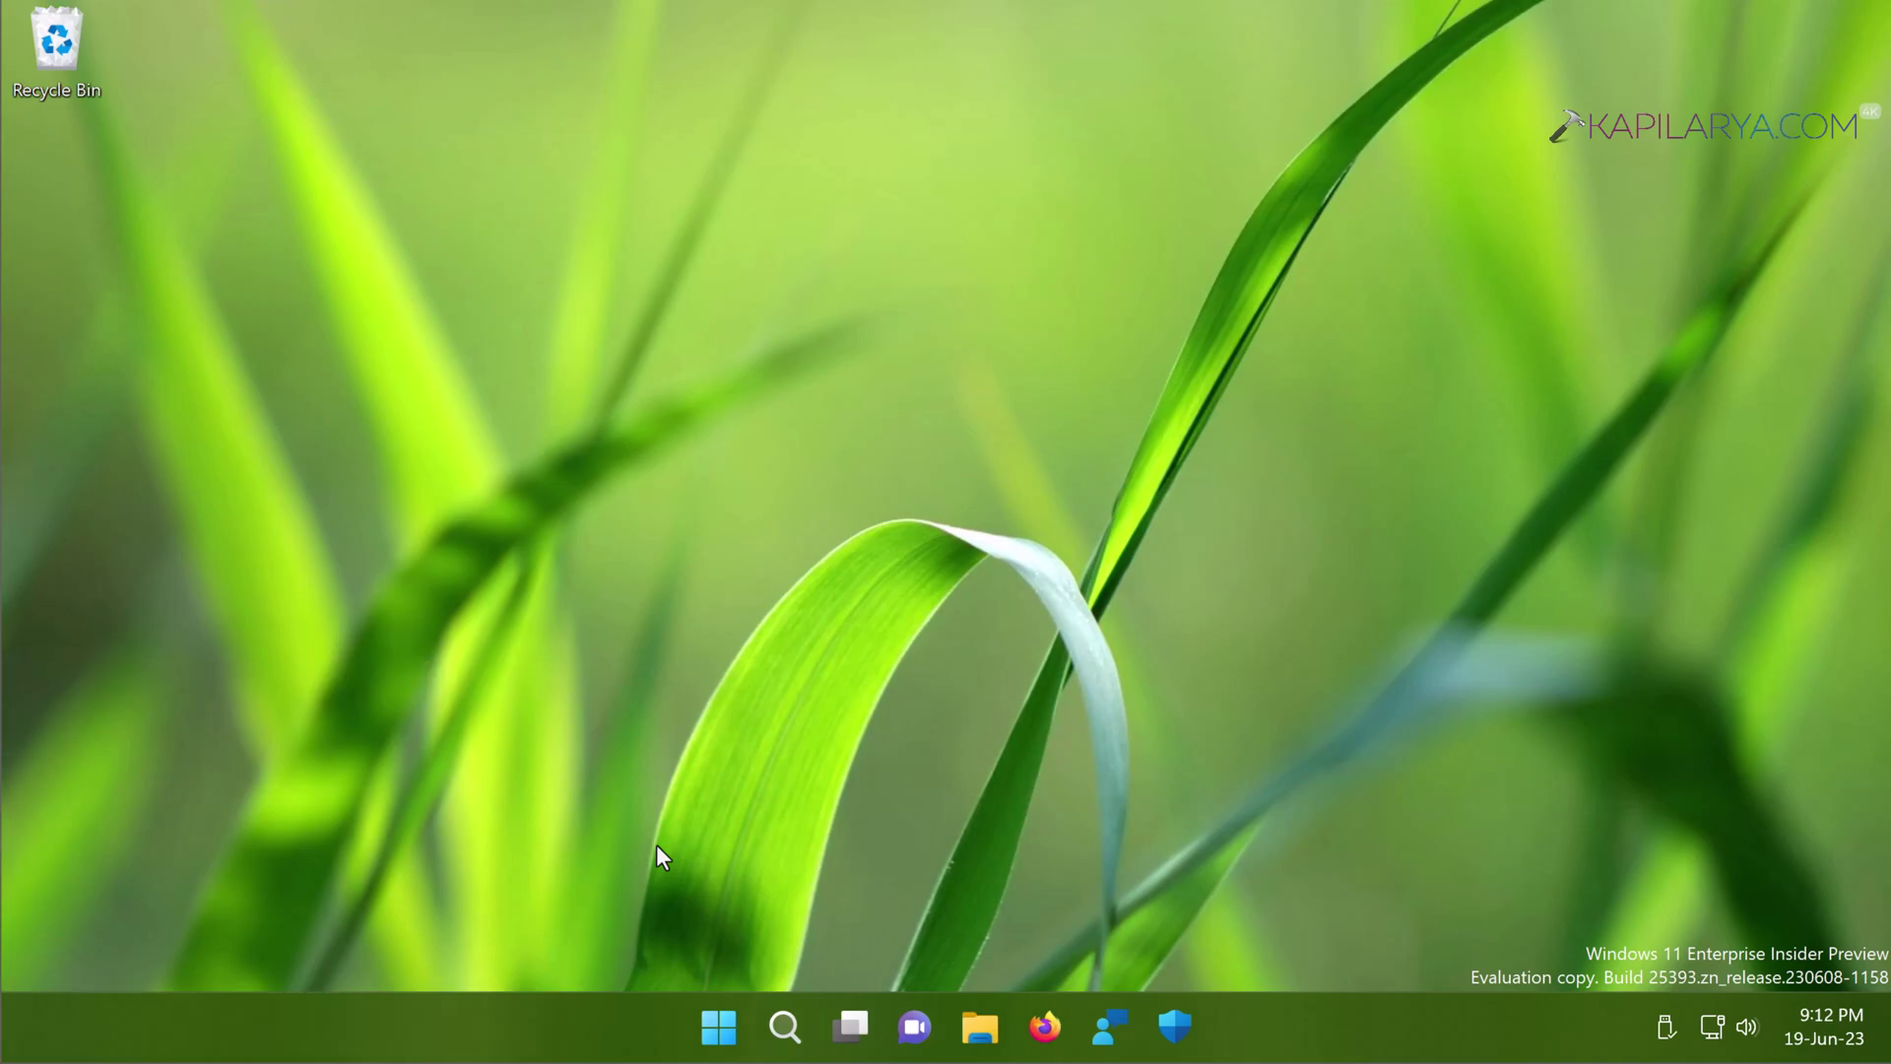
{"action": "left_click", "coordinate": [394, 179]}
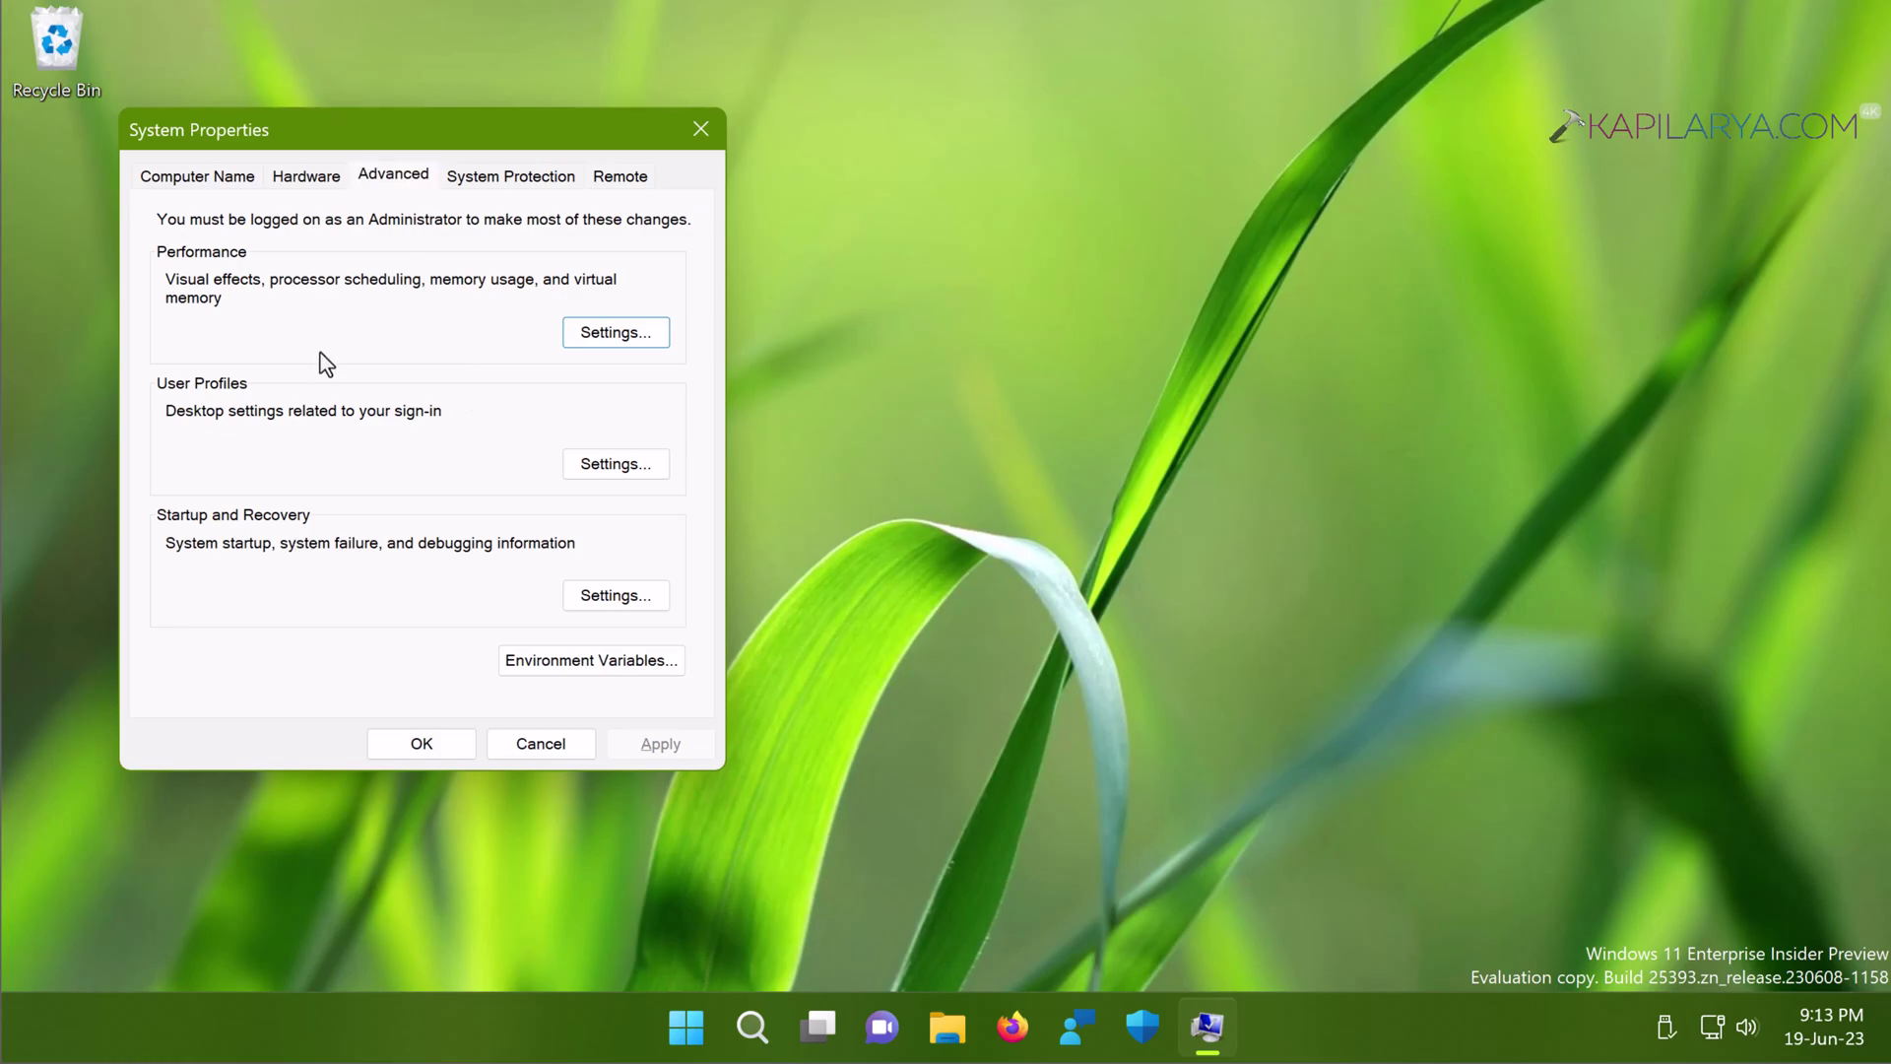
Open Performance Options' Advanced tab and the Virtual Memory dialog showing 1536 MB allocated.
{"action": "left_click", "coordinate": [582, 339]}
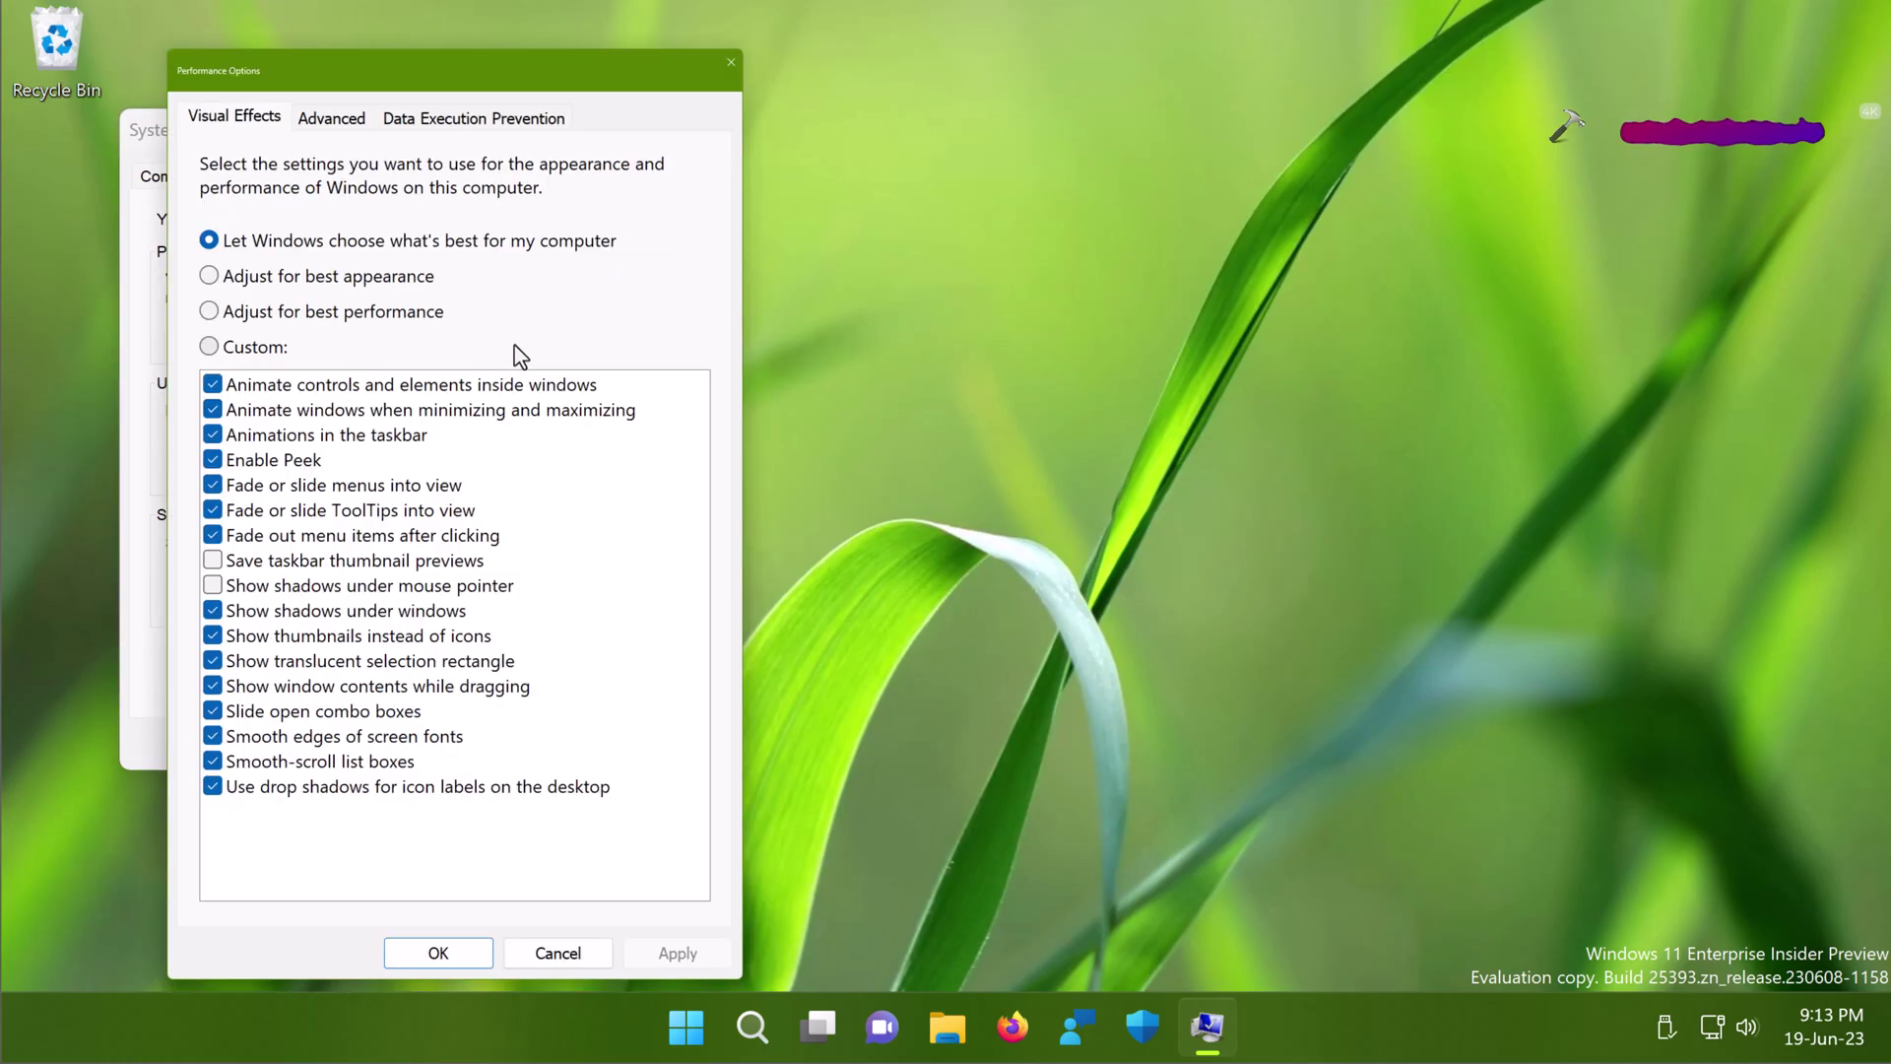
{"action": "left_click", "coordinate": [342, 116]}
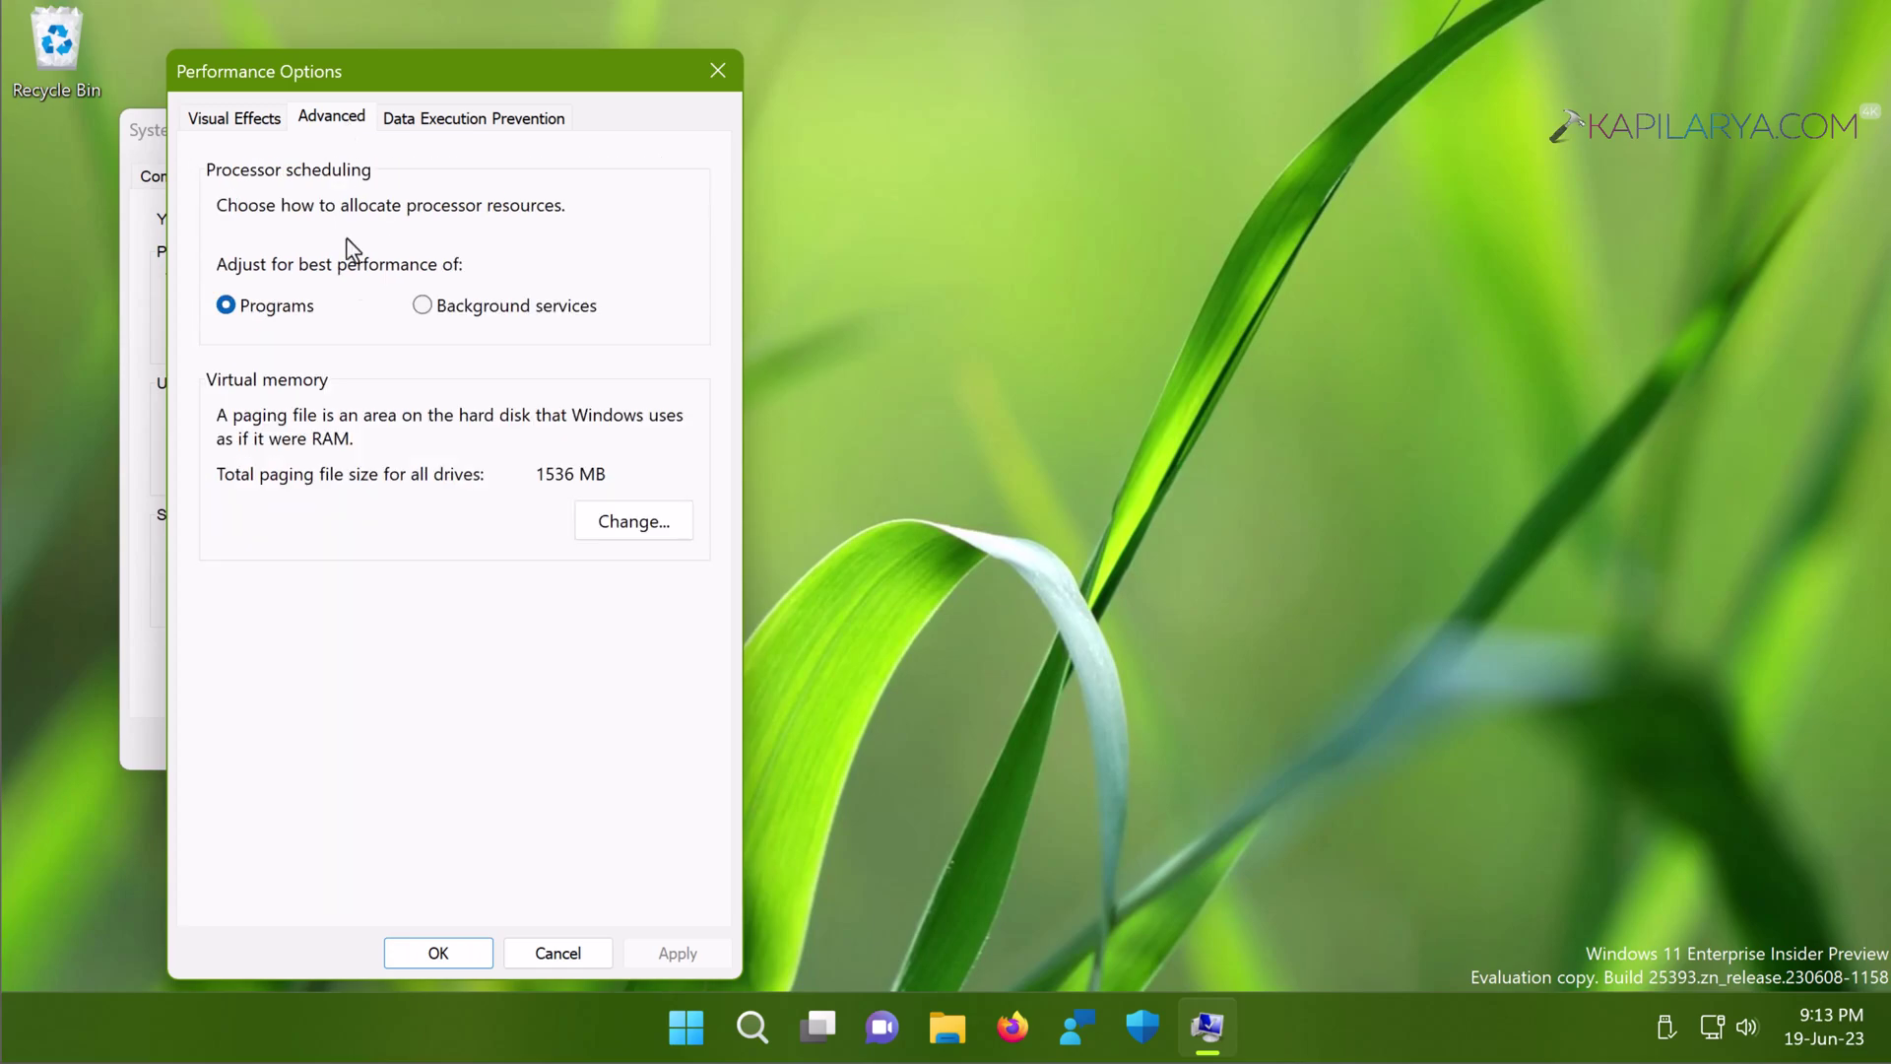
{"action": "left_click", "coordinate": [595, 525]}
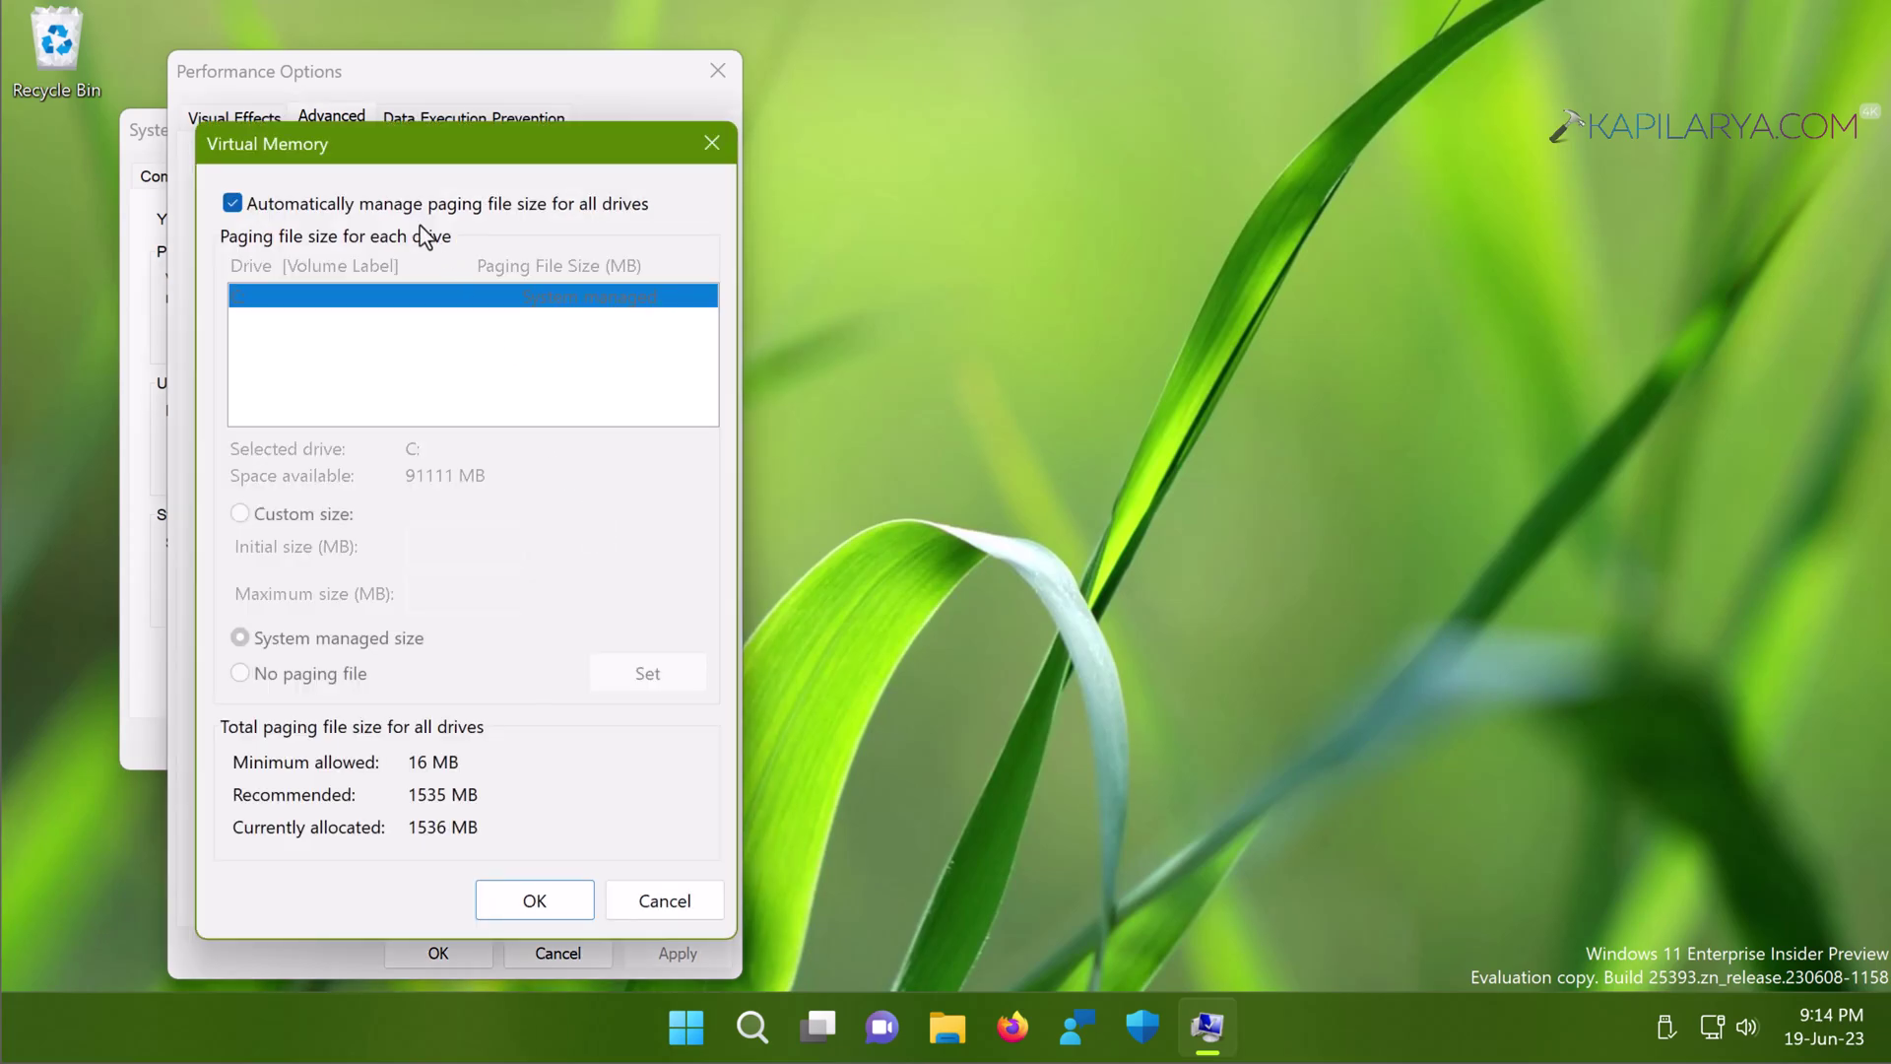
Turn 'Automatically manage paging file size for all drives' off and back on, then confirm with OK.
{"action": "left_click", "coordinate": [270, 209]}
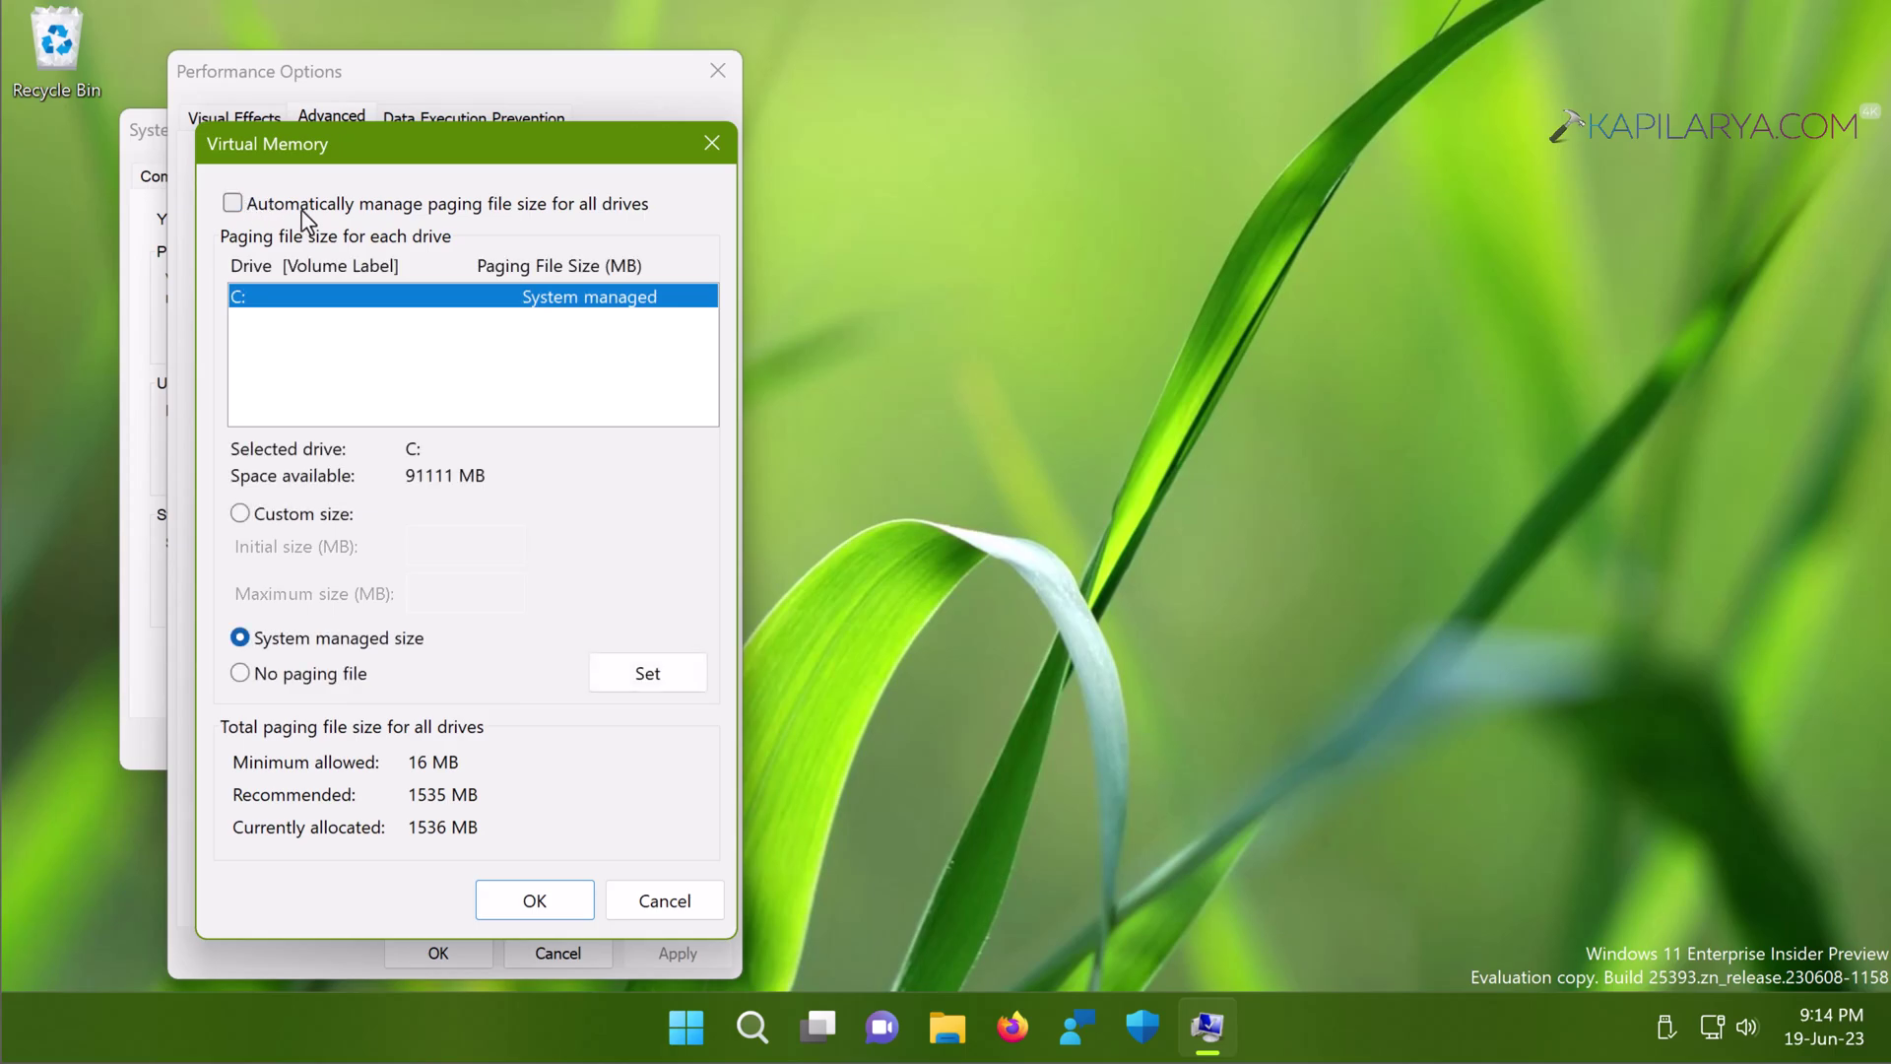
{"action": "left_click", "coordinate": [283, 205]}
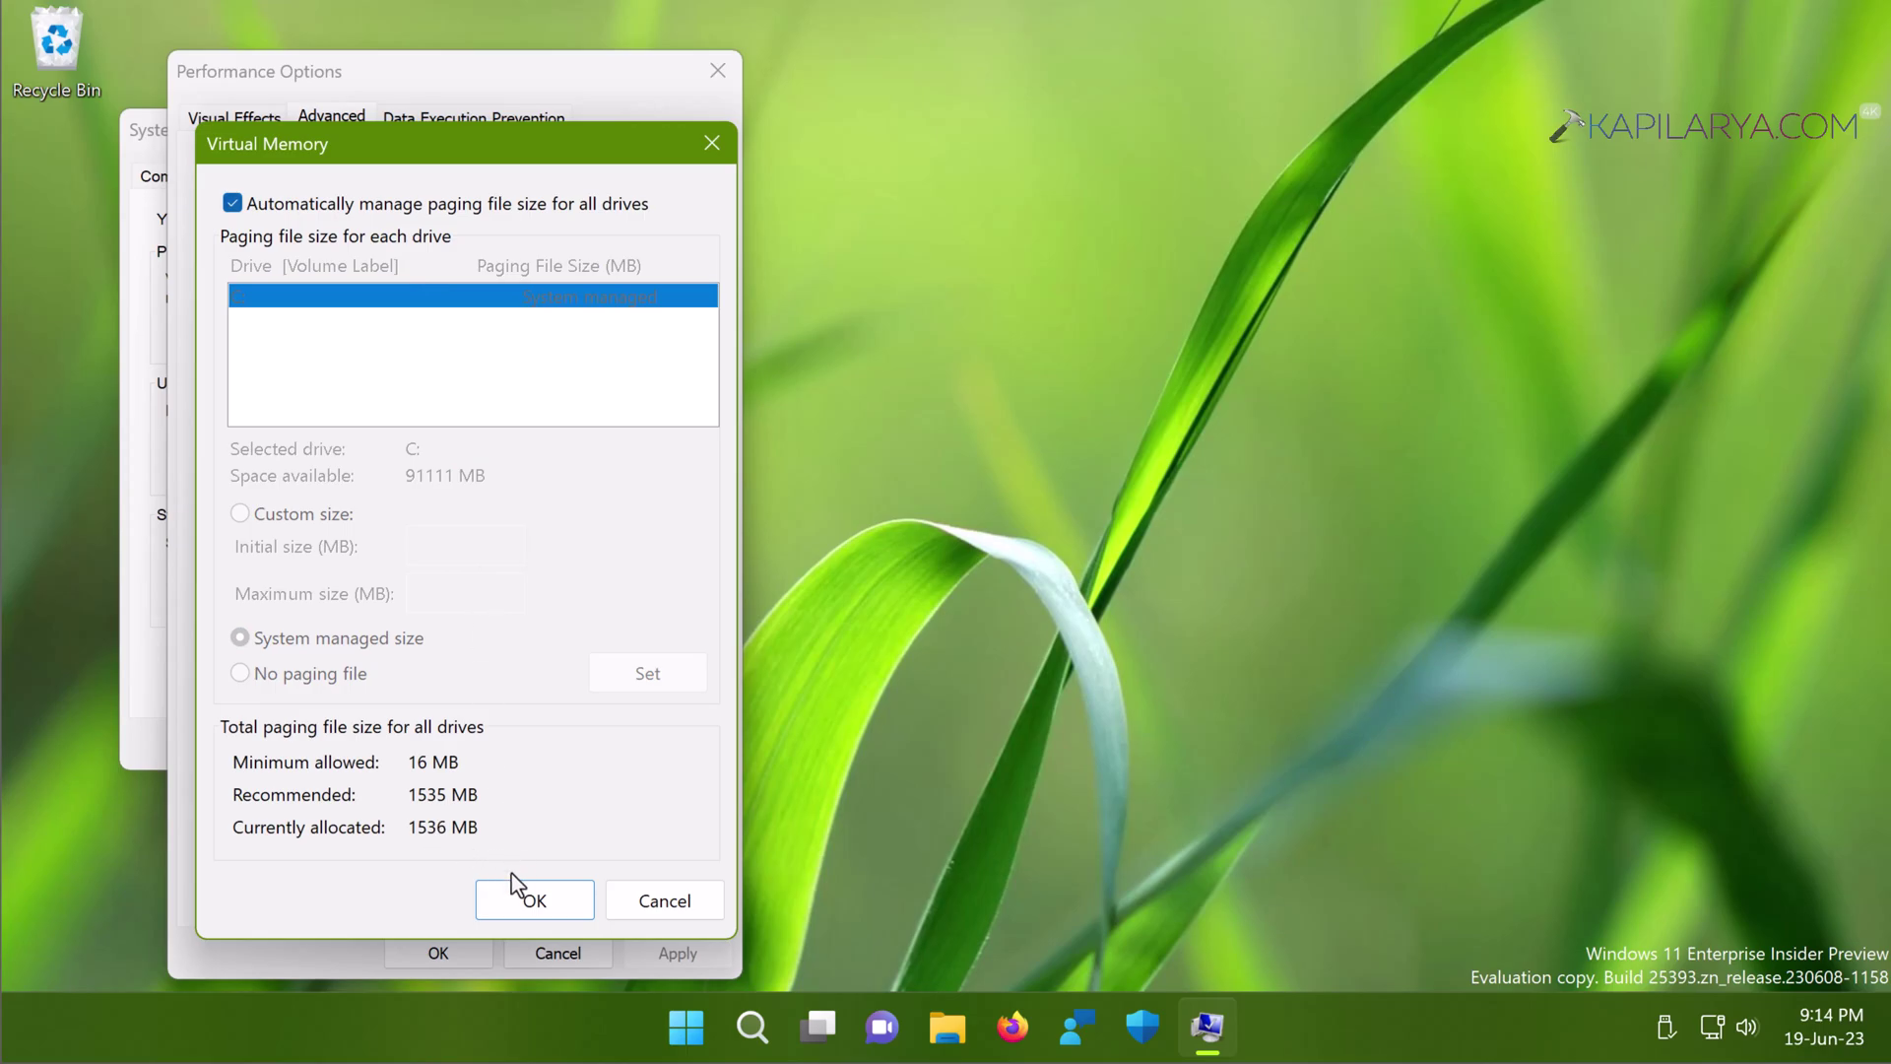
{"action": "left_click", "coordinate": [513, 903]}
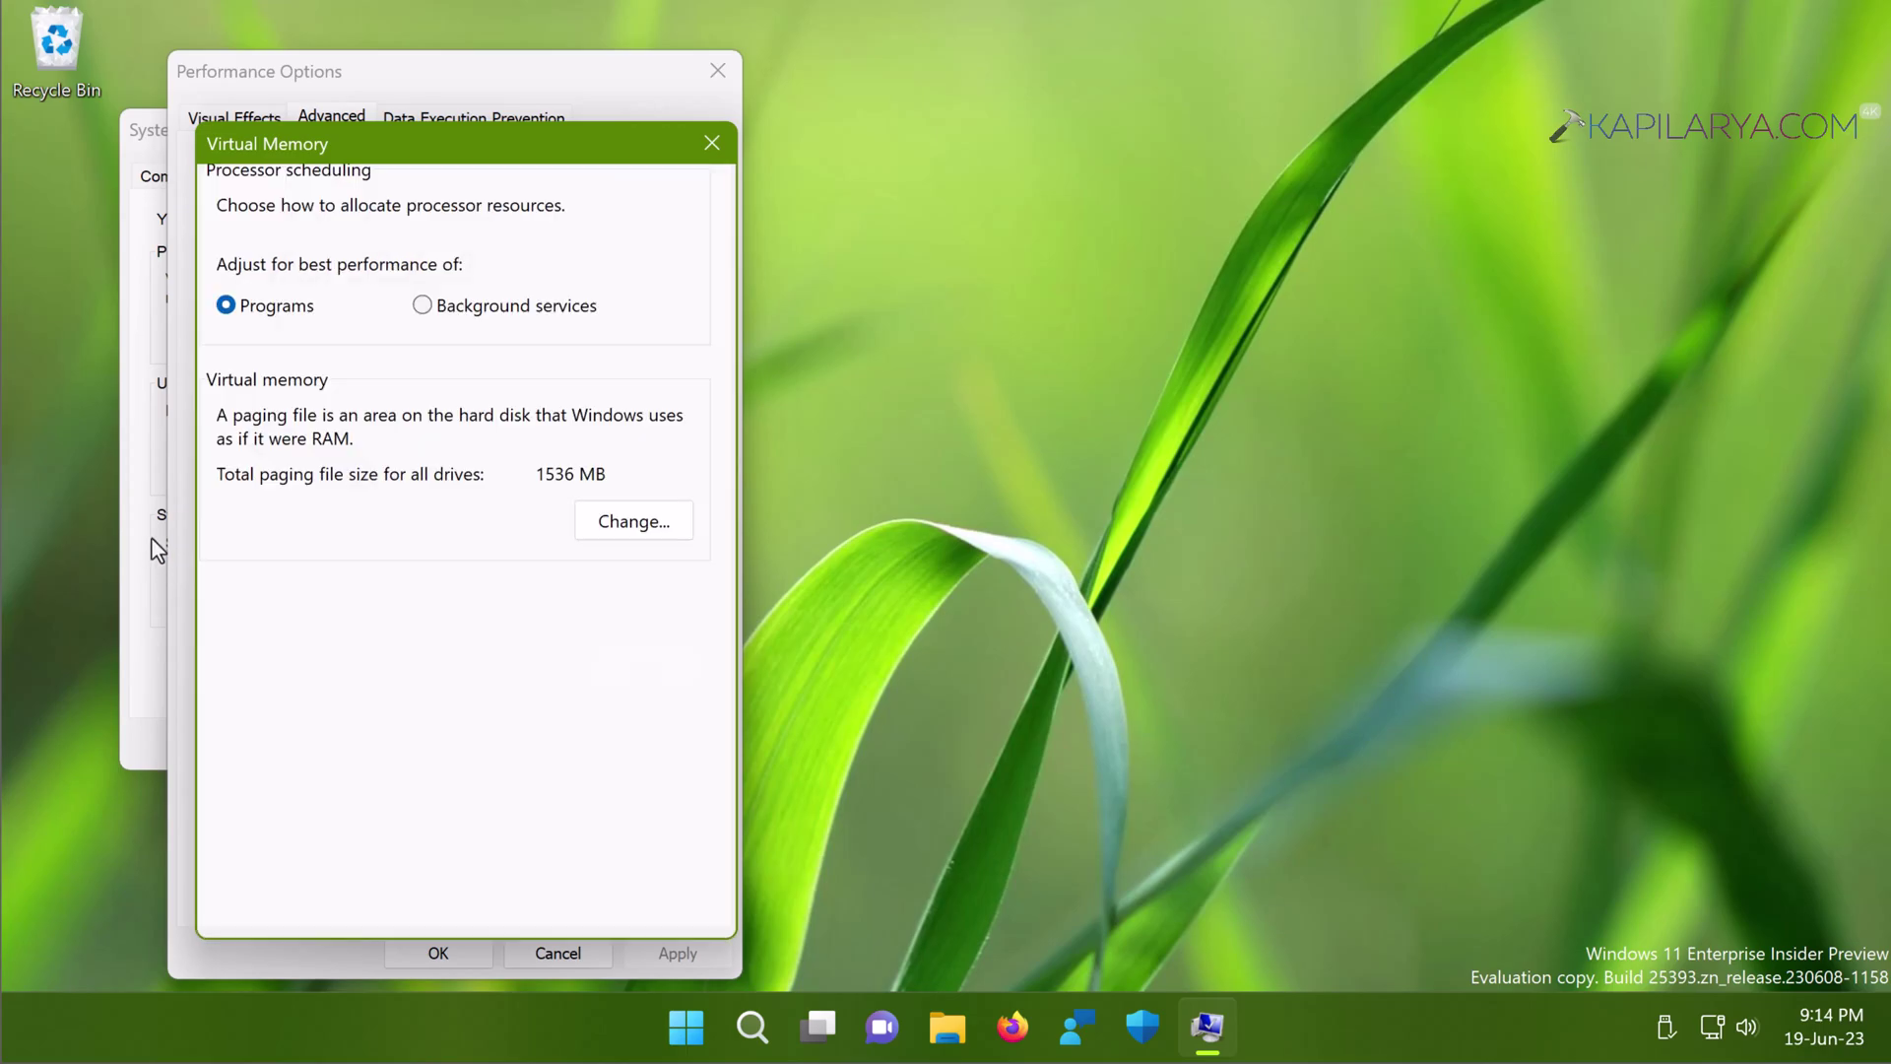